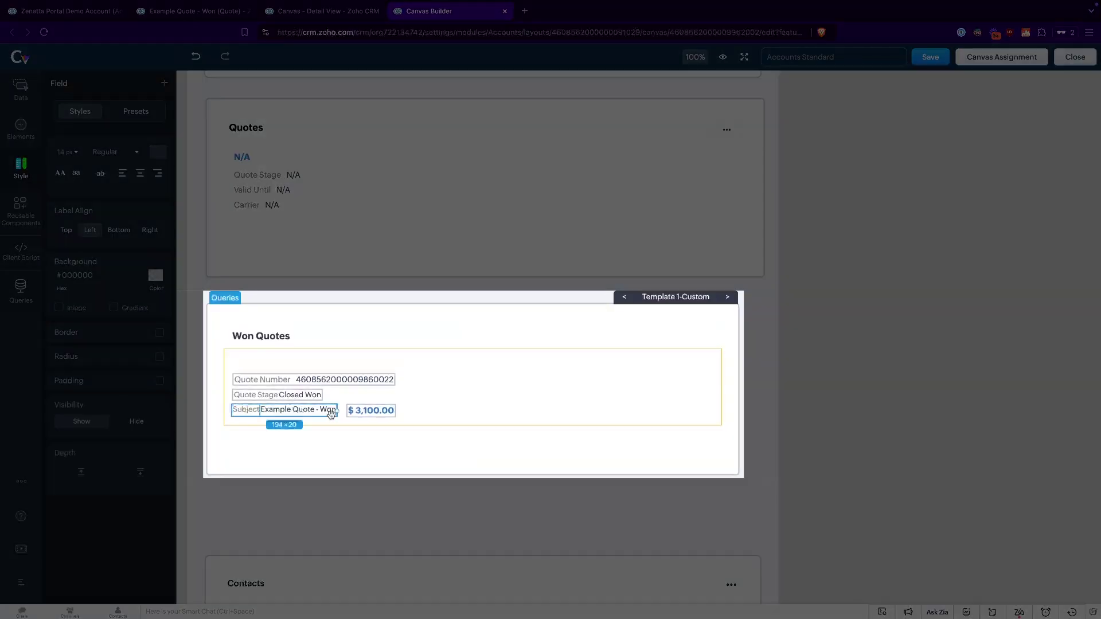
- Reorder the Won Quotes card's rows in Canvas Builder, dragging the $3,100.00 amount to a new spot
drag(241, 408, 241, 364)
drag(390, 411, 235, 408)
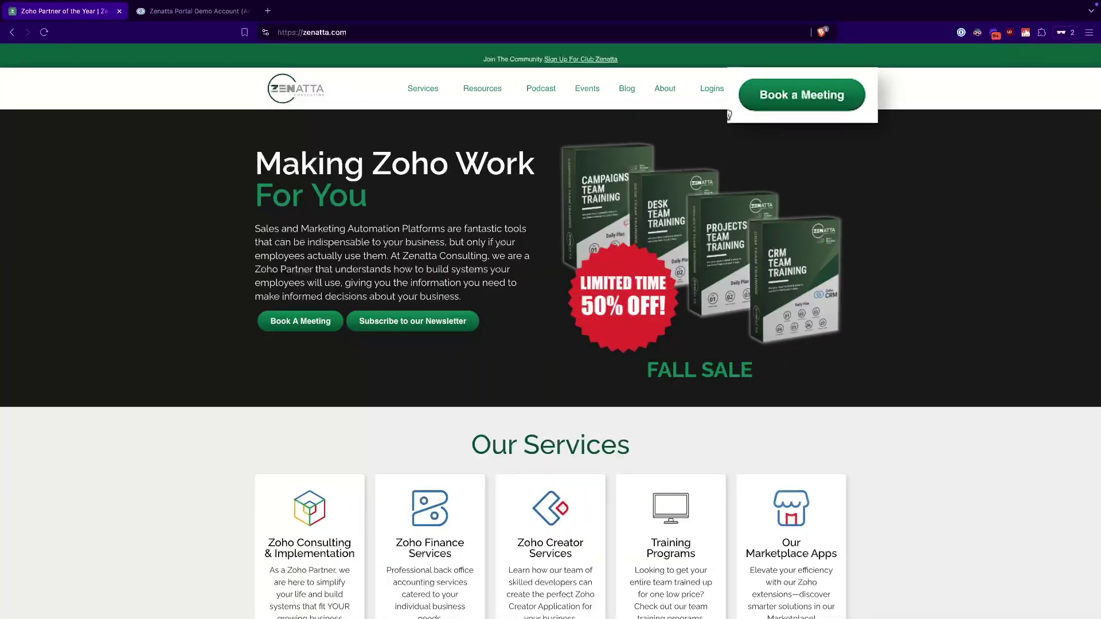
- Jump to Zenatta's free consultation form via the Book a Meeting button
click(806, 100)
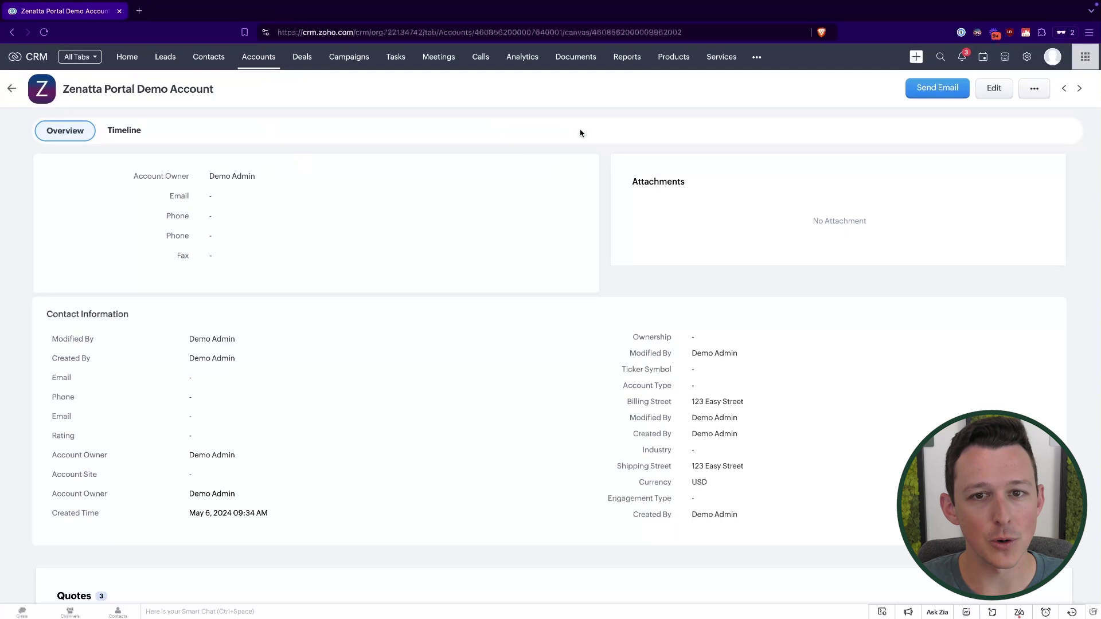
- Scroll to the account's Quotes related list and highlight the won quote's details
scroll(580, 133, down, 7)
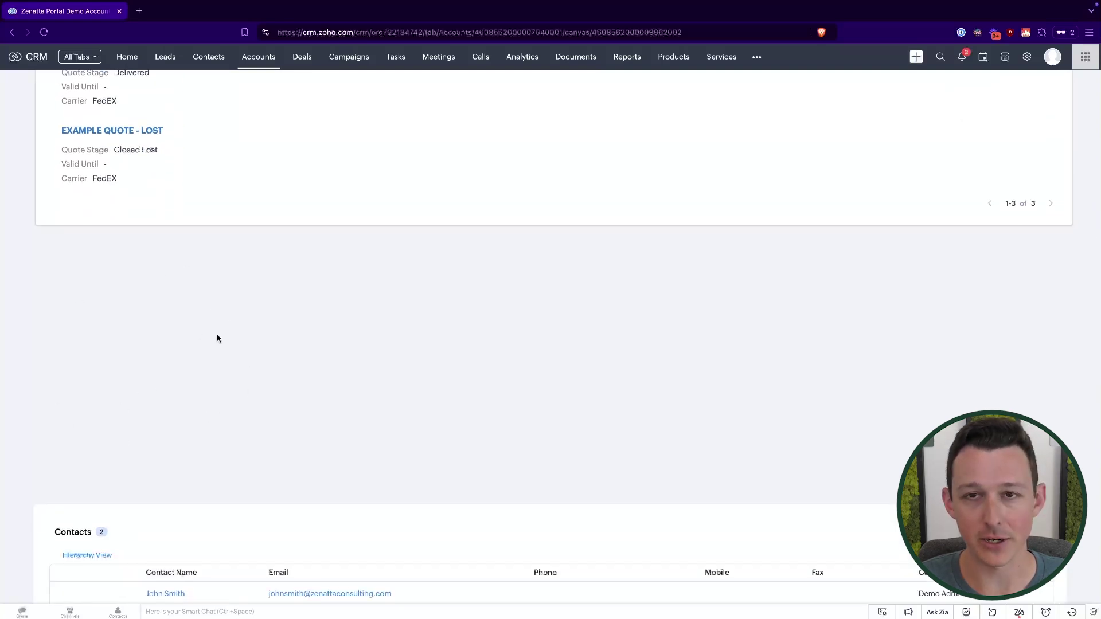
scroll(192, 314, up, 4)
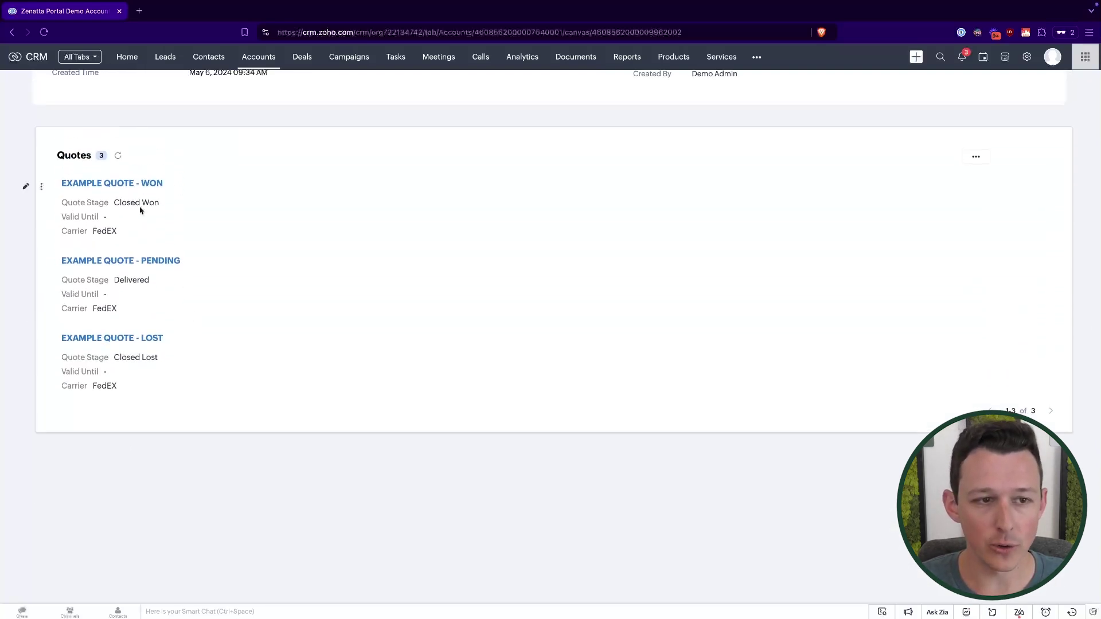
drag(130, 239, 101, 165)
click(293, 130)
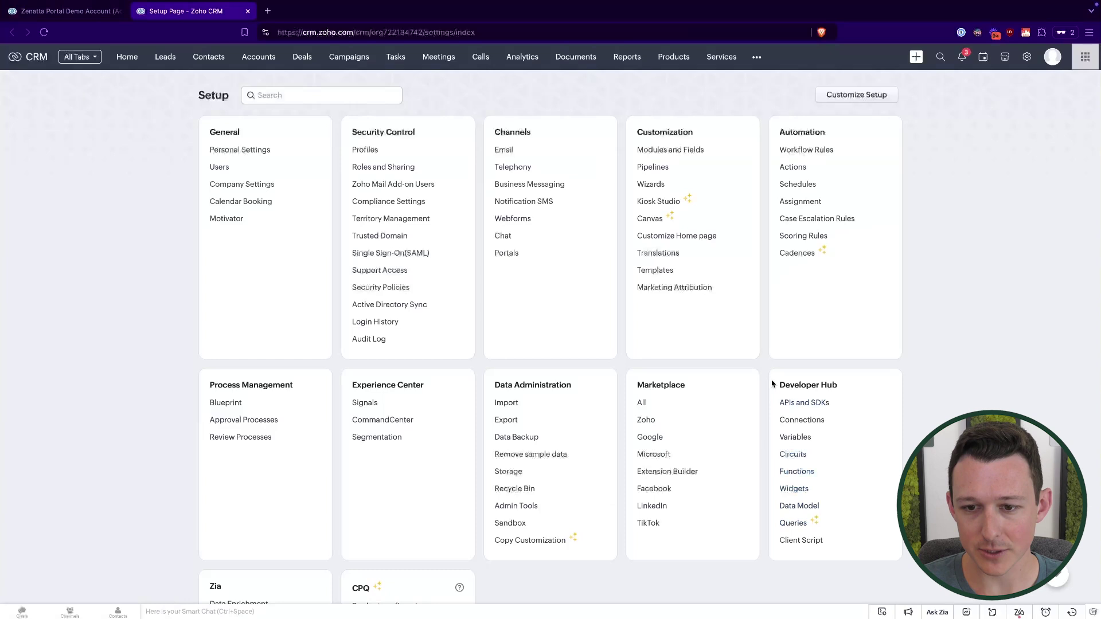
- Go to Developer Hub's Queries page and start a new query with Add Query
drag(775, 385, 835, 385)
click(851, 385)
scroll(803, 447, down, 2)
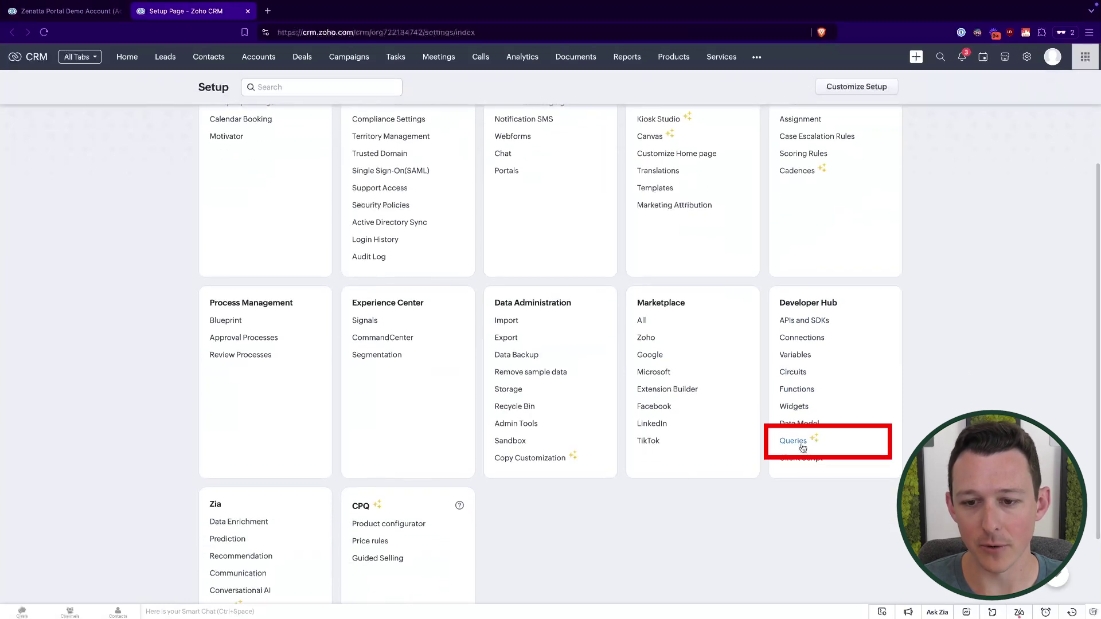
click(802, 447)
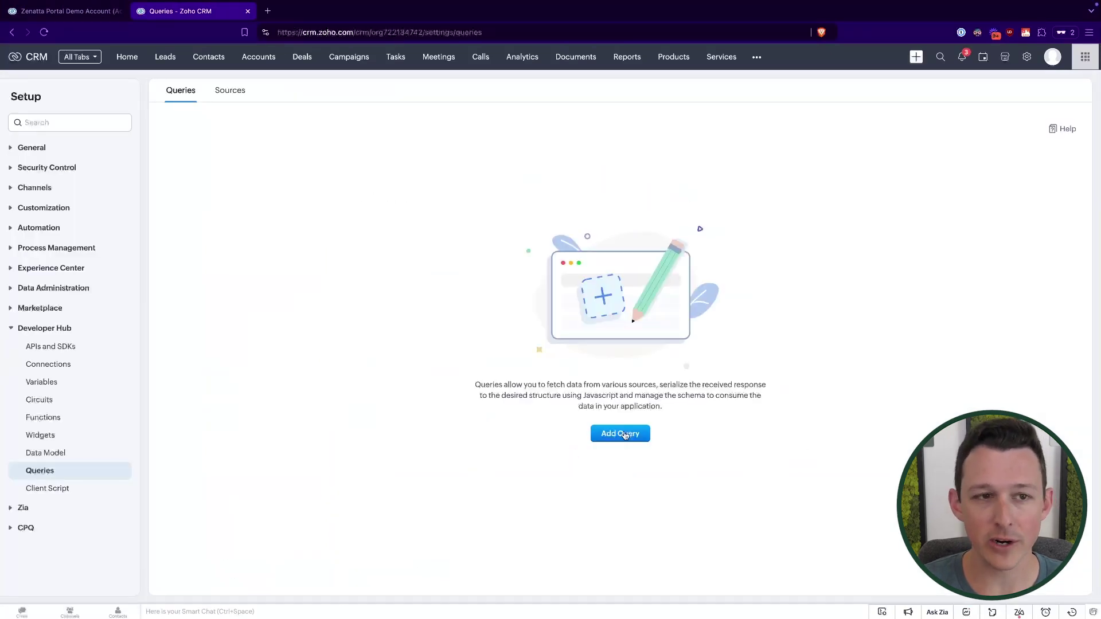
click(625, 435)
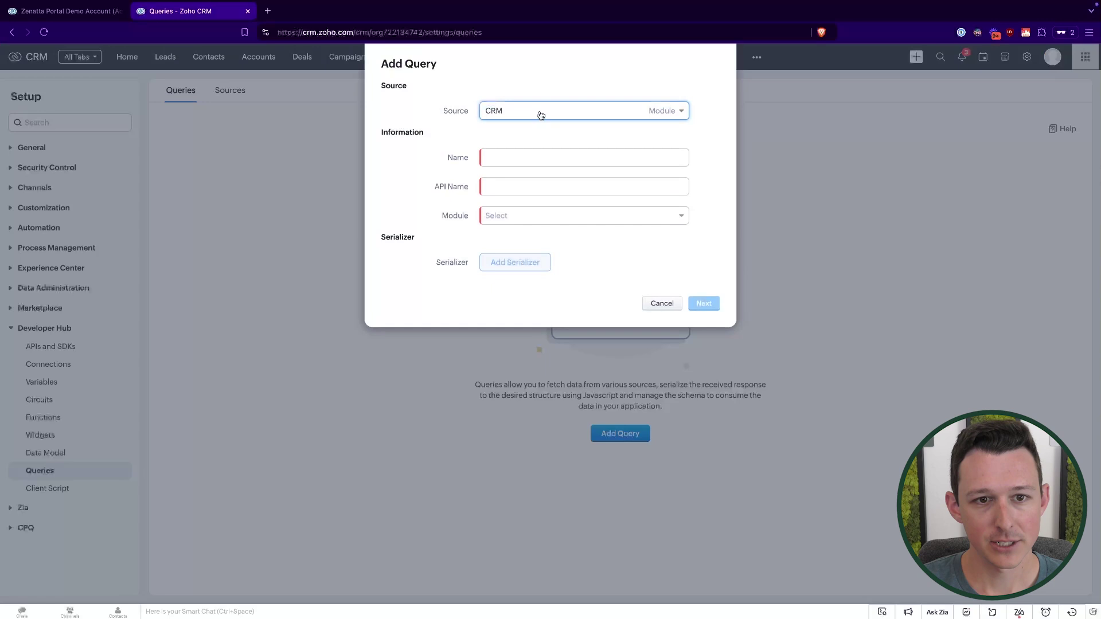
- Try CRM COQL as the query source, then set it back to CRM Module
click(540, 115)
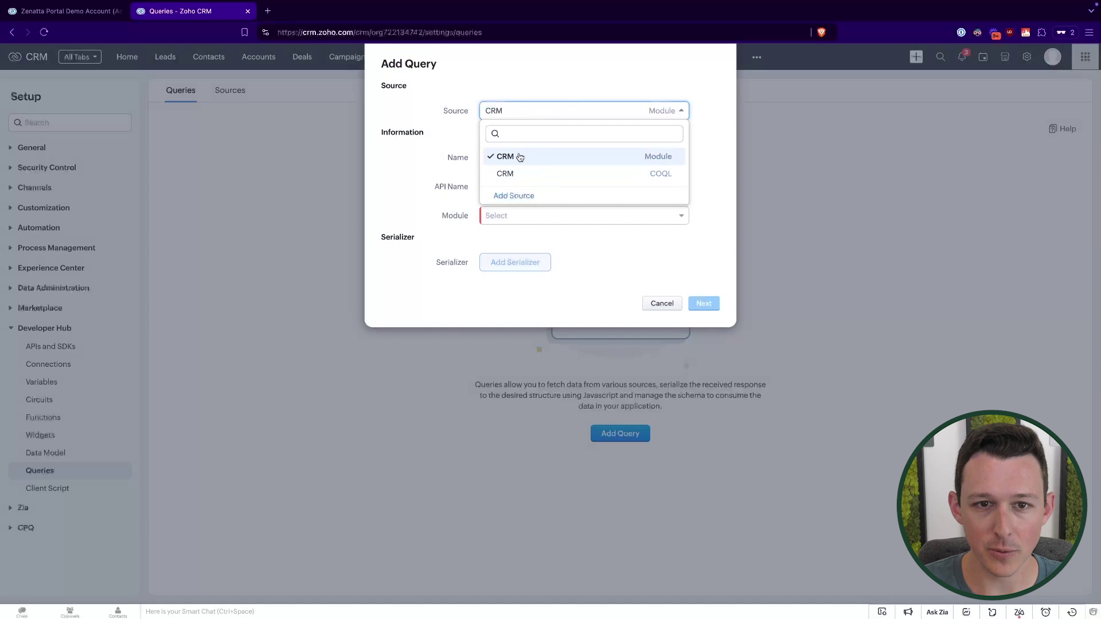
click(564, 82)
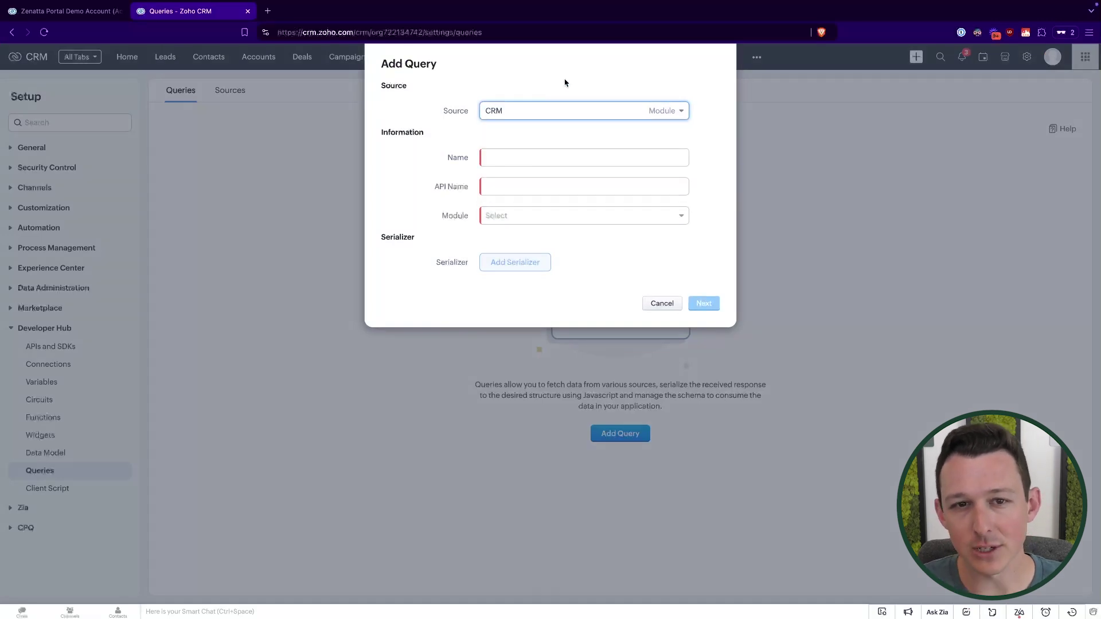
click(645, 110)
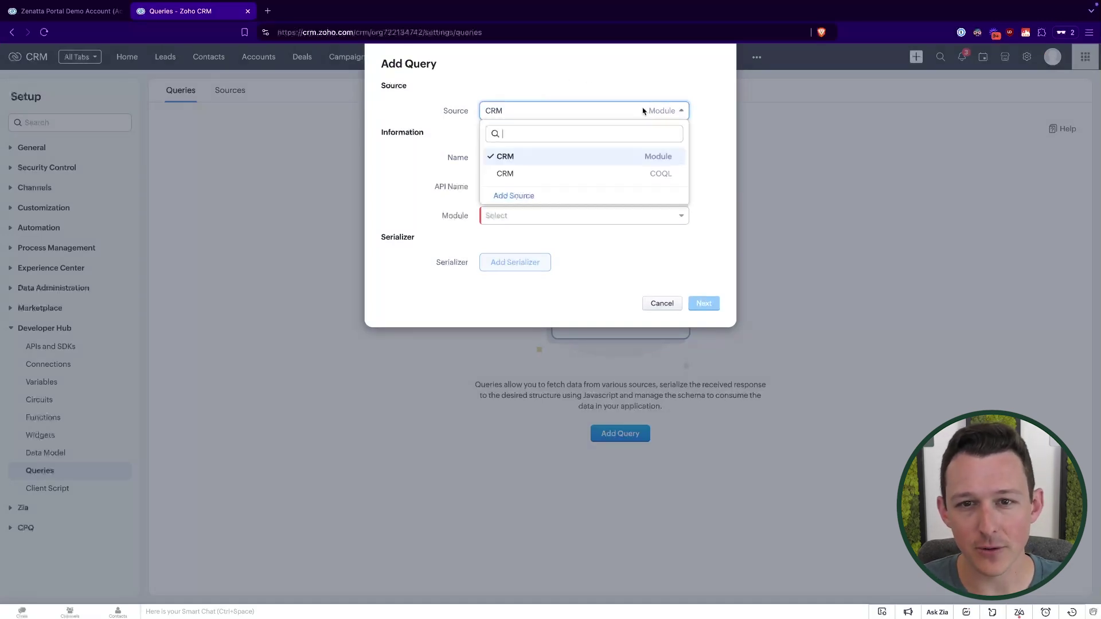
click(595, 174)
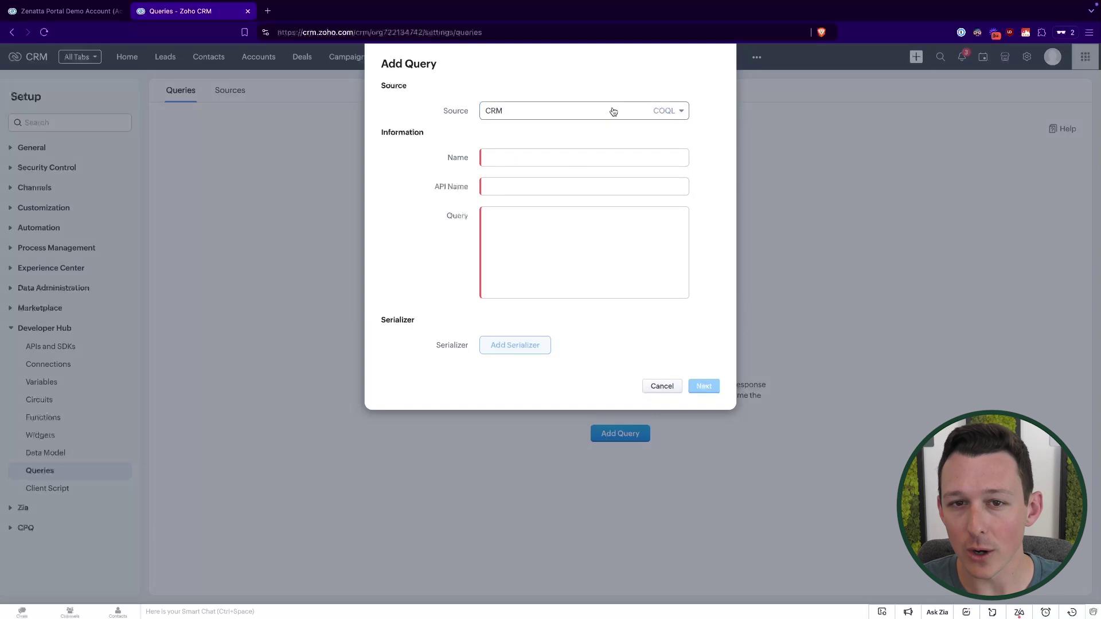
click(612, 112)
click(587, 158)
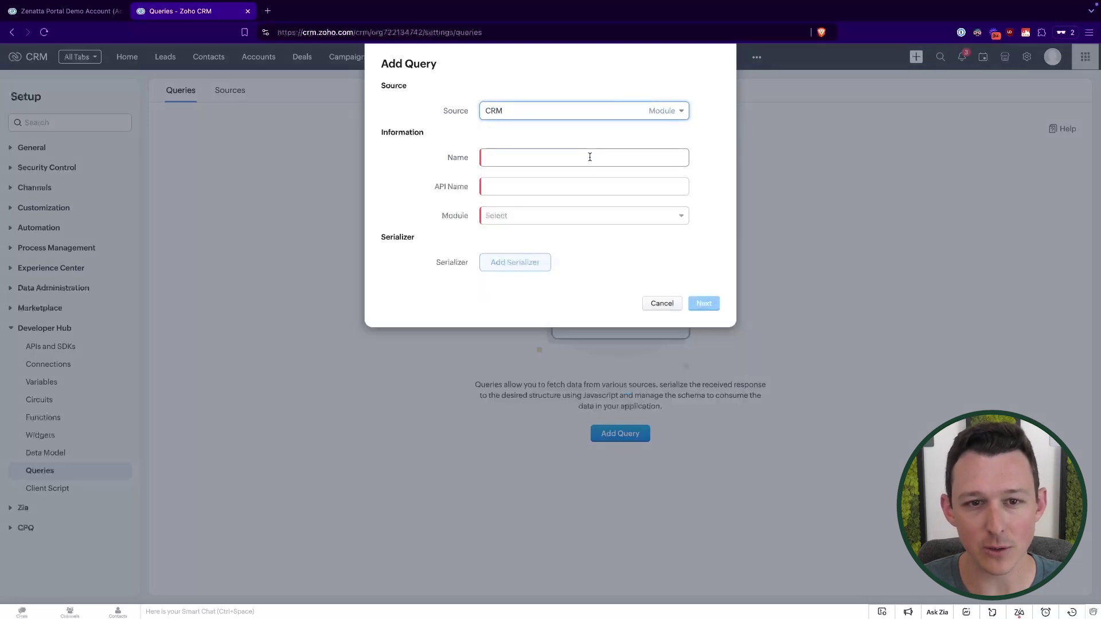
- Name the query Won Quotes, with the API name auto-filled as Won_Quotes
click(590, 156)
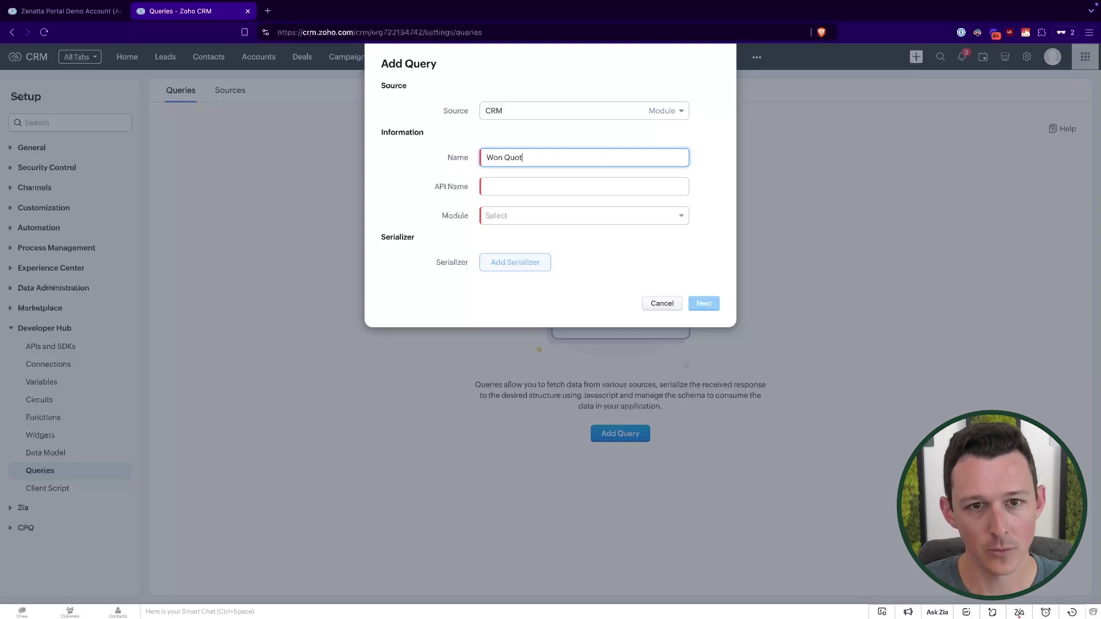
text(Won Quote)
click(595, 184)
click(535, 160)
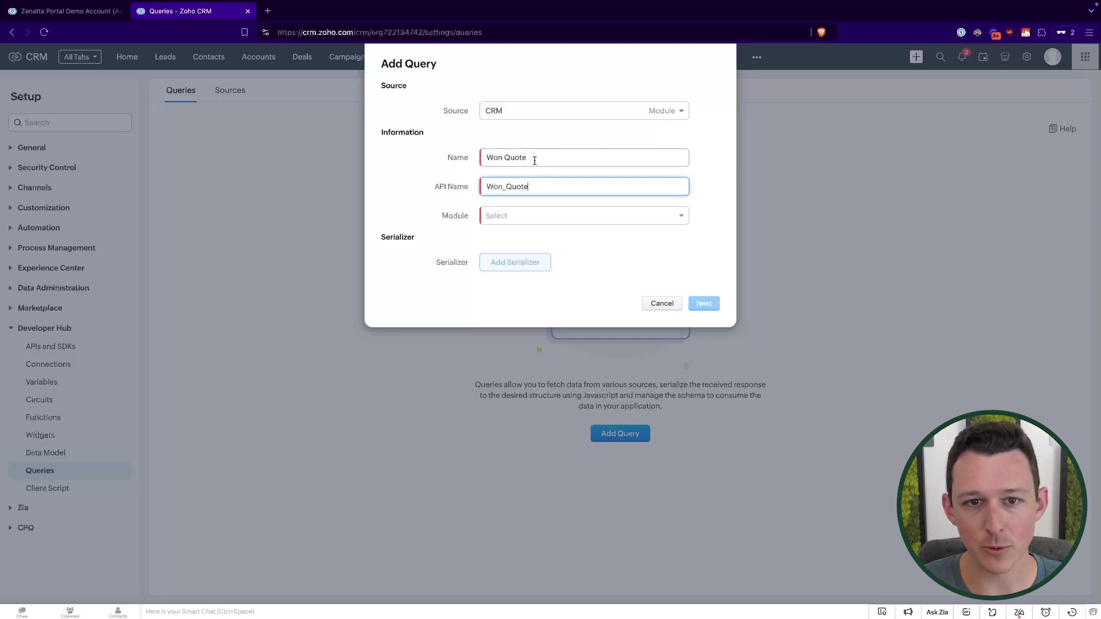
text(s)
click(546, 189)
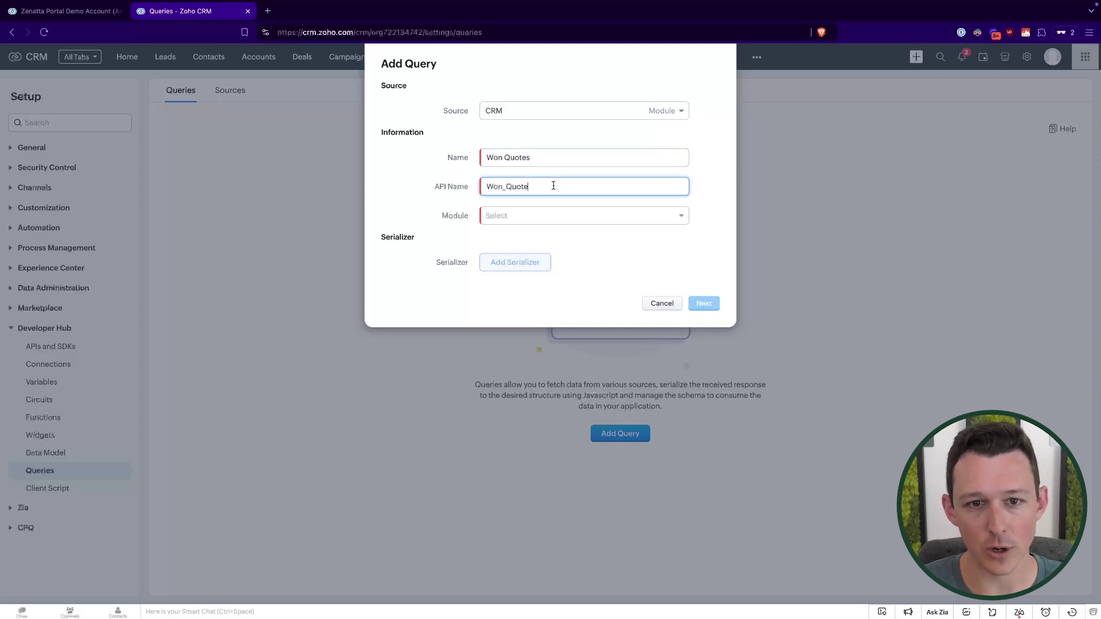
- Choose Quotes as the query's module, searching for 'quot'
click(543, 216)
text(quot)
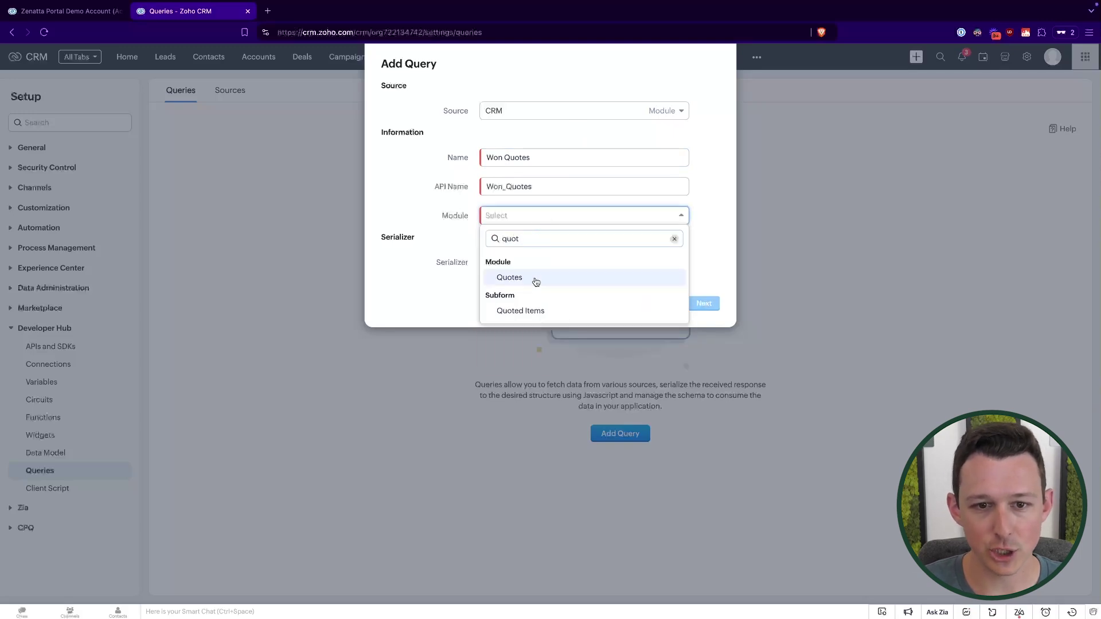
click(535, 279)
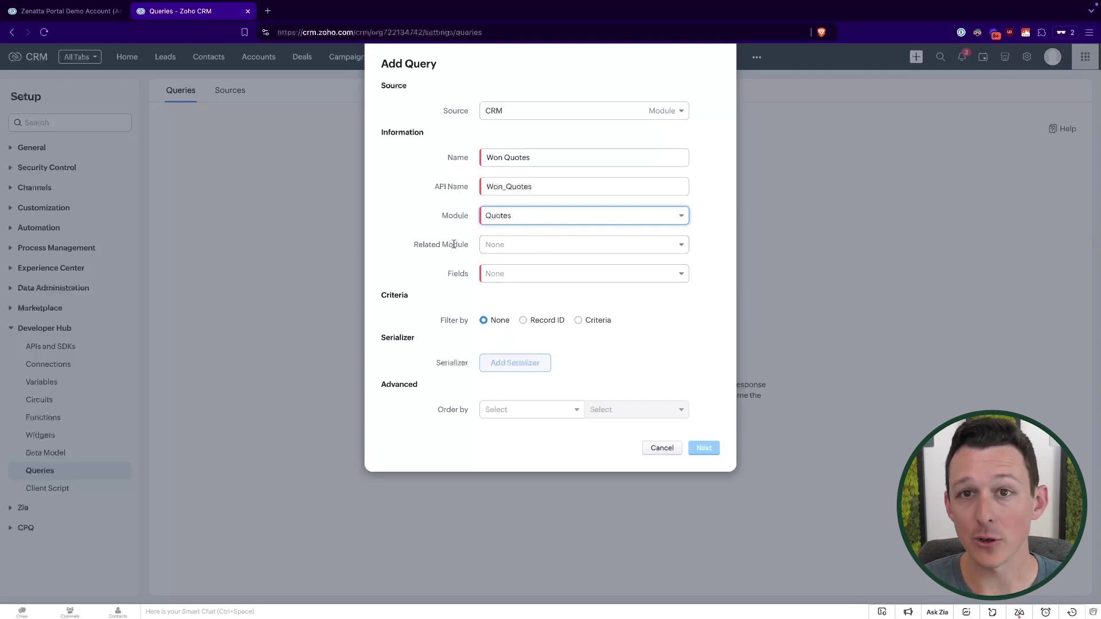
- Set the query's related module to Account Name (Accounts)
click(503, 250)
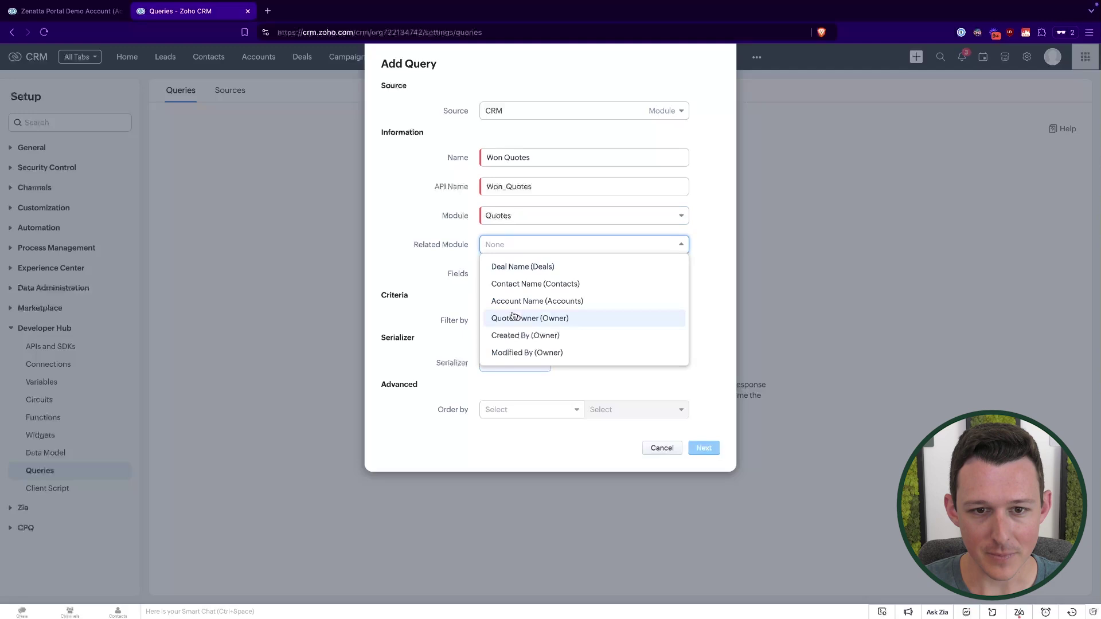
click(551, 303)
click(542, 251)
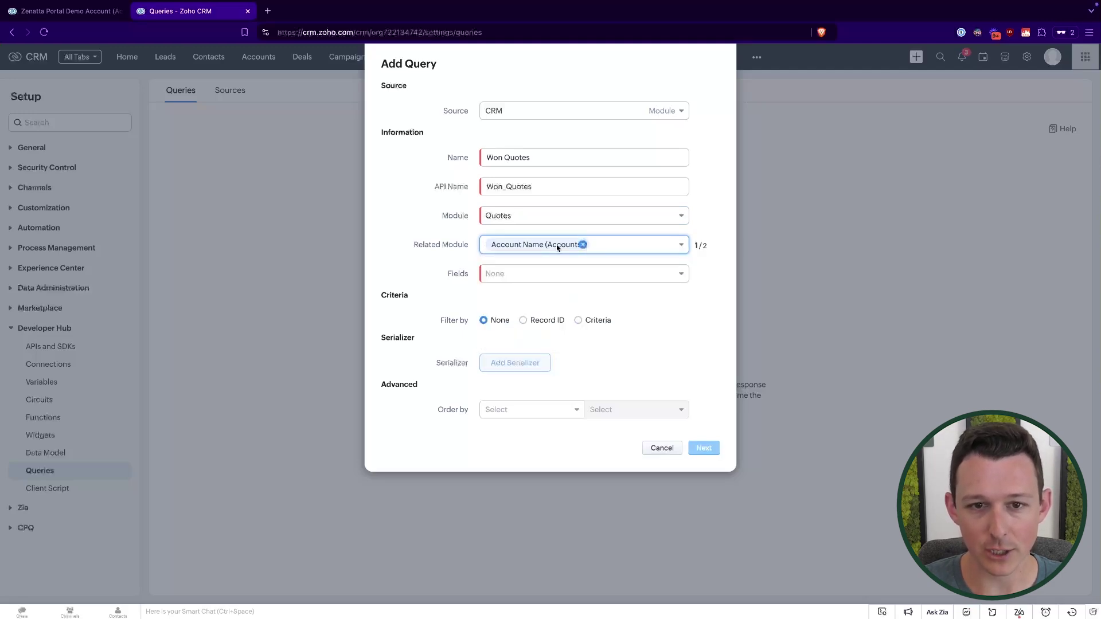
- Select Quote Number, Subject, Quote Stage and Grand Total as result fields, then choose the Record ID option
click(531, 275)
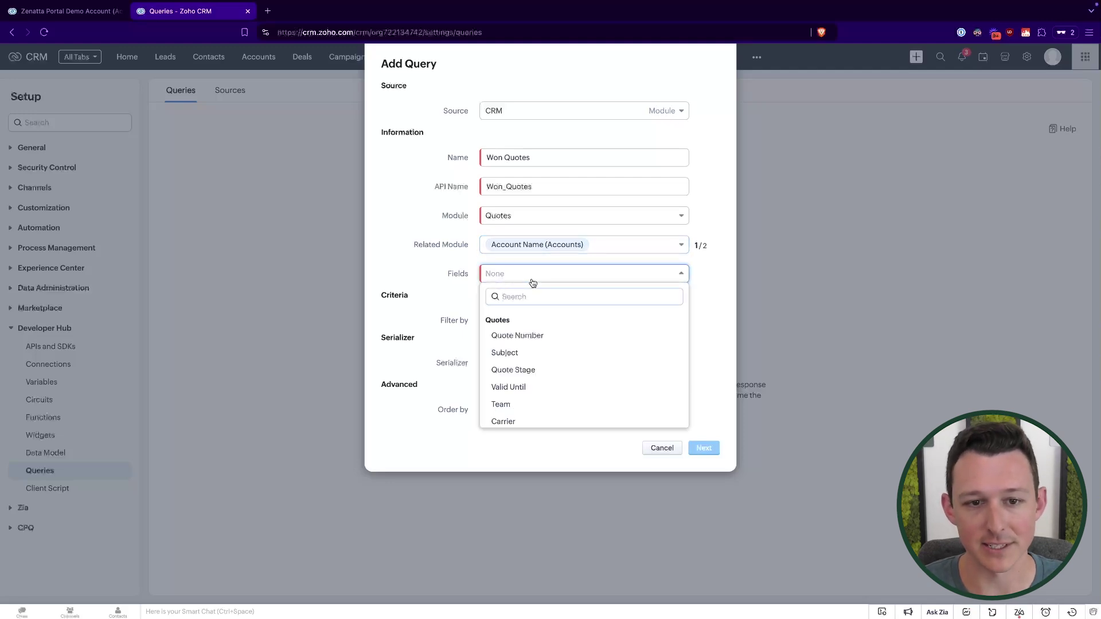
click(530, 337)
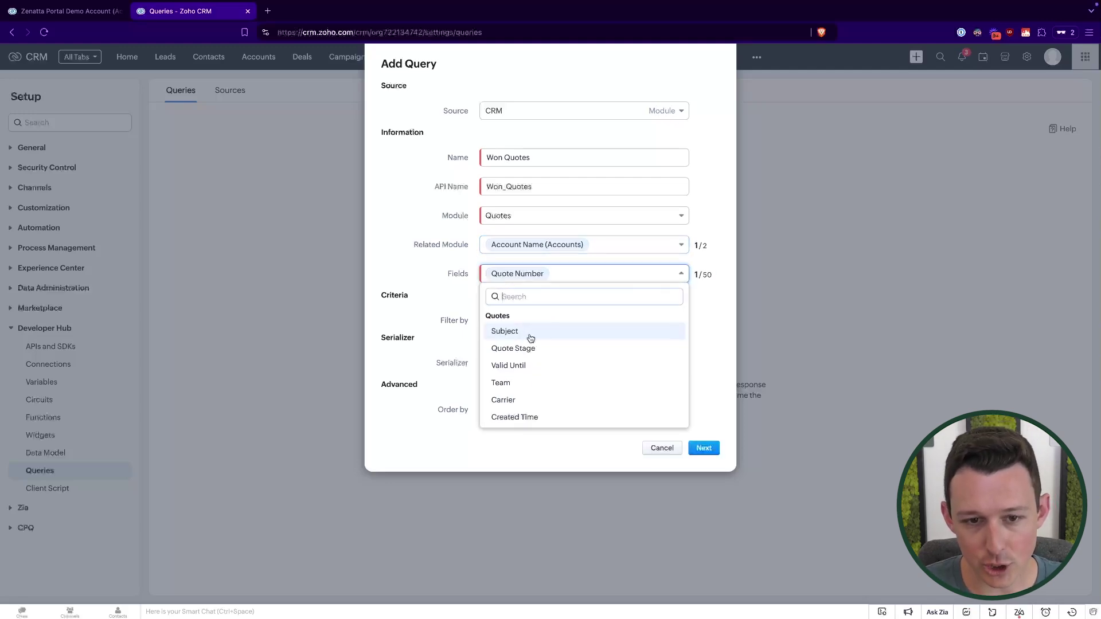
click(532, 336)
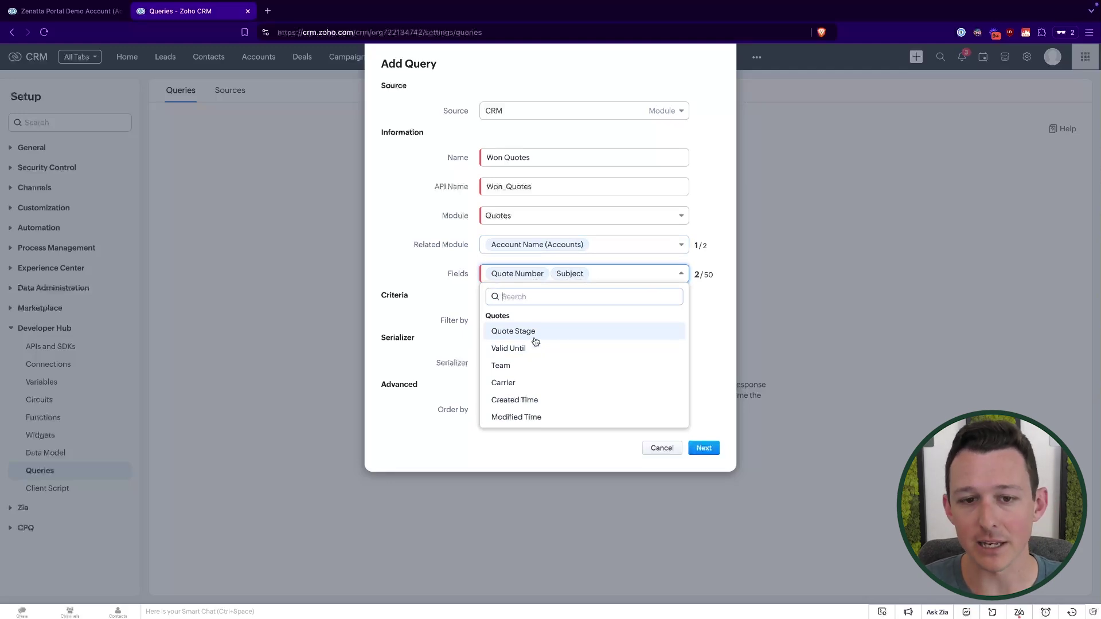
click(534, 338)
scroll(530, 367, down, 2)
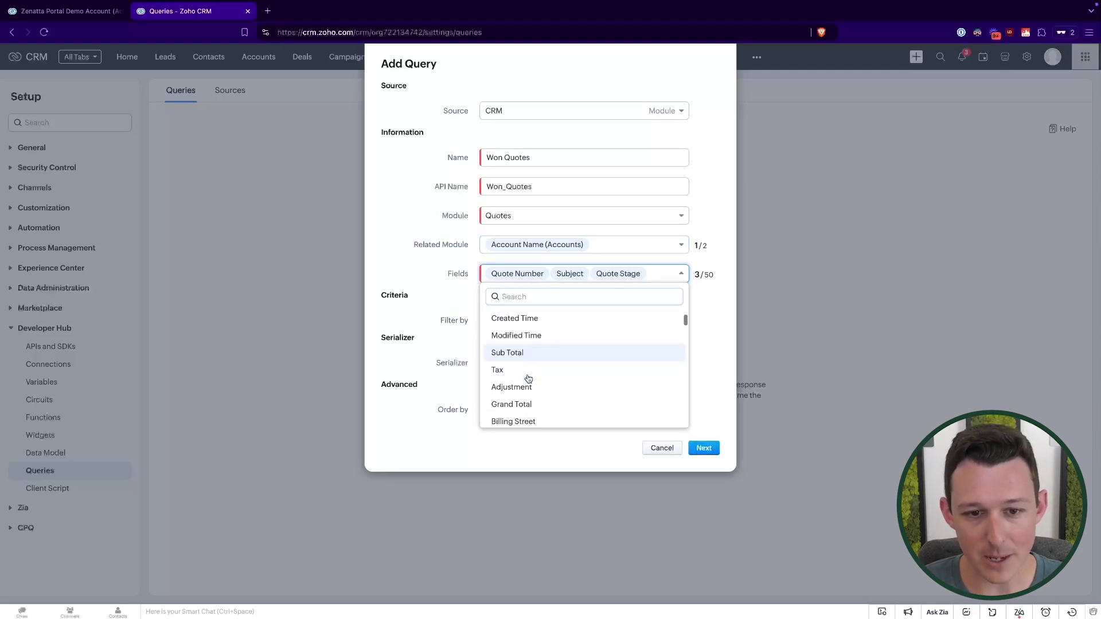
click(524, 403)
click(415, 270)
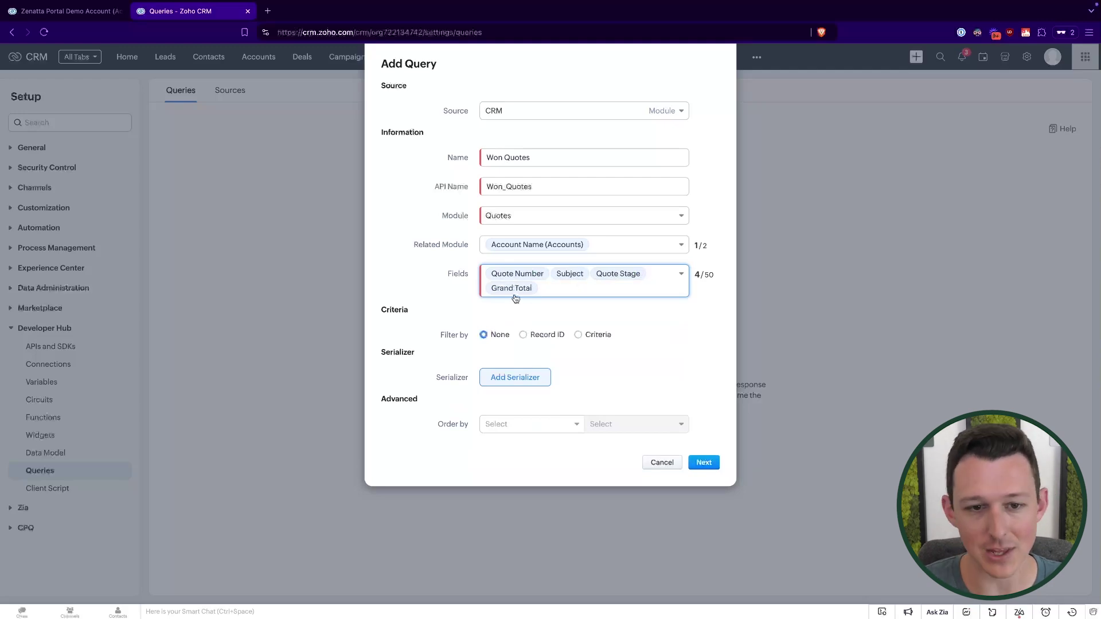
click(522, 335)
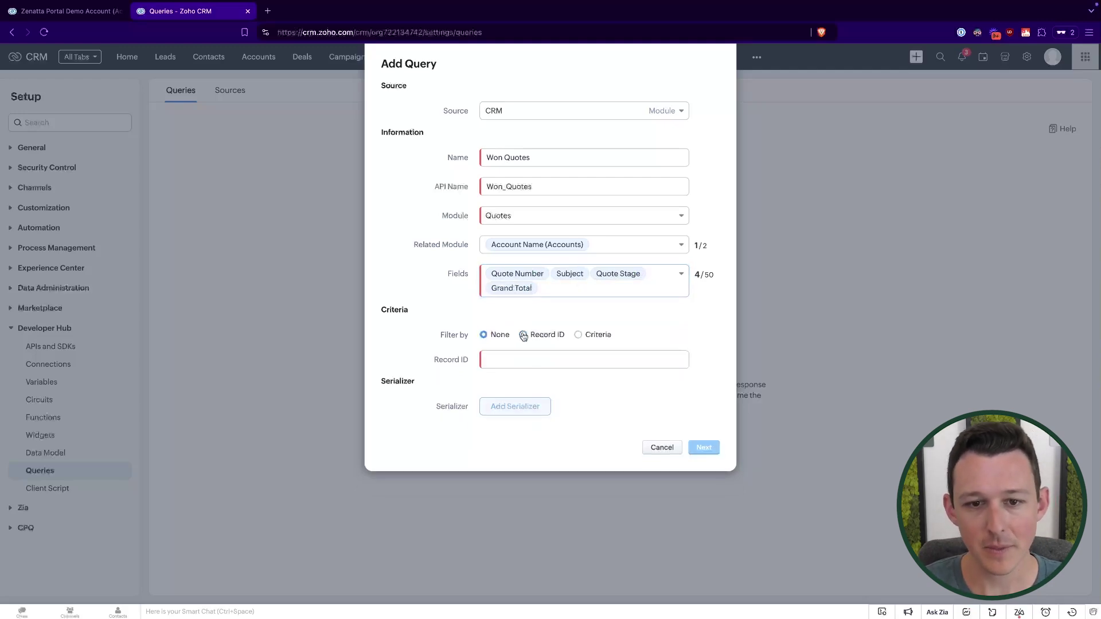
- Switch to criteria filtering and pick Quote Stage as the condition field
click(578, 336)
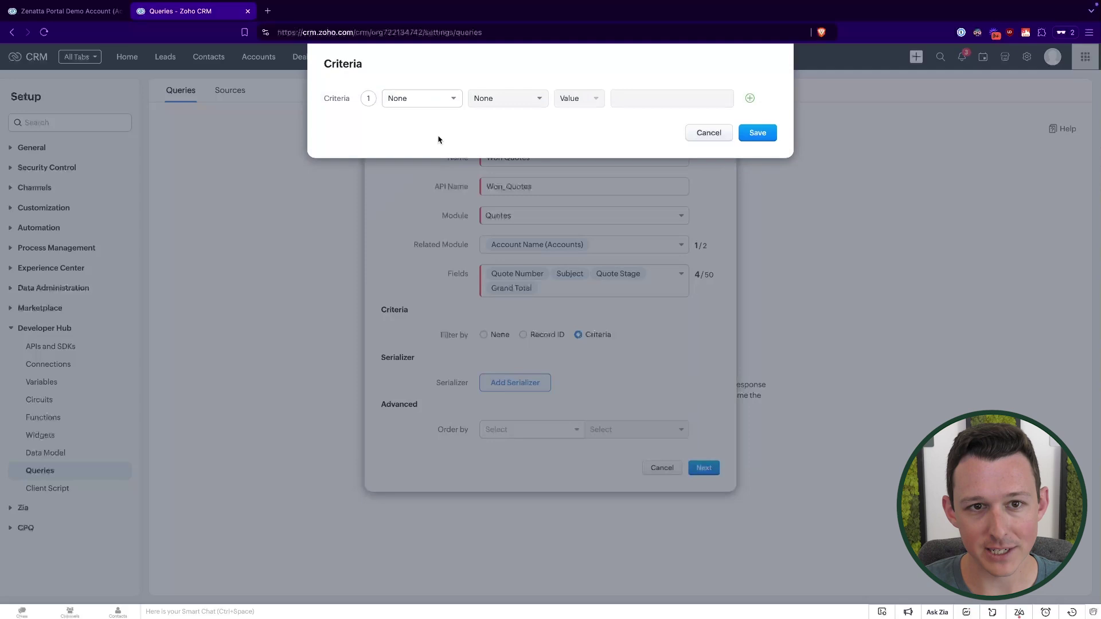
click(436, 98)
scroll(462, 193, down, 3)
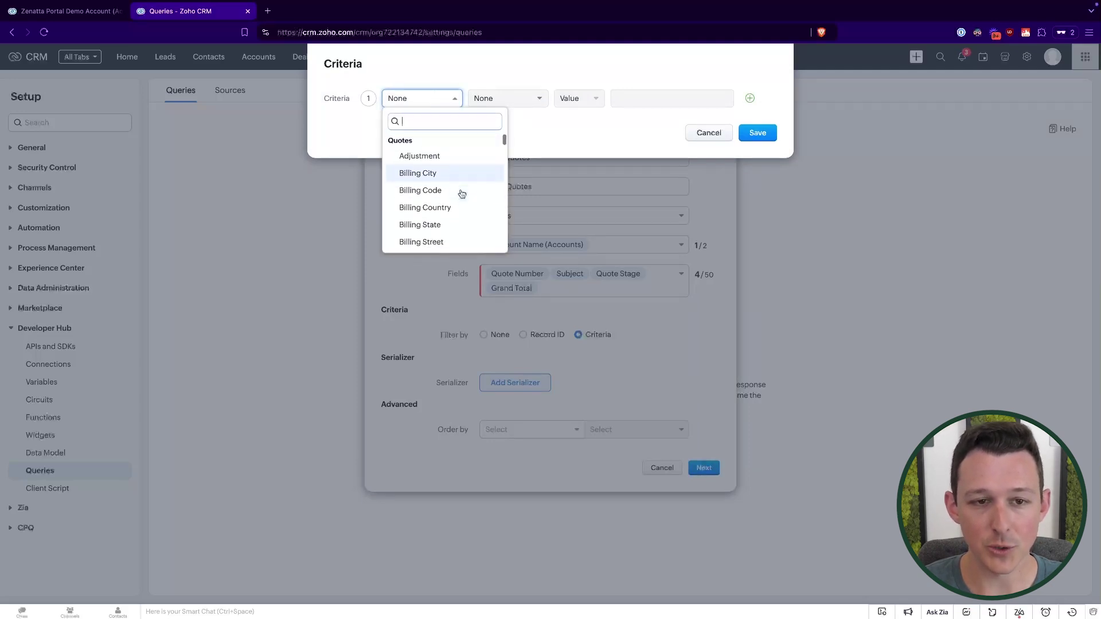
scroll(461, 193, down, 5)
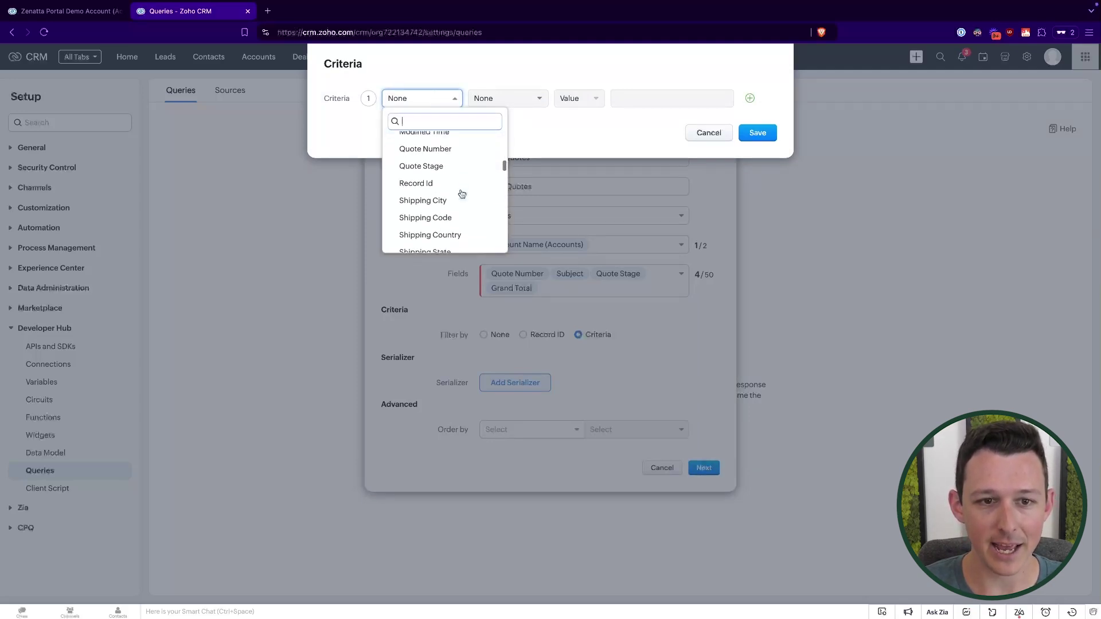
scroll(465, 169, up, 1)
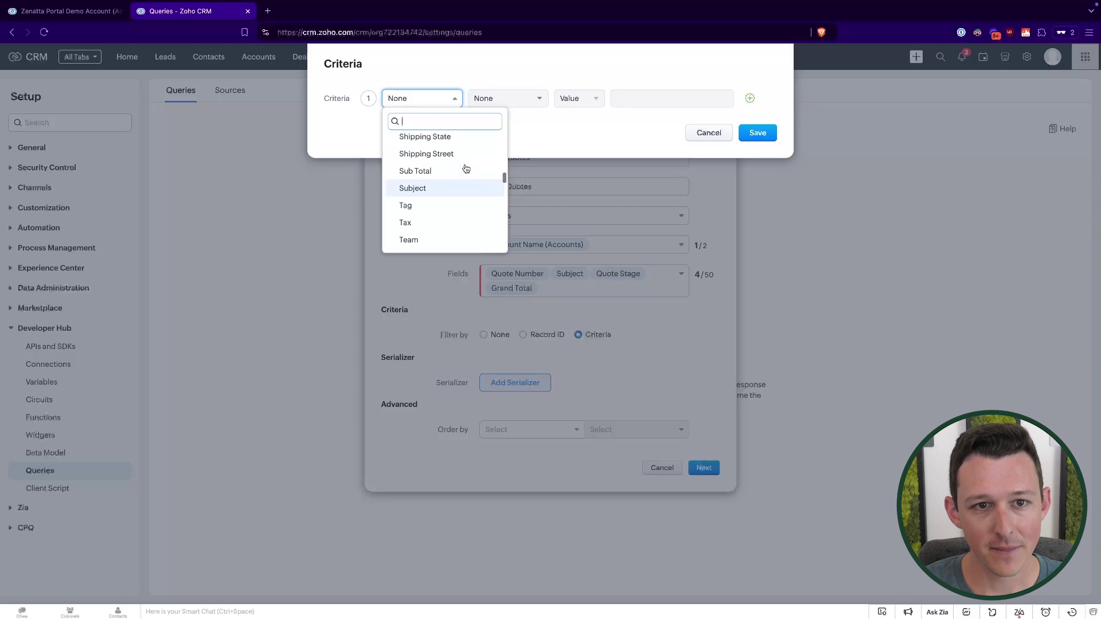
scroll(465, 169, down, 3)
scroll(465, 167, up, 6)
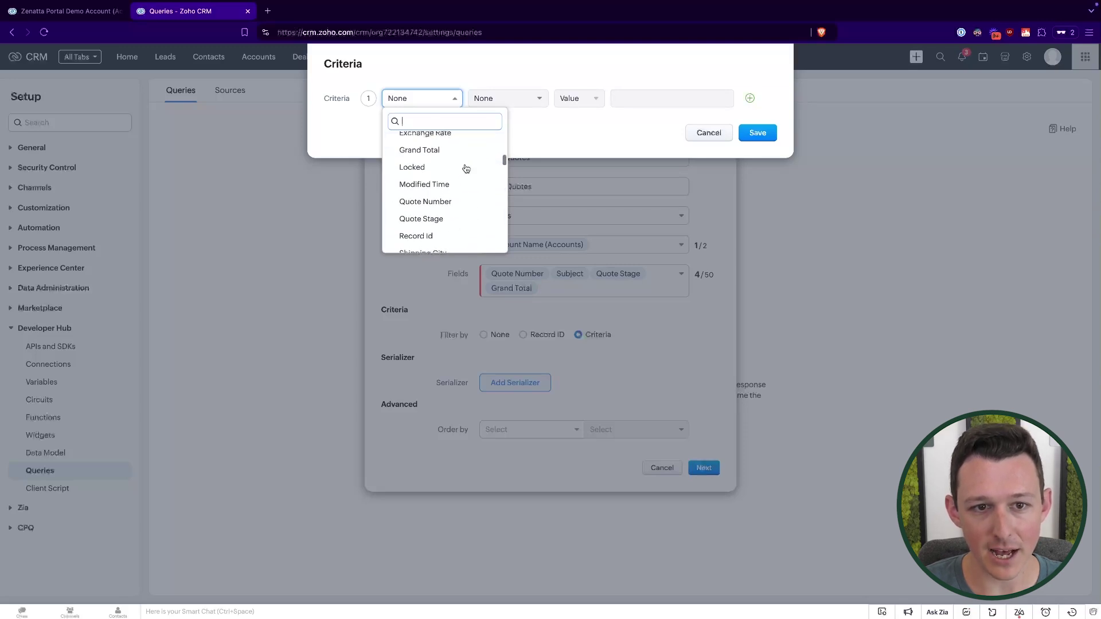
scroll(466, 168, down, 4)
scroll(464, 167, up, 6)
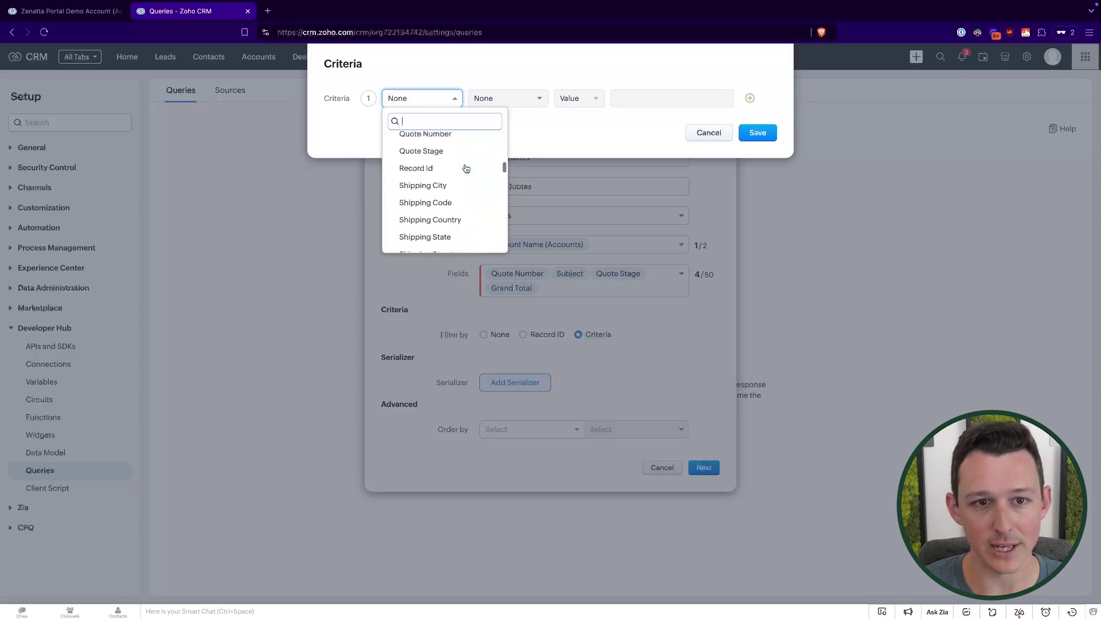
click(446, 221)
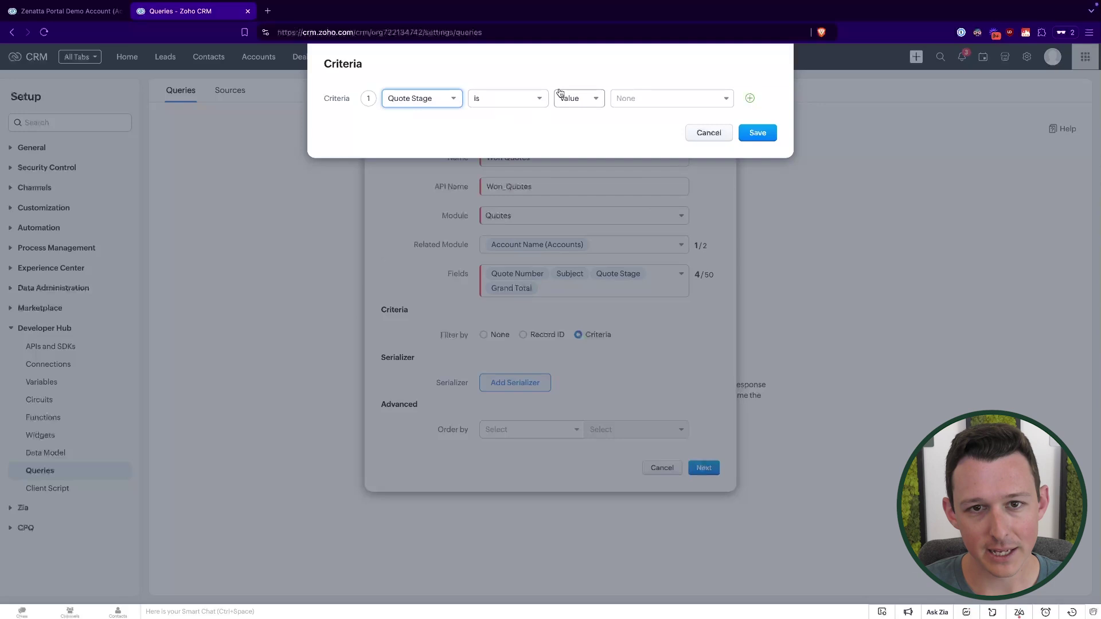
- Tick Closed Won and Confirmed as Quote Stage values and save the criterion
click(644, 96)
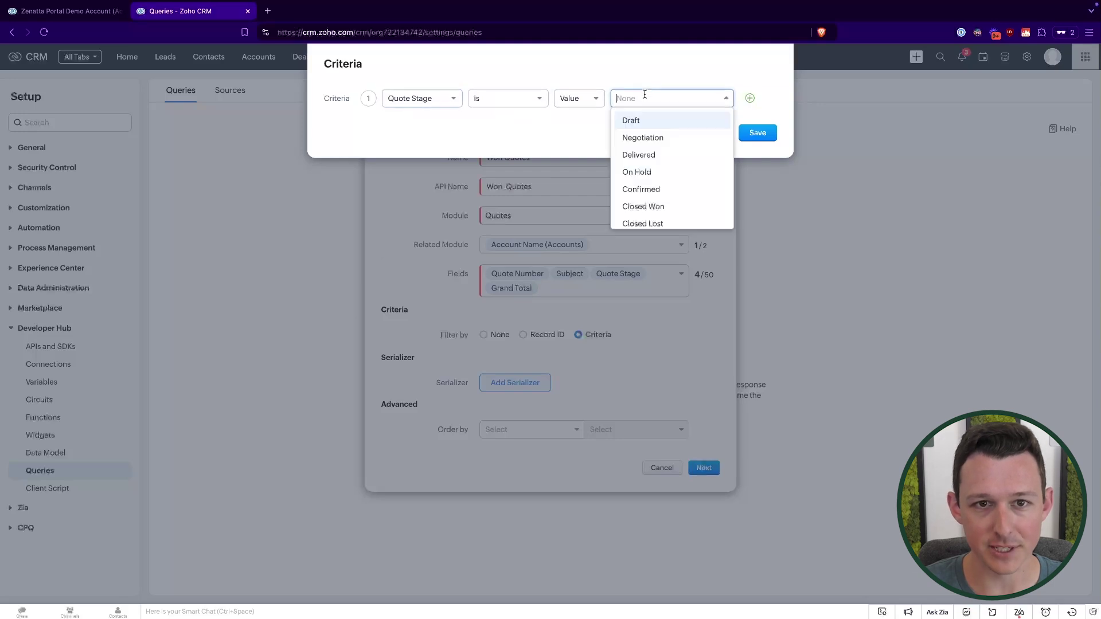
click(642, 205)
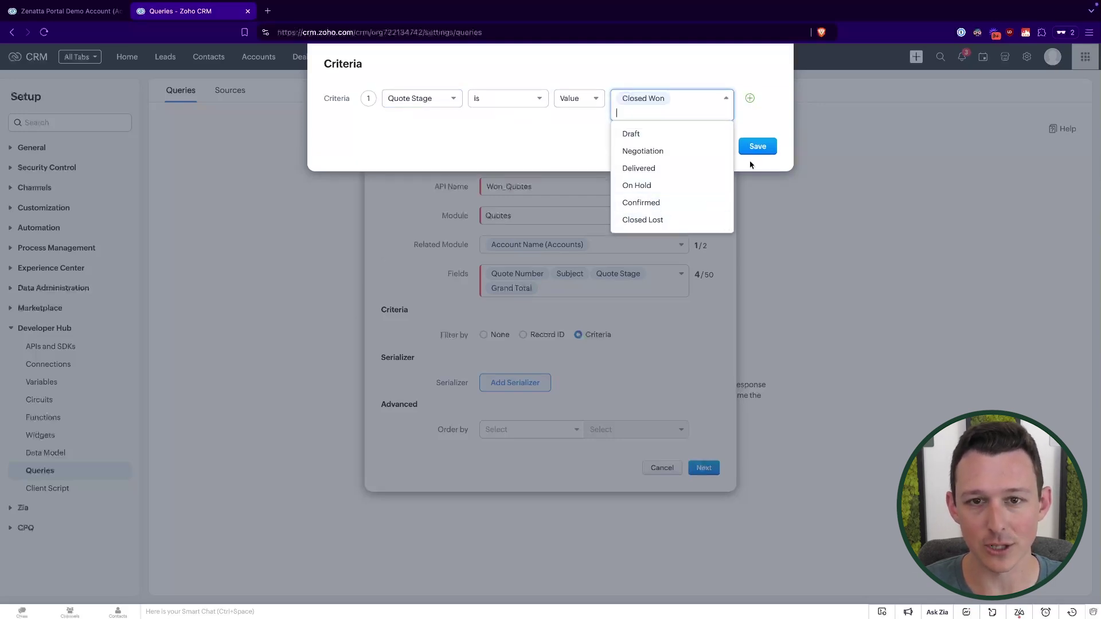
click(665, 204)
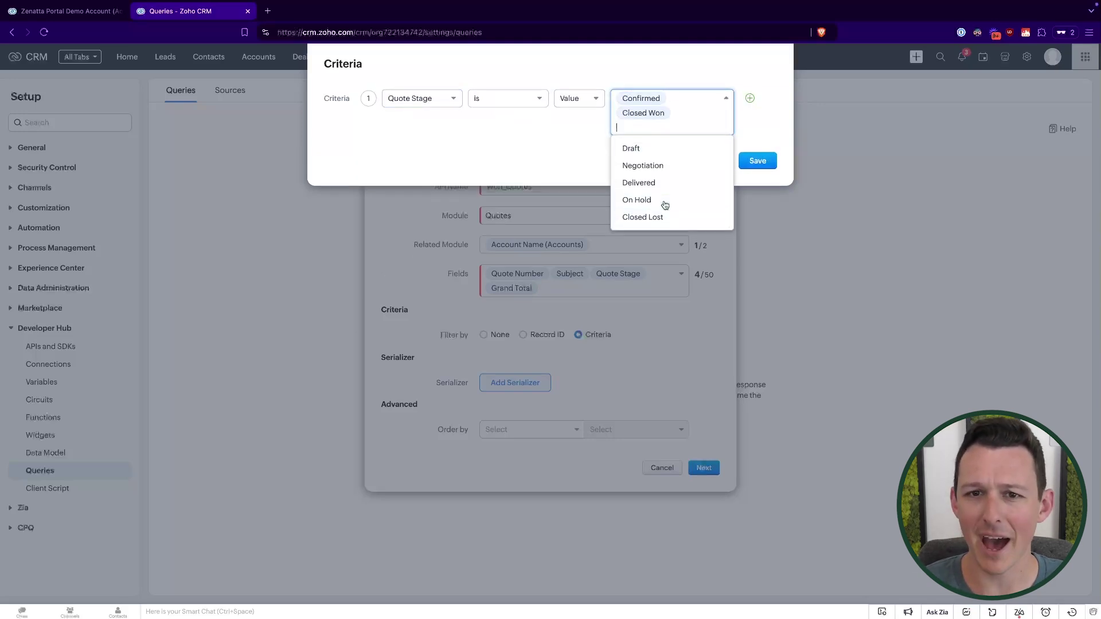
click(674, 68)
click(758, 161)
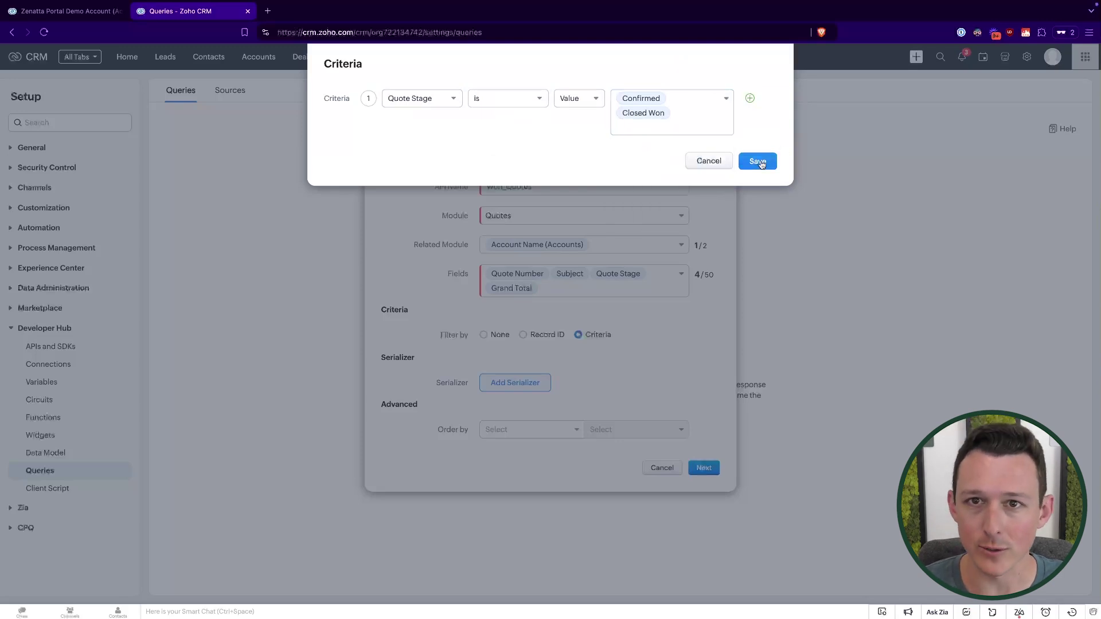
- Open the Add Serializer code editor and select all its default code with Ctrl+A
scroll(520, 392, down, 1)
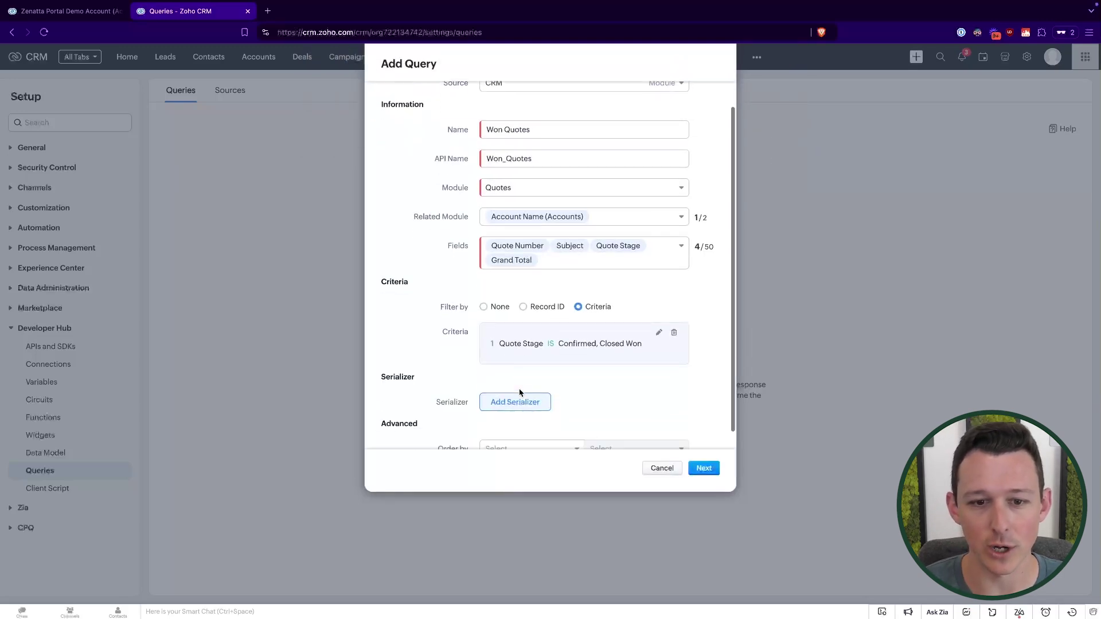
scroll(560, 385, down, 1)
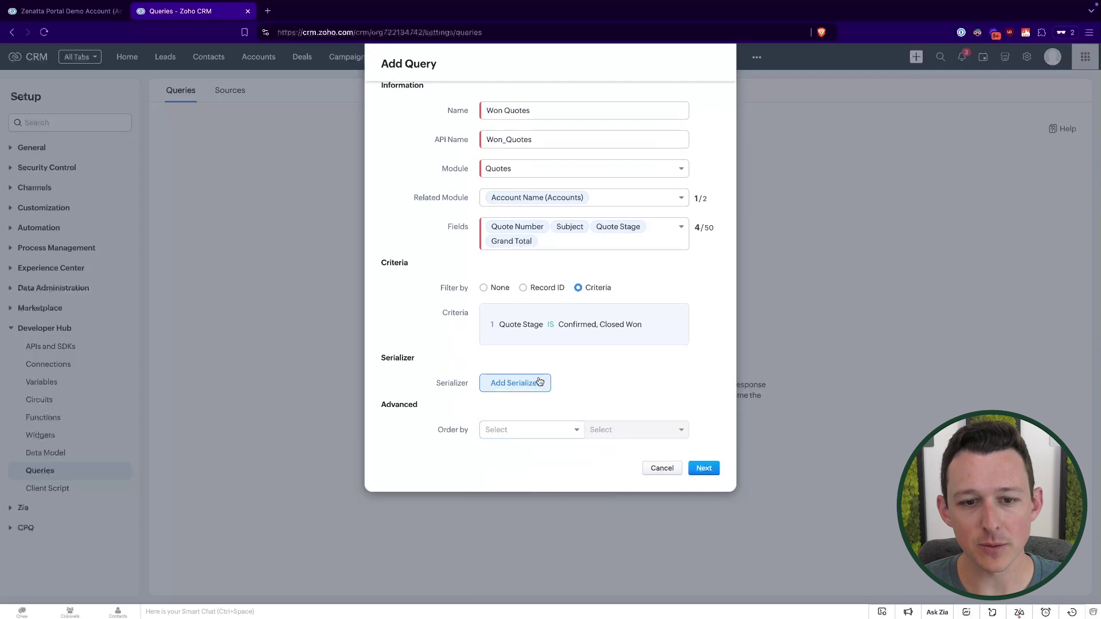
drag(376, 359, 578, 385)
click(578, 386)
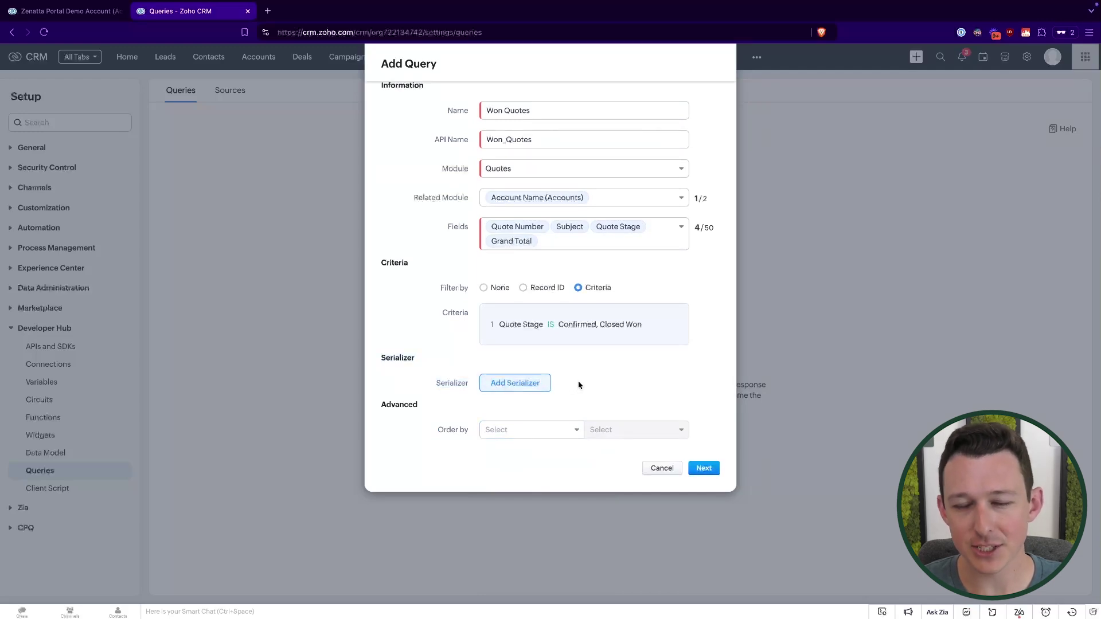
click(541, 384)
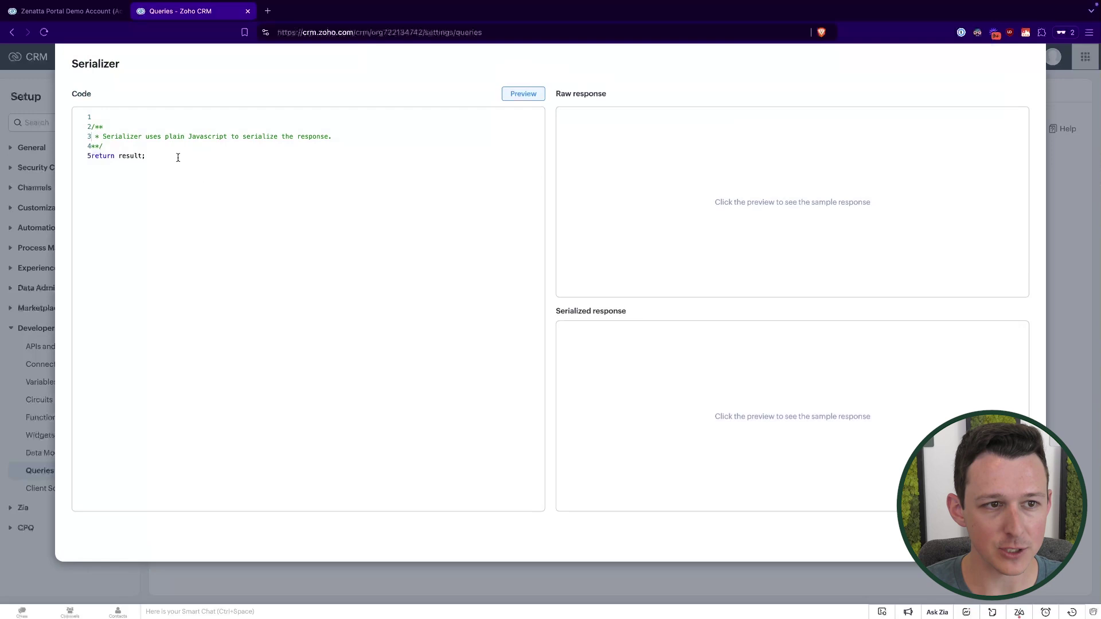
key(ctrl+a)
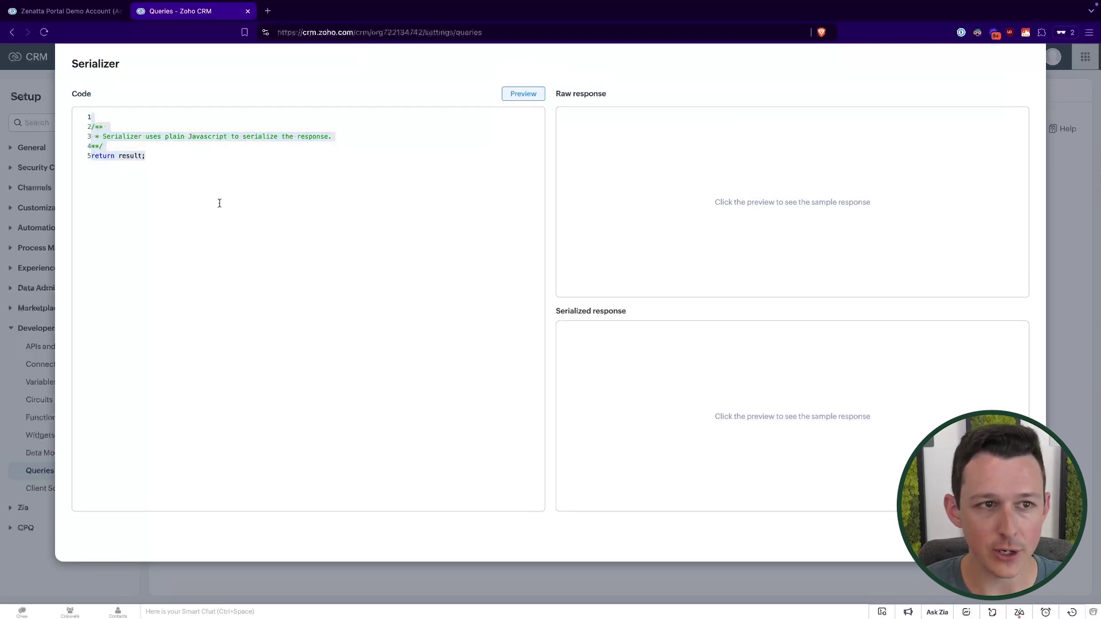
click(218, 202)
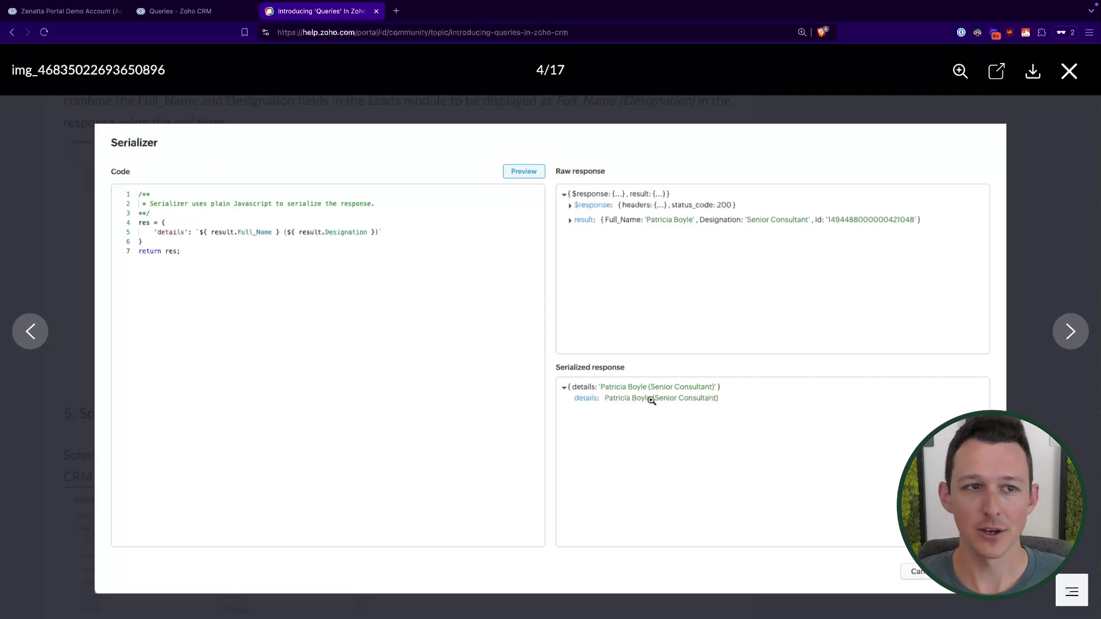
- Return to the query setup and set Order by to Created Time
click(229, 11)
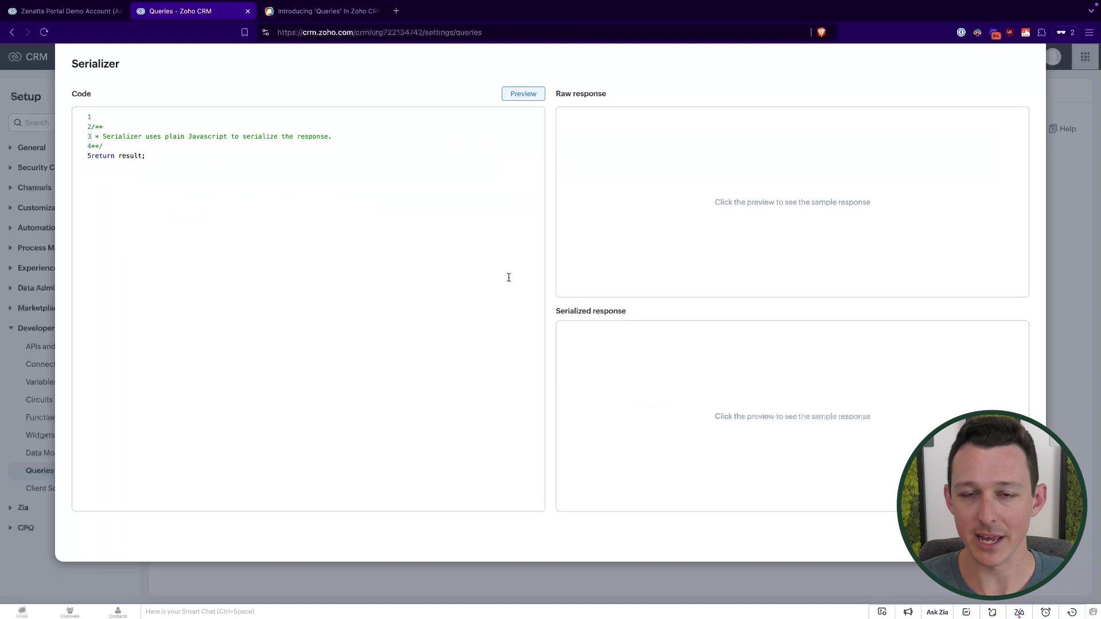
click(508, 278)
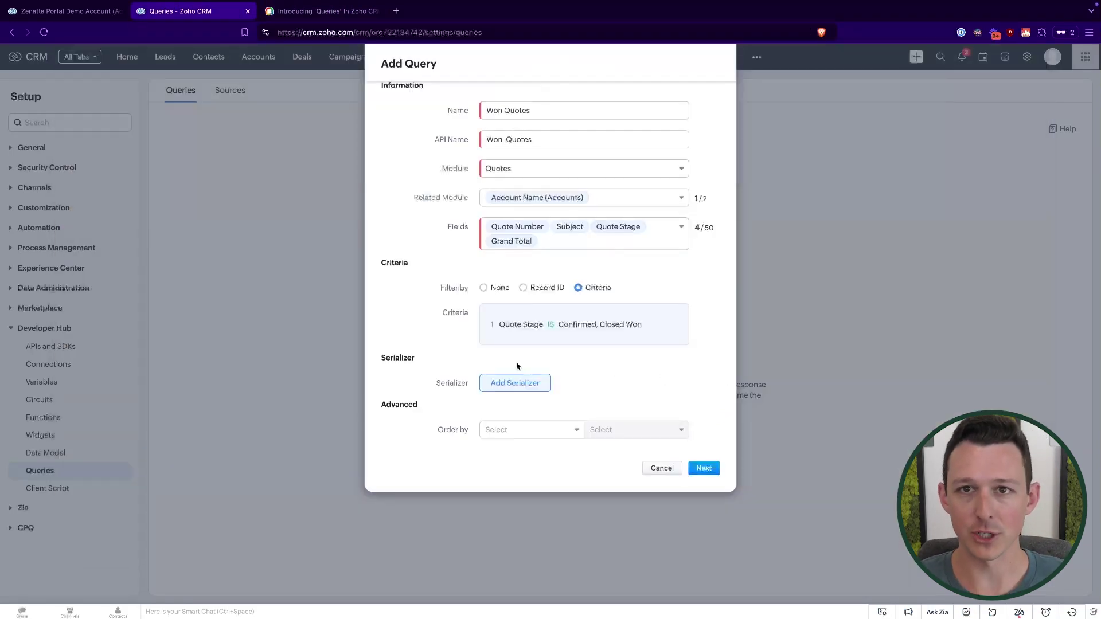
click(524, 431)
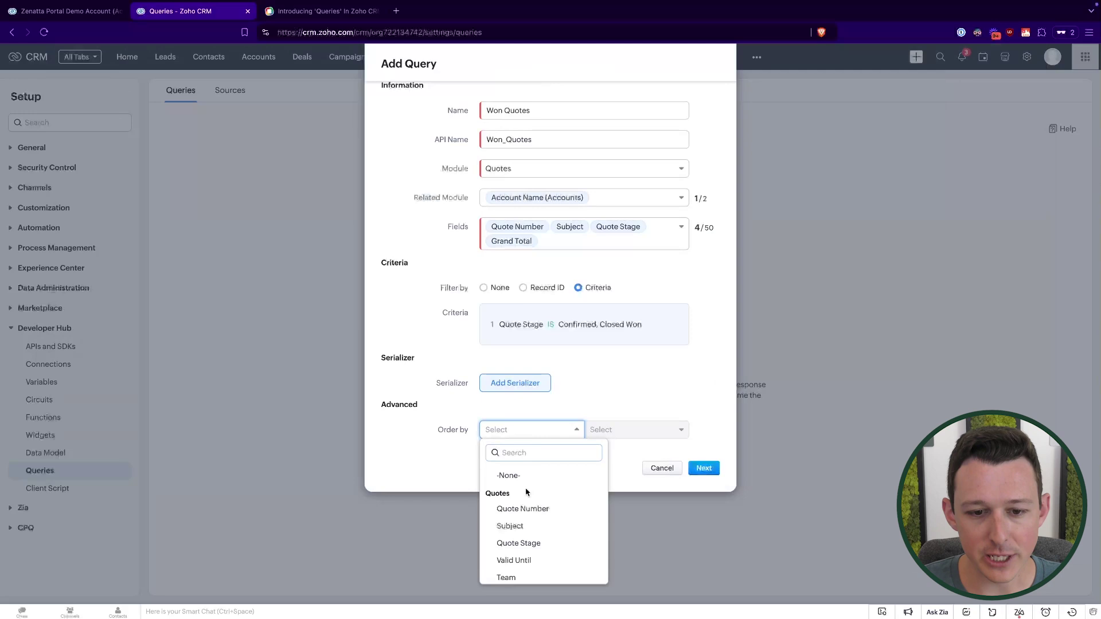
scroll(526, 493, down, 3)
scroll(527, 492, down, 5)
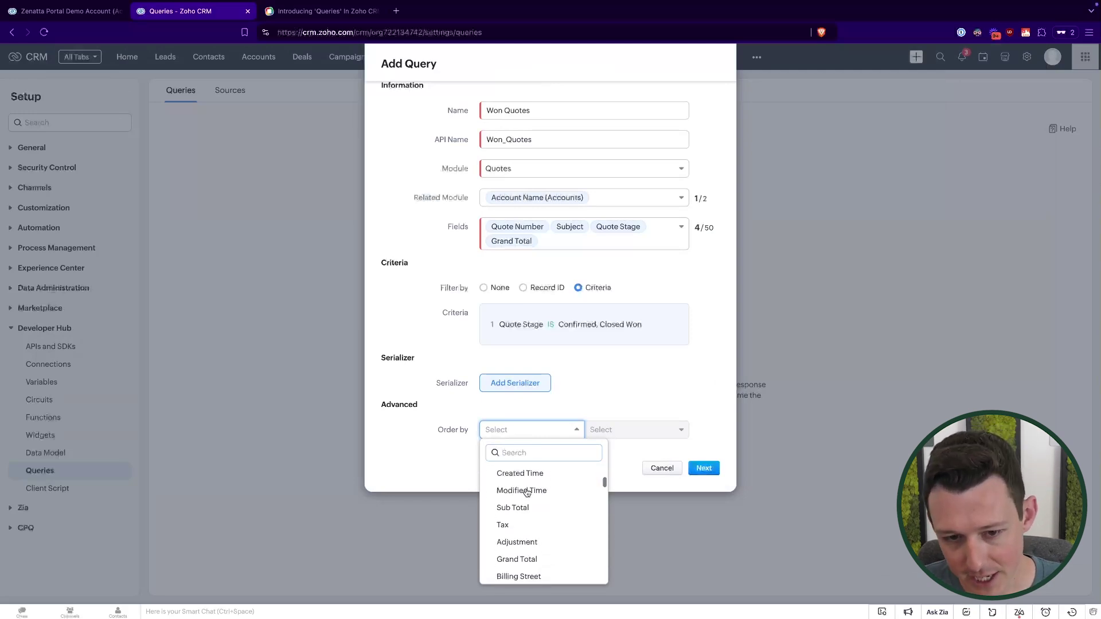
scroll(527, 493, down, 5)
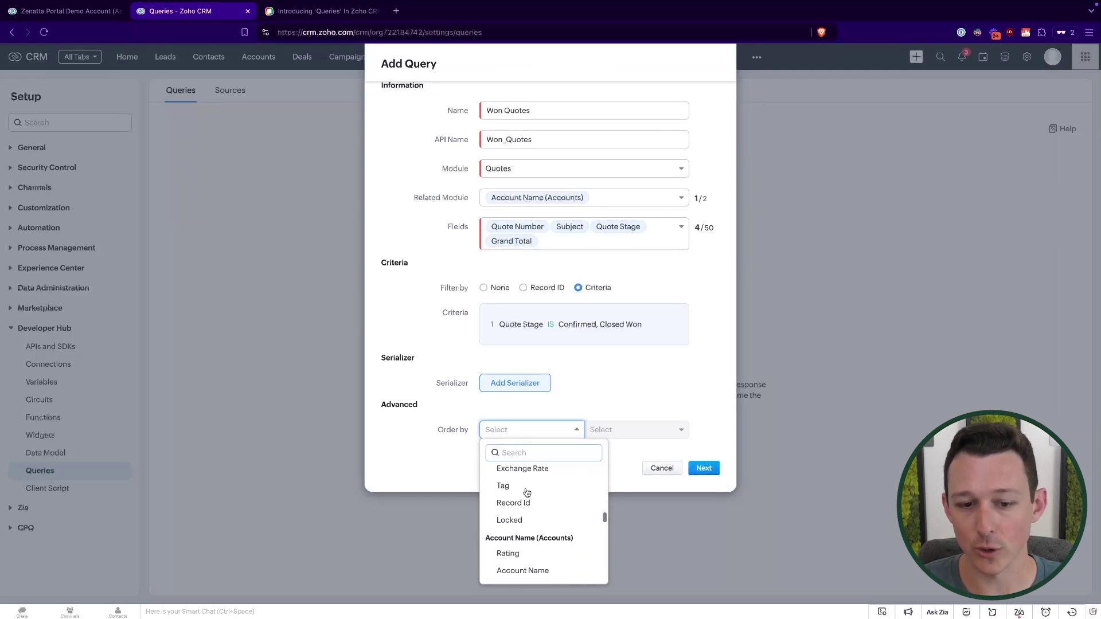
scroll(524, 490, up, 3)
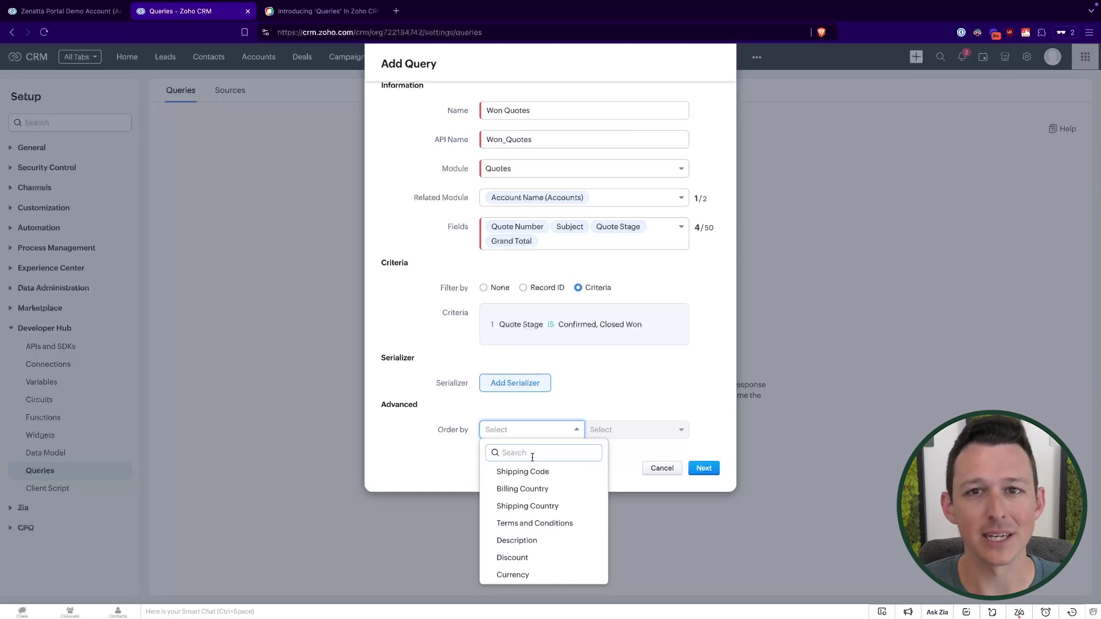
text(du)
key(BackSpace)
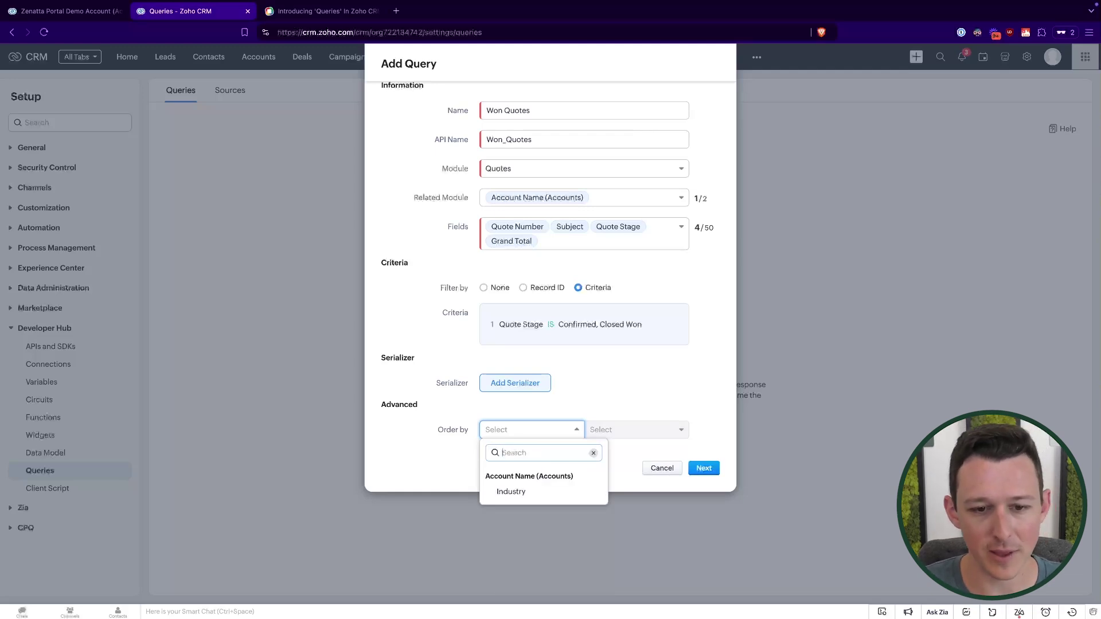
scroll(543, 516, down, 3)
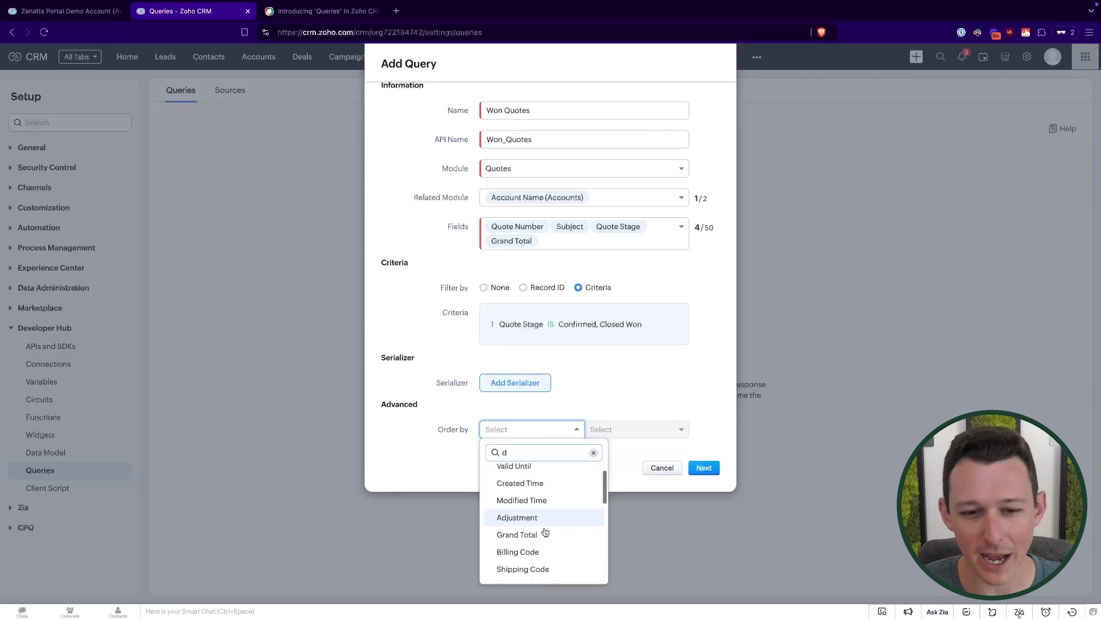
scroll(545, 532, down, 4)
scroll(544, 532, up, 6)
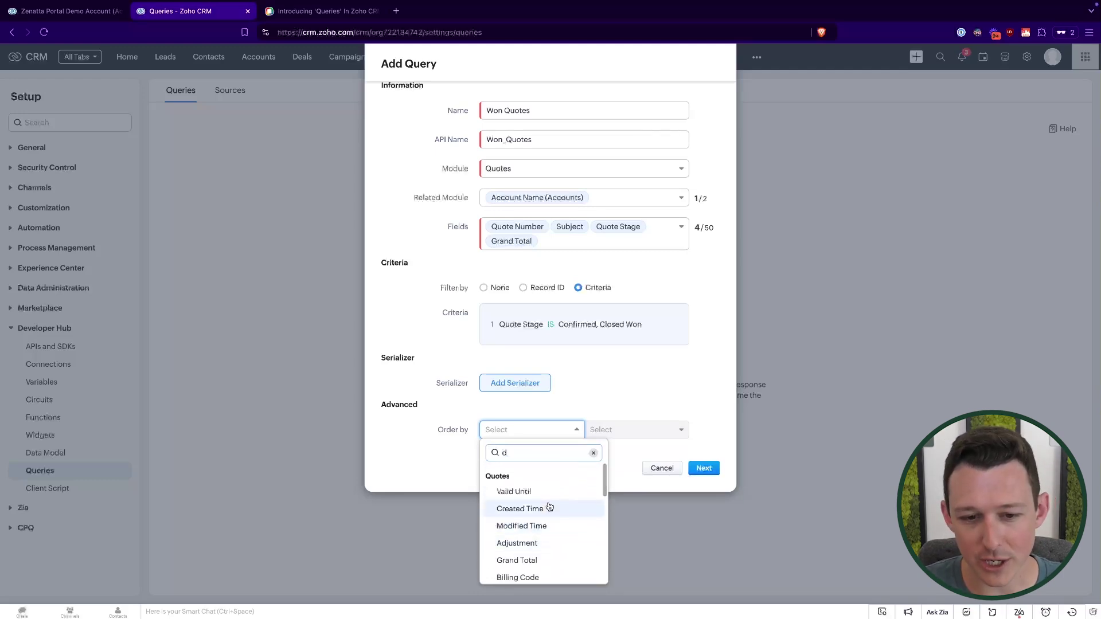
click(530, 509)
- Set the sort direction to Descending and run the query's test
click(659, 434)
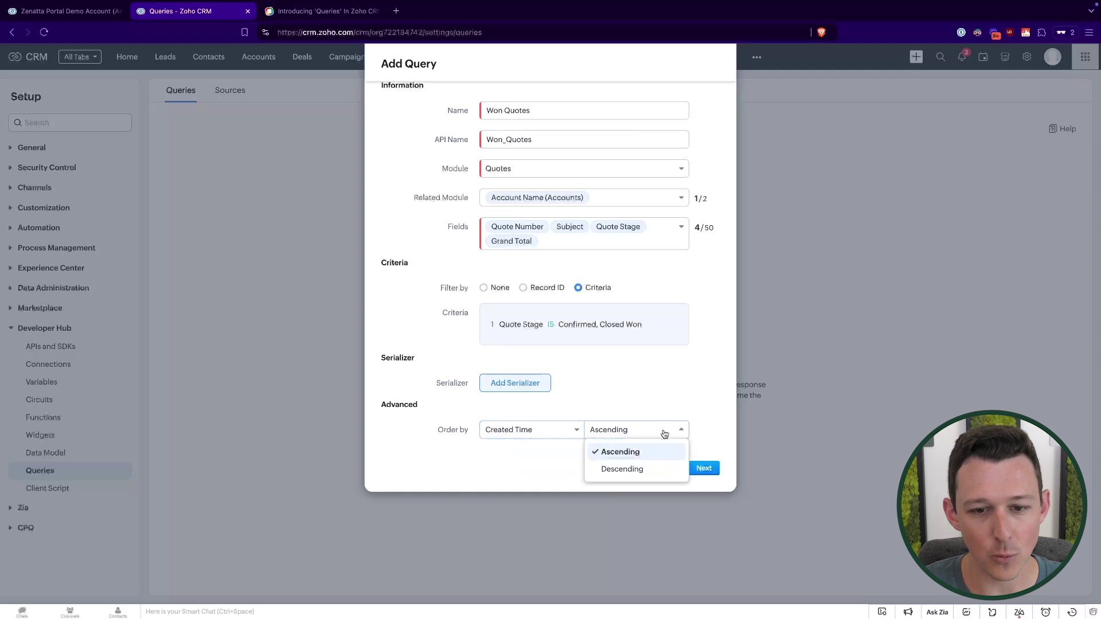
click(659, 398)
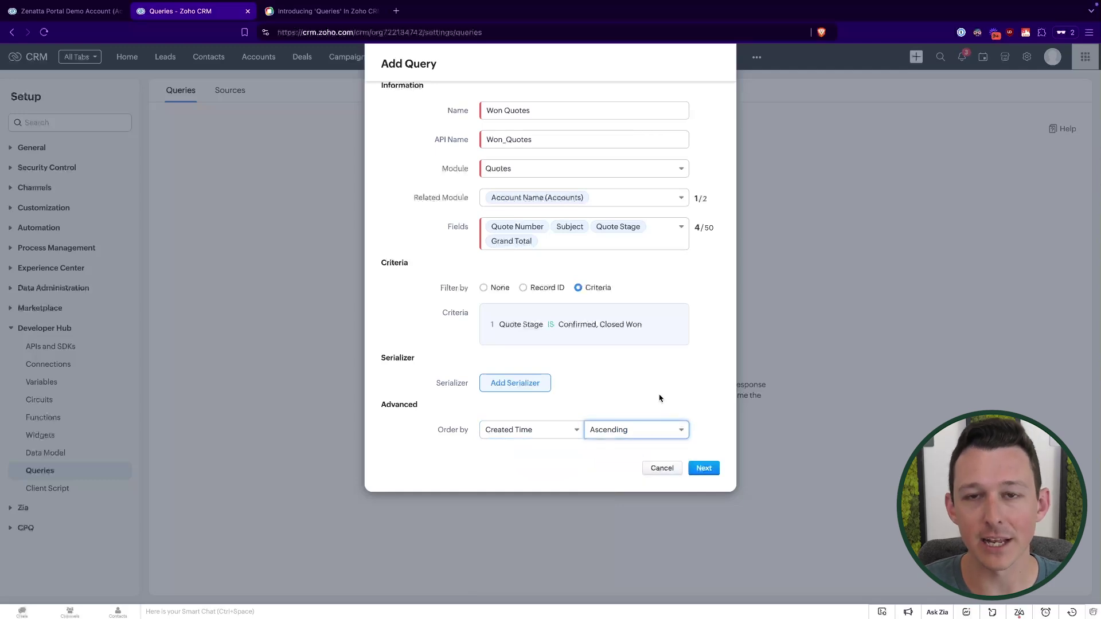
click(638, 437)
click(635, 469)
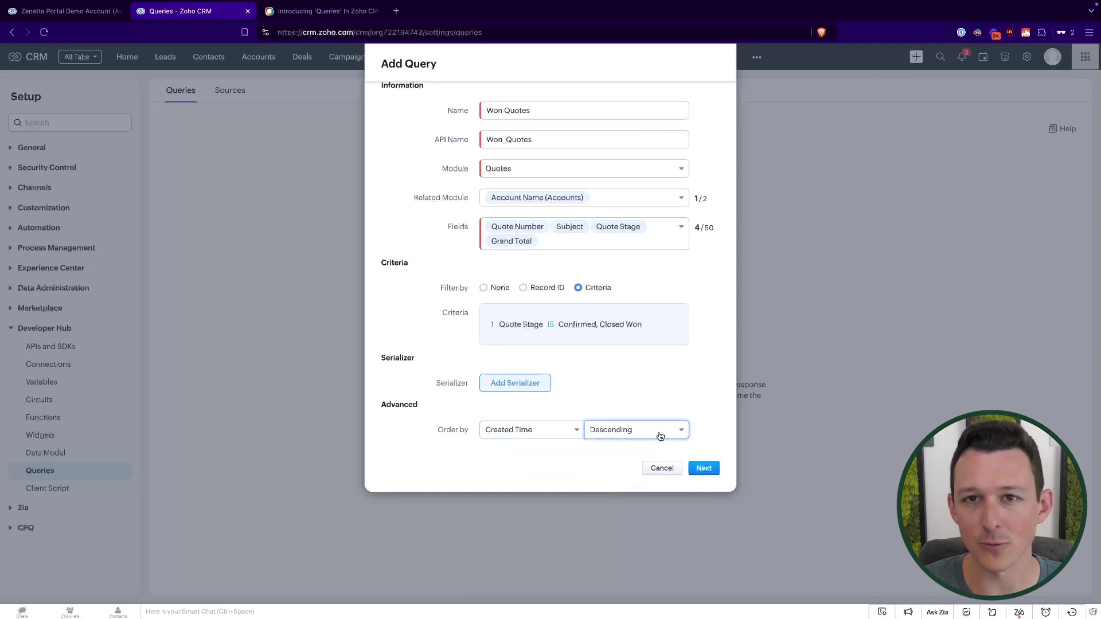
click(704, 469)
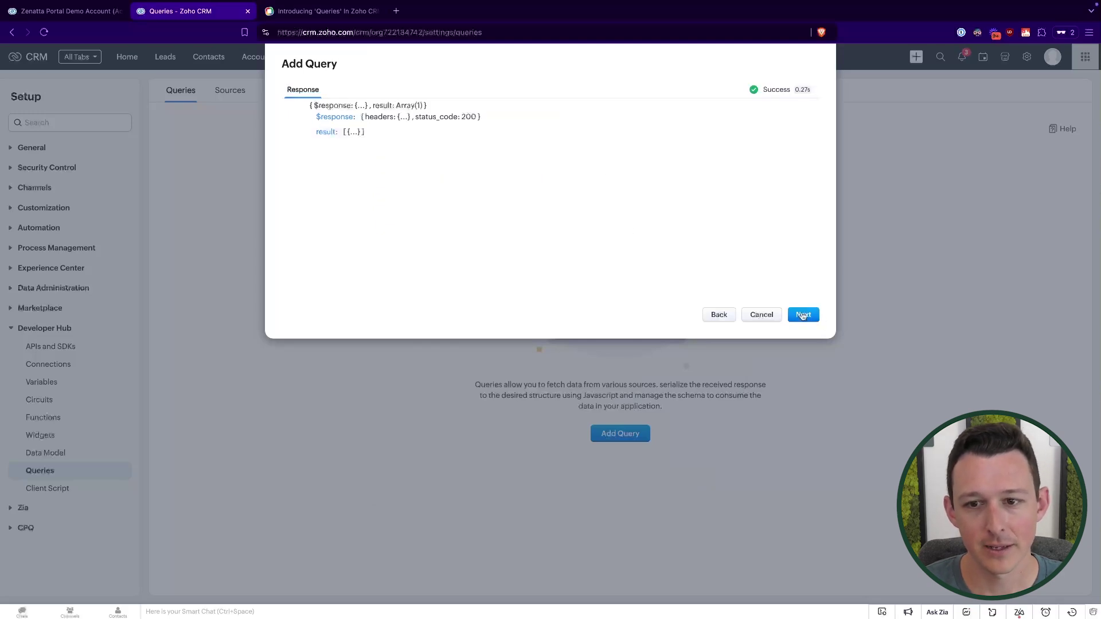
- Continue to the response field mapping and keep result[].Quote_Stage as Single Line
click(803, 320)
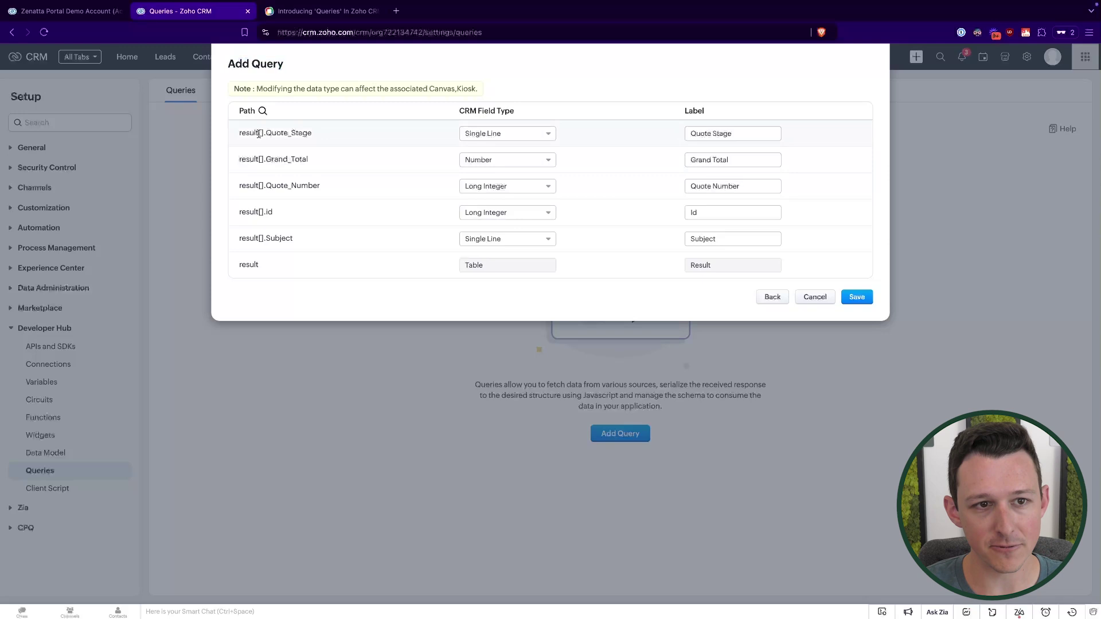
drag(240, 133, 329, 136)
click(318, 137)
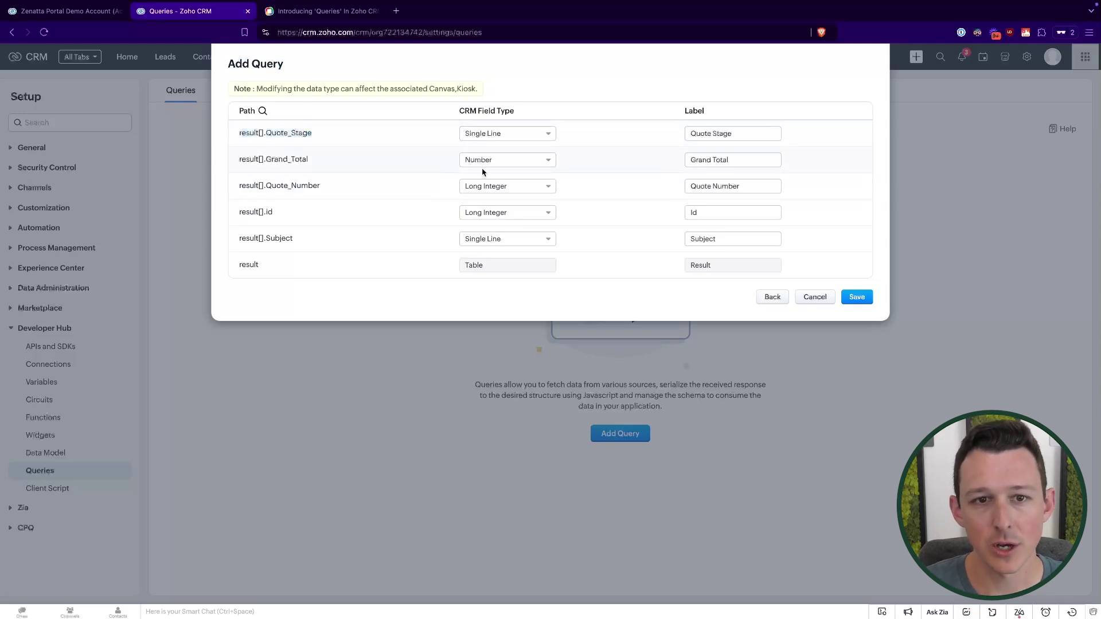
drag(458, 115, 530, 115)
click(529, 115)
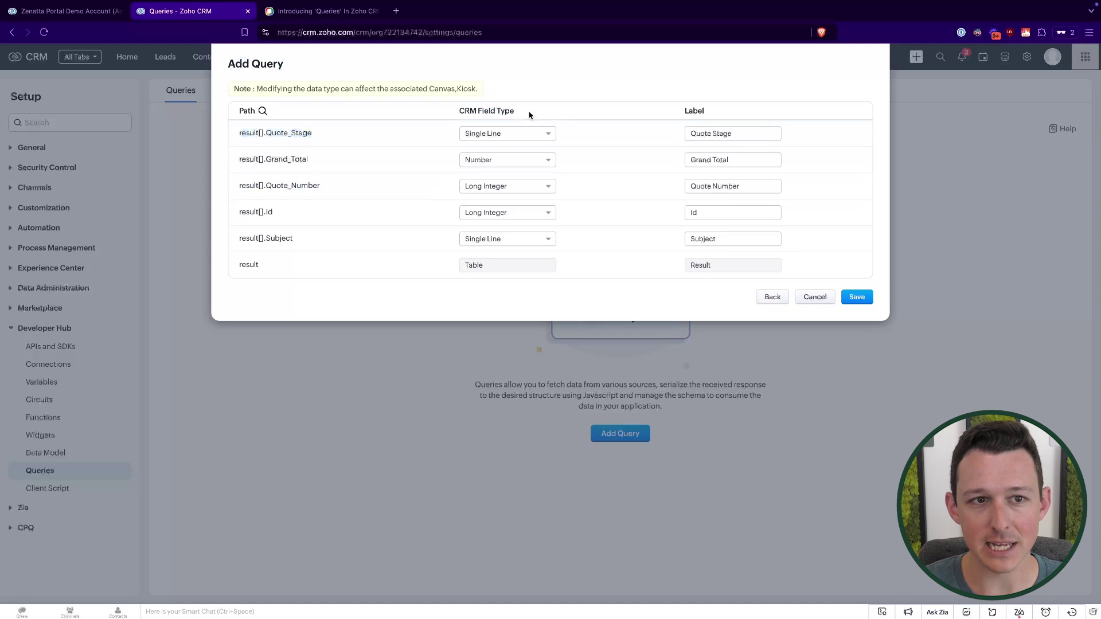
click(516, 137)
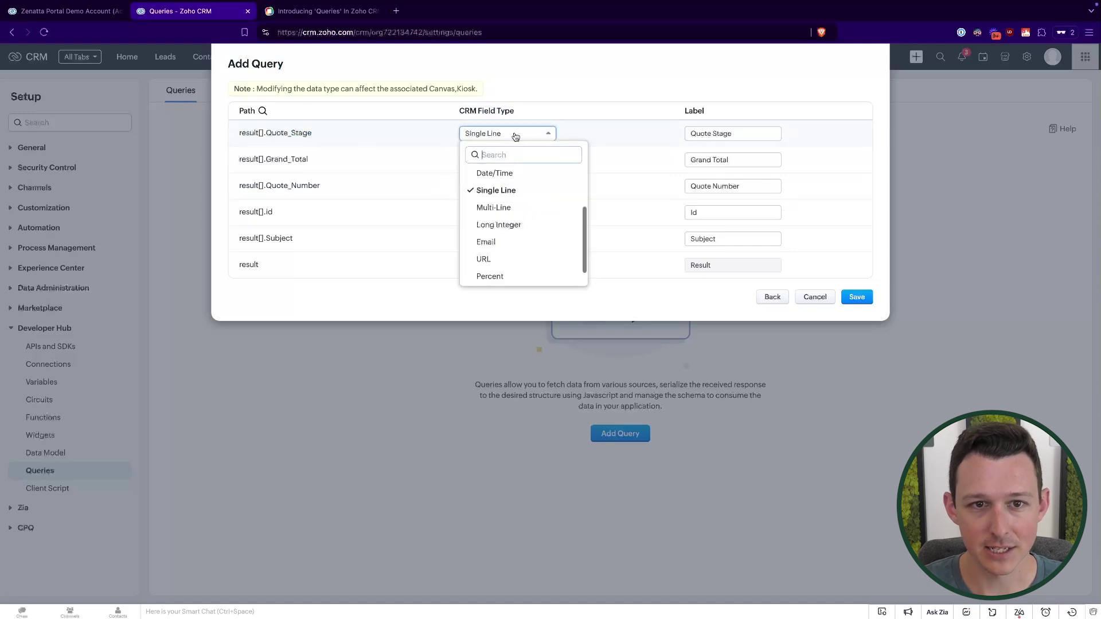
click(540, 103)
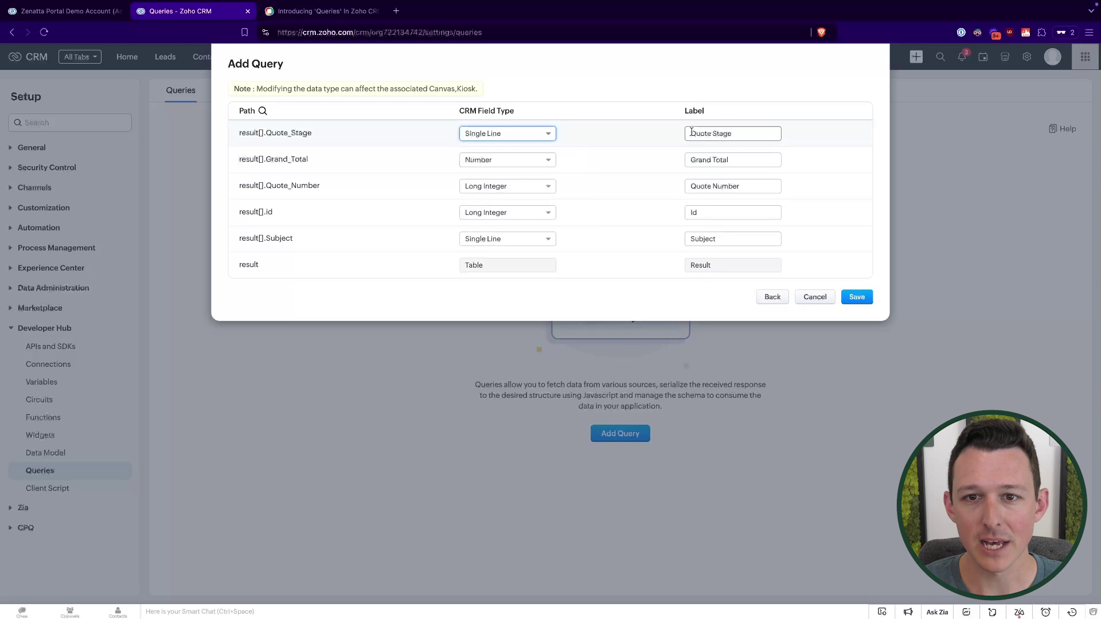
triple_click(743, 132)
click(746, 102)
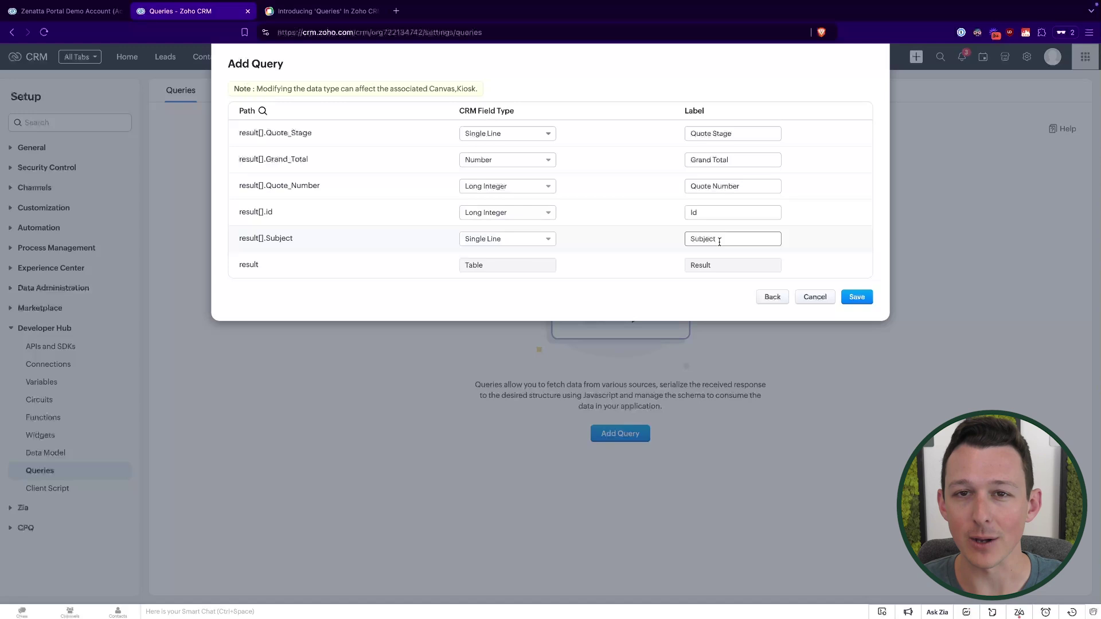
- Leave Grand_Total's CRM field type as Number
click(550, 161)
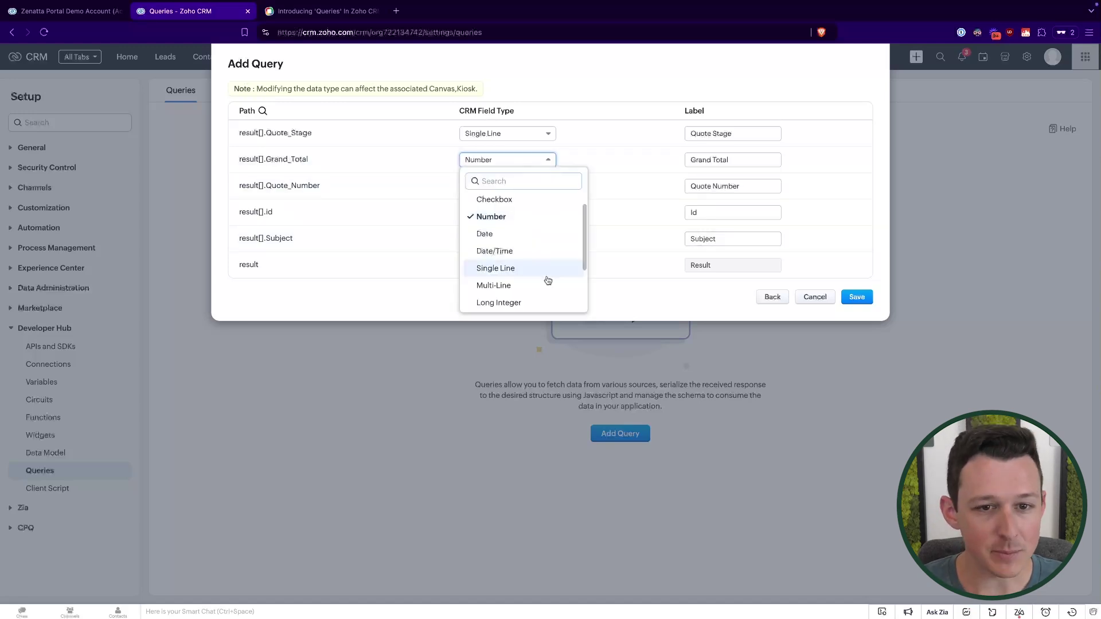
scroll(547, 280, down, 3)
scroll(546, 280, up, 3)
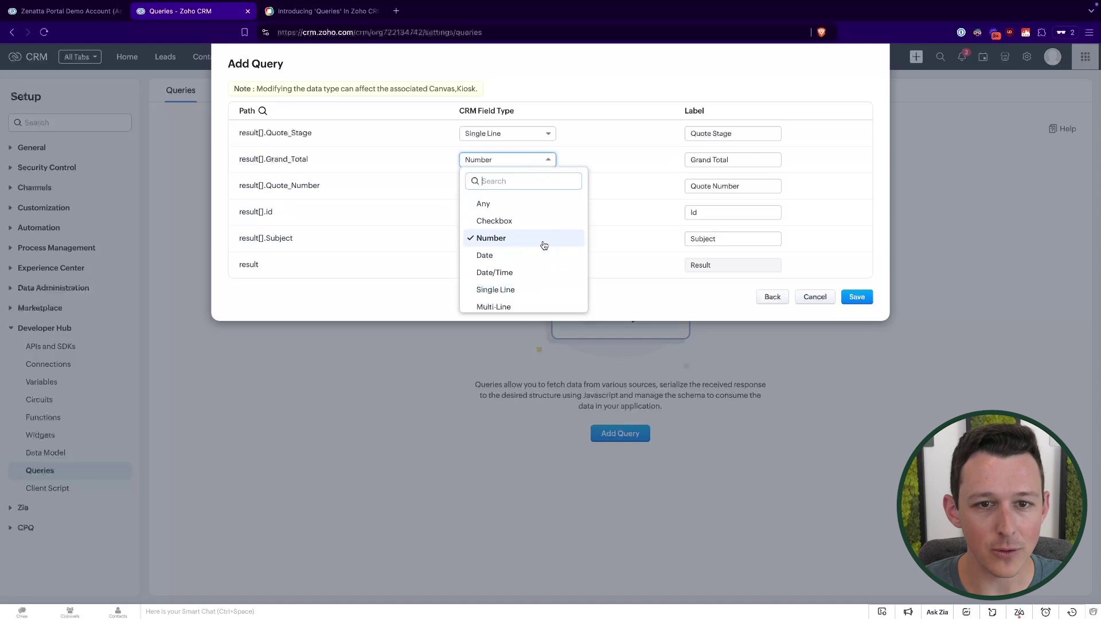
scroll(543, 246, down, 3)
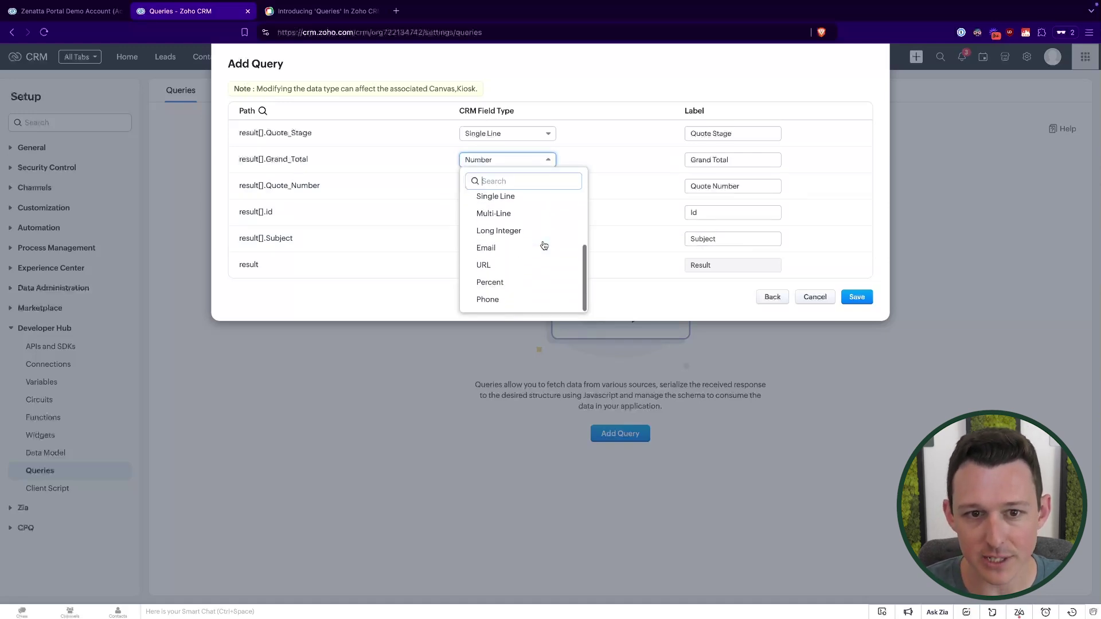
scroll(546, 223, up, 3)
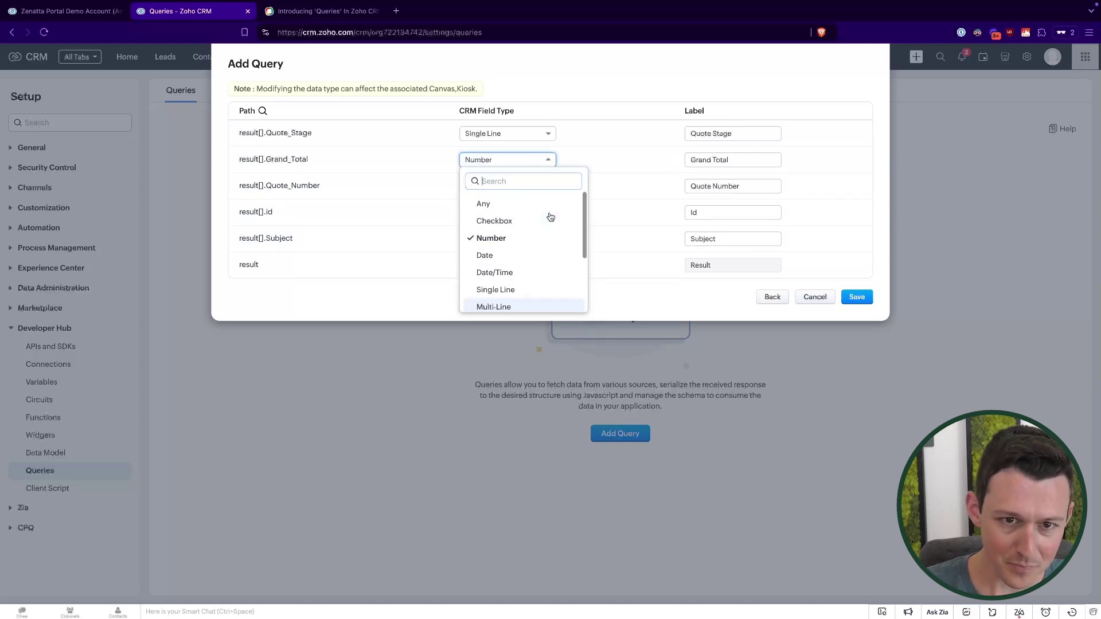
click(650, 159)
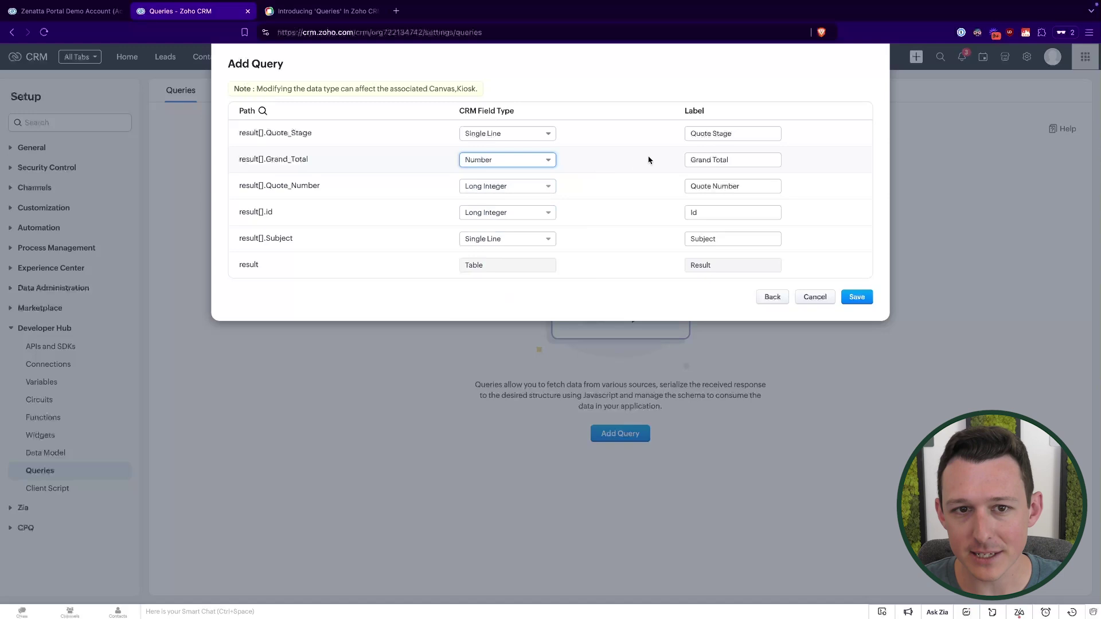
- Make Quote_Number and Subject Single Line fields and save the Won Quotes query
click(531, 193)
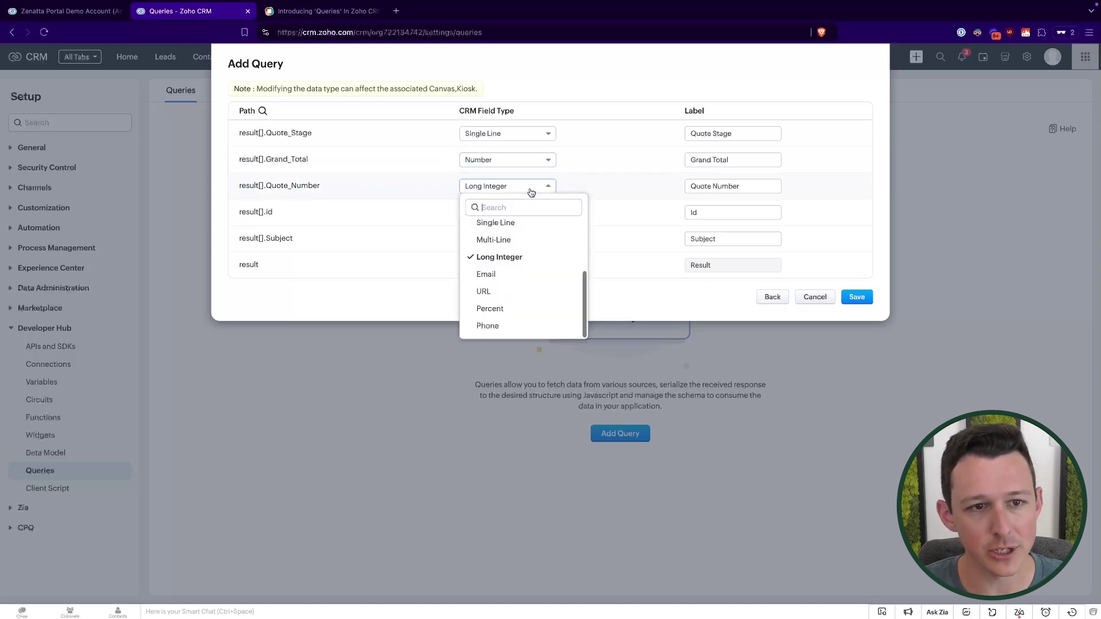
click(508, 233)
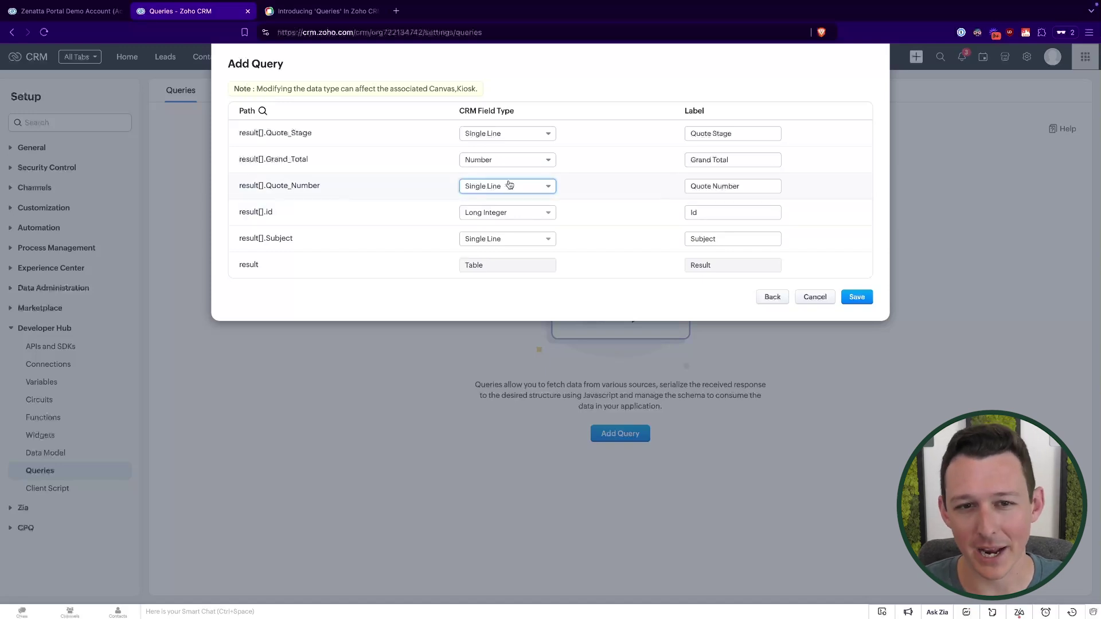
click(504, 239)
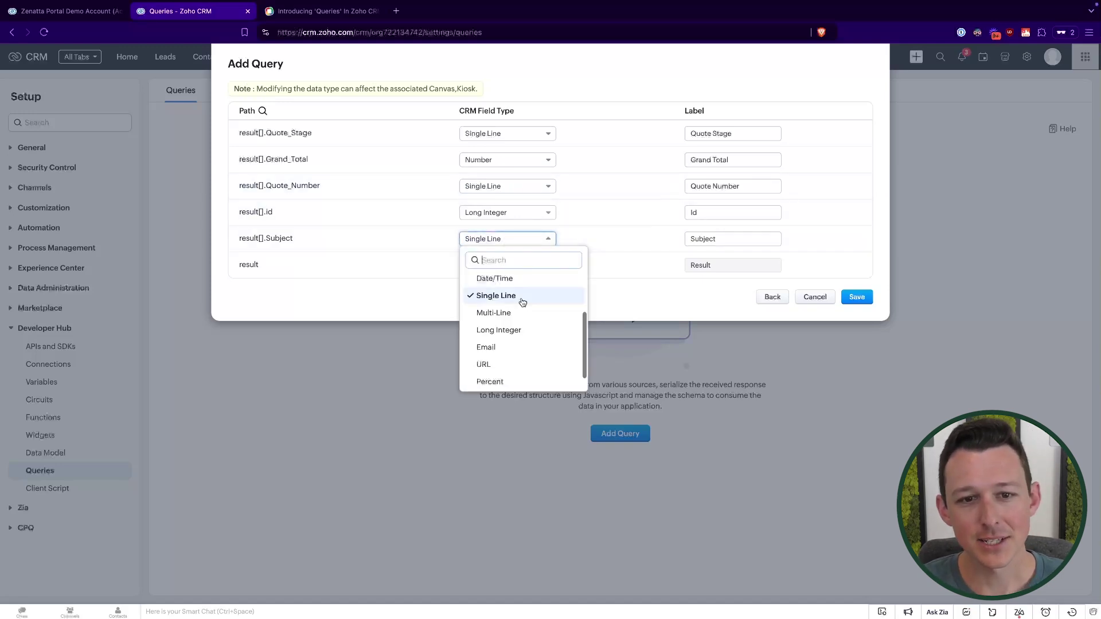
click(522, 302)
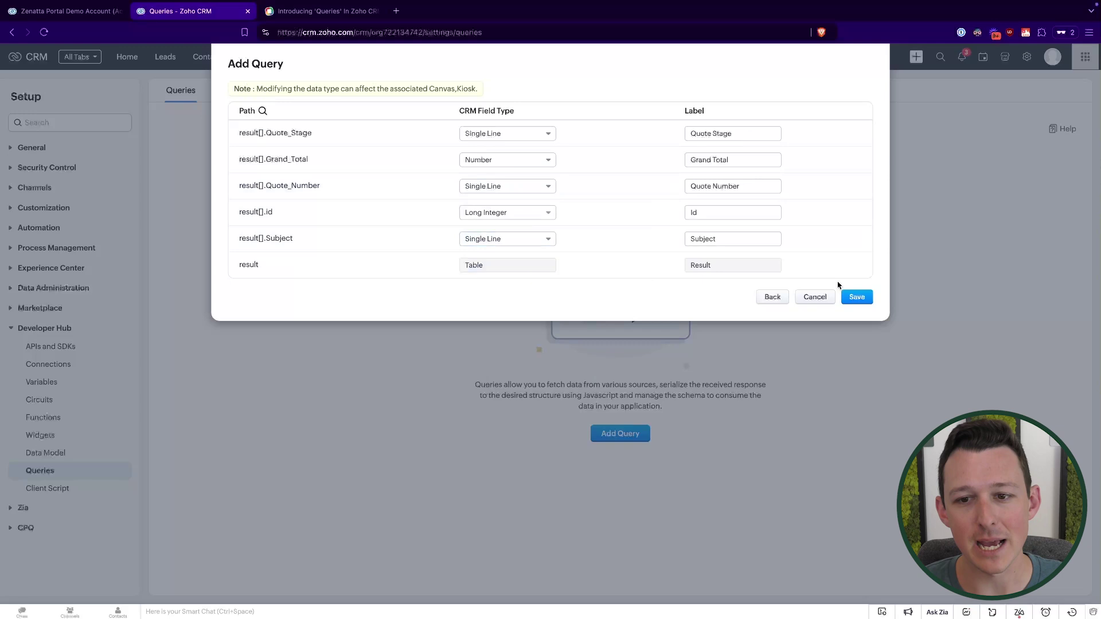
click(854, 297)
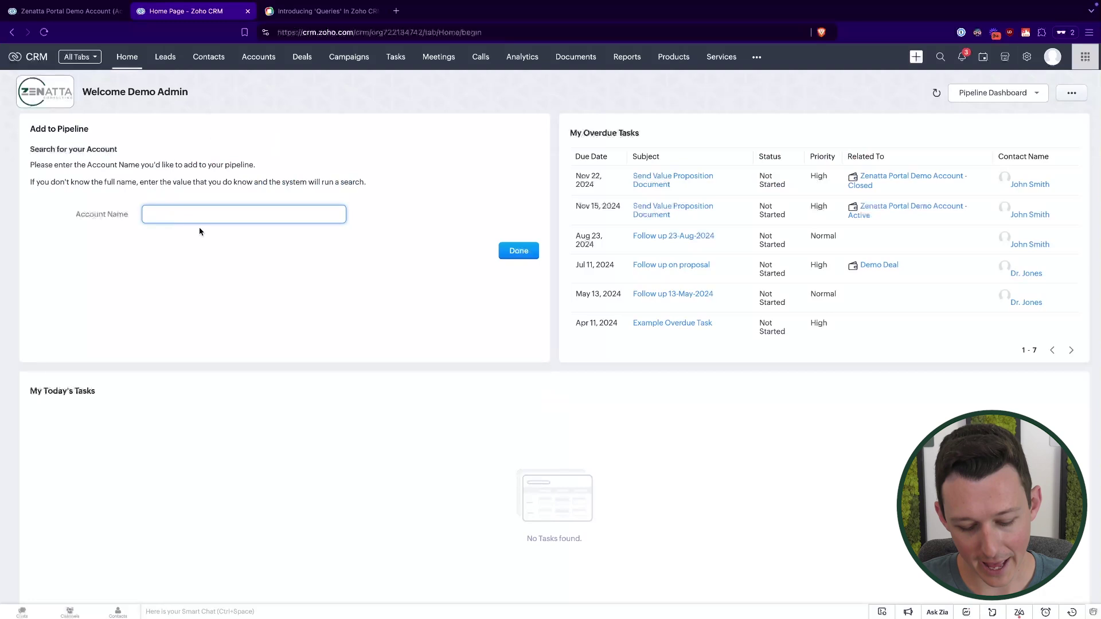
- Look up the Zenatta account, leave it unselected, and return to the Setup overview
text(Zeanat)
key(BackSpace)
key(BackSpace)
key(BackSpace)
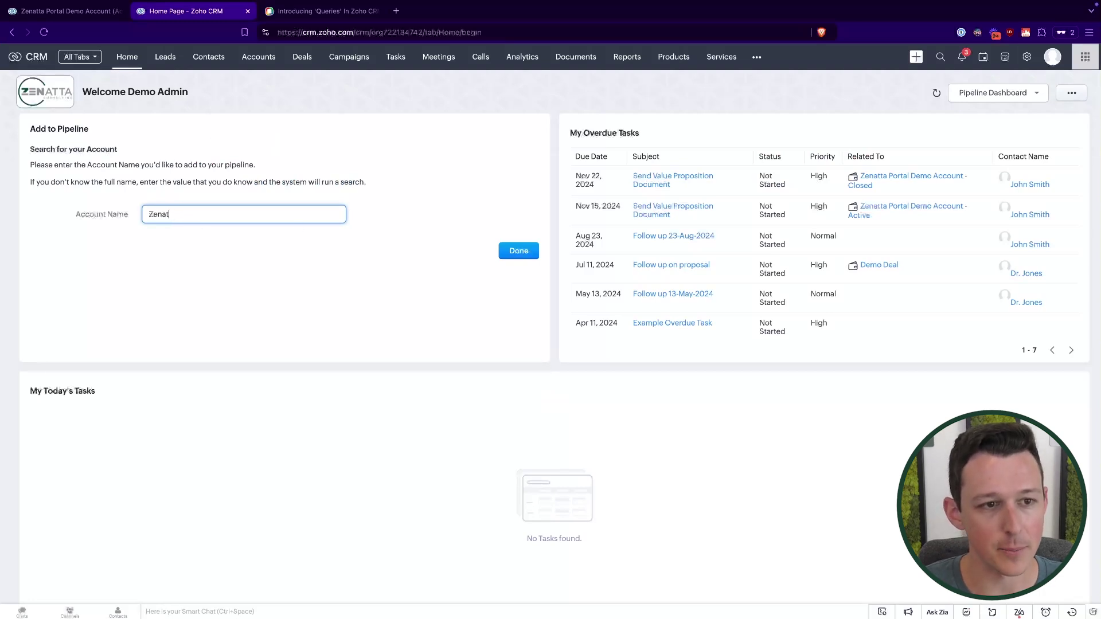
text(ta)
click(518, 250)
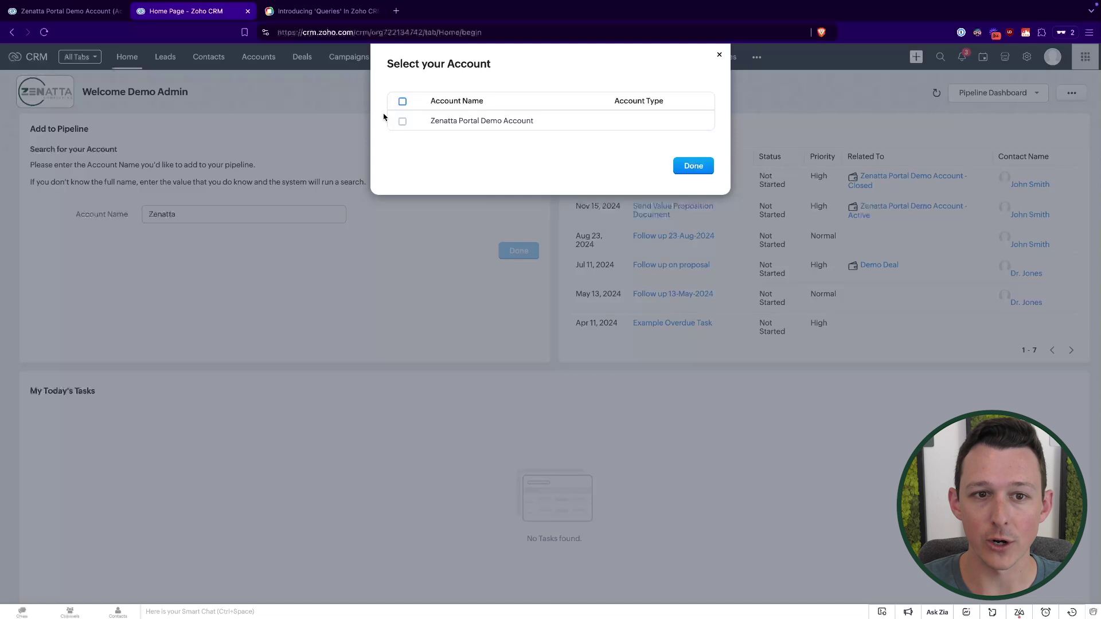
click(403, 122)
click(403, 123)
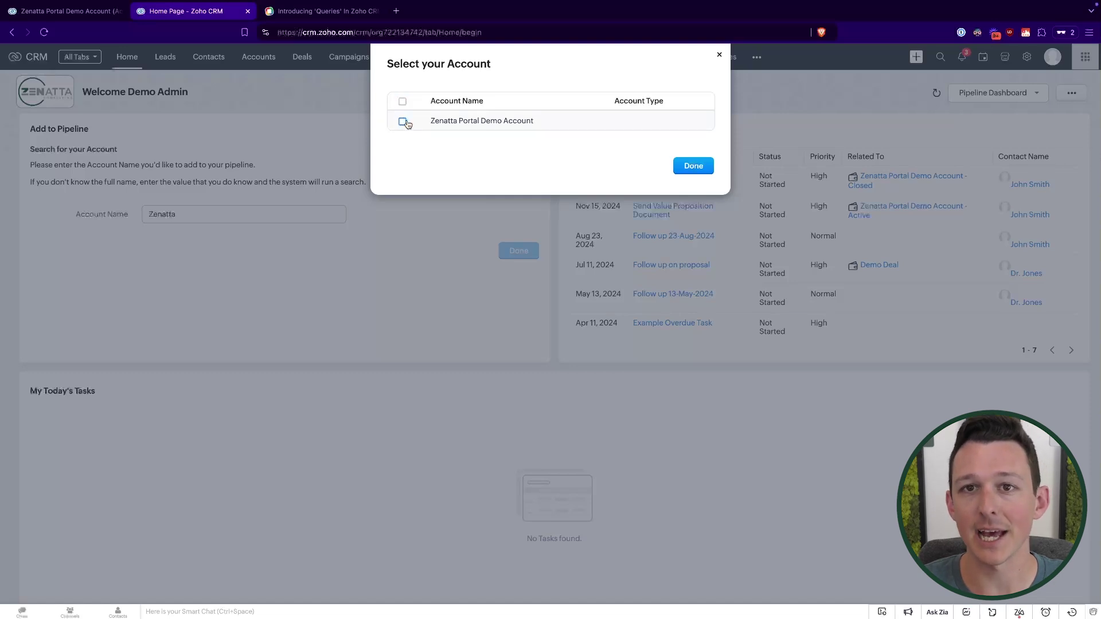
click(719, 54)
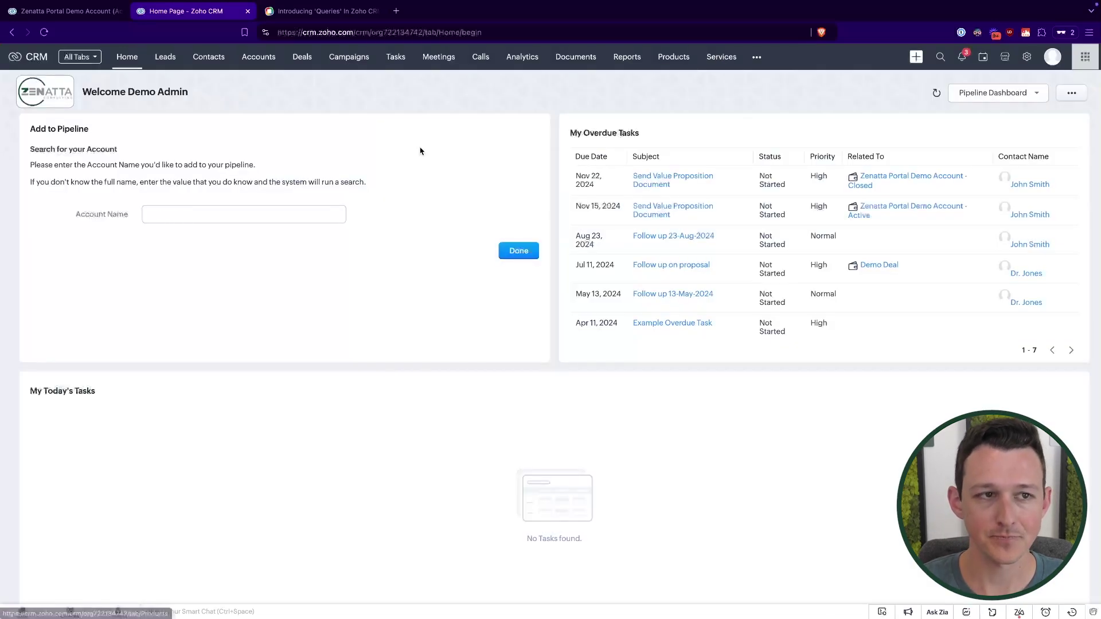
click(1026, 56)
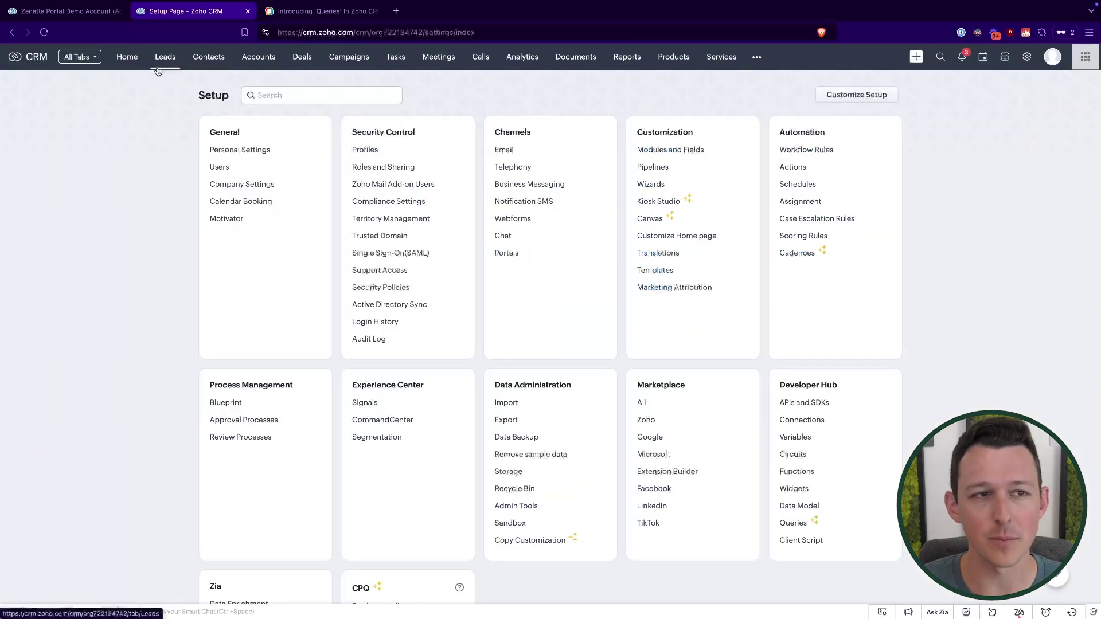
- Glance over the Zenatta Portal Demo Account page, then close the Queries help article
click(51, 10)
scroll(327, 221, down, 7)
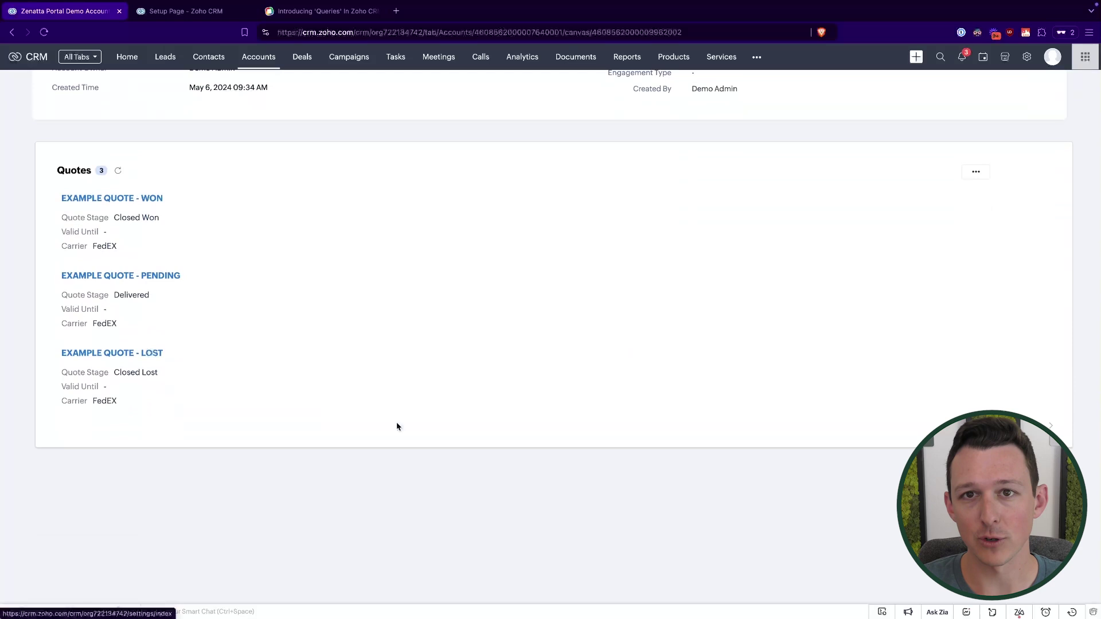
scroll(412, 440, down, 2)
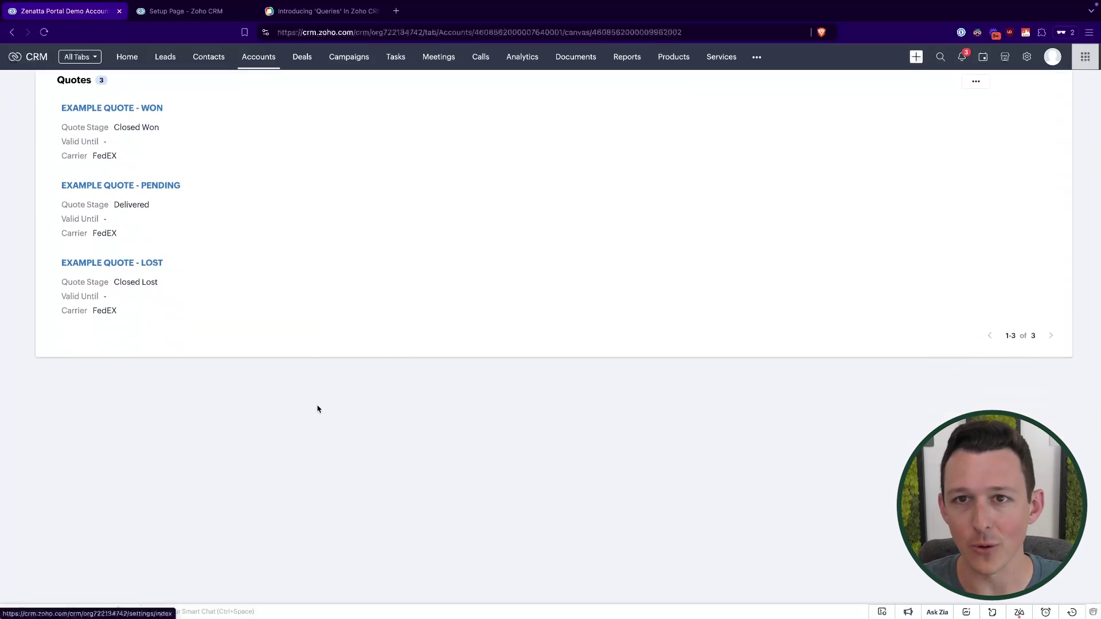
click(212, 13)
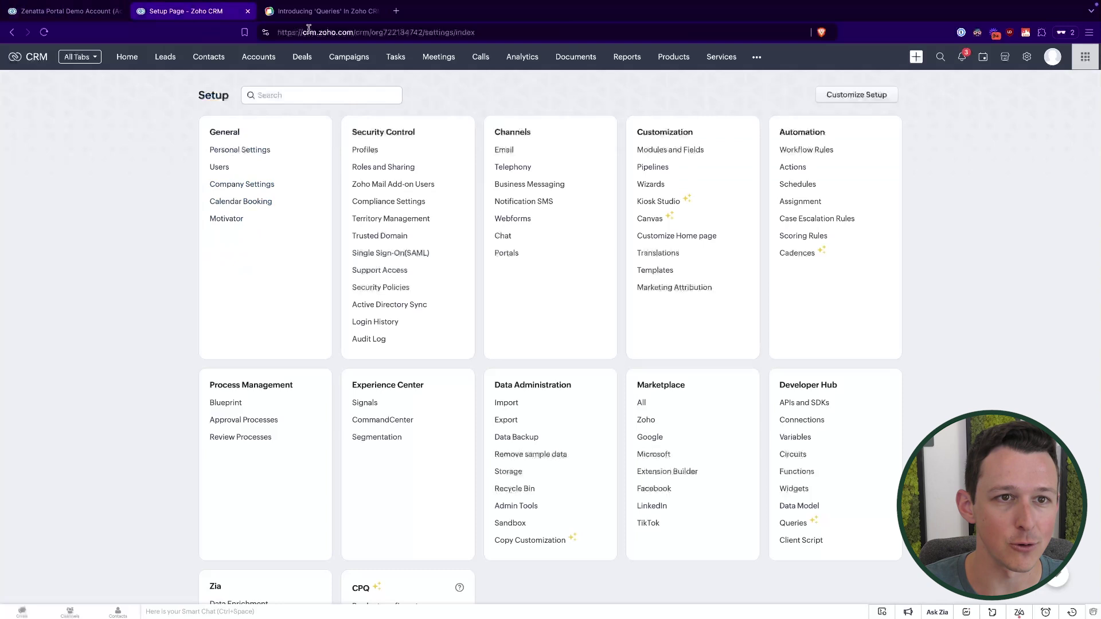
click(377, 11)
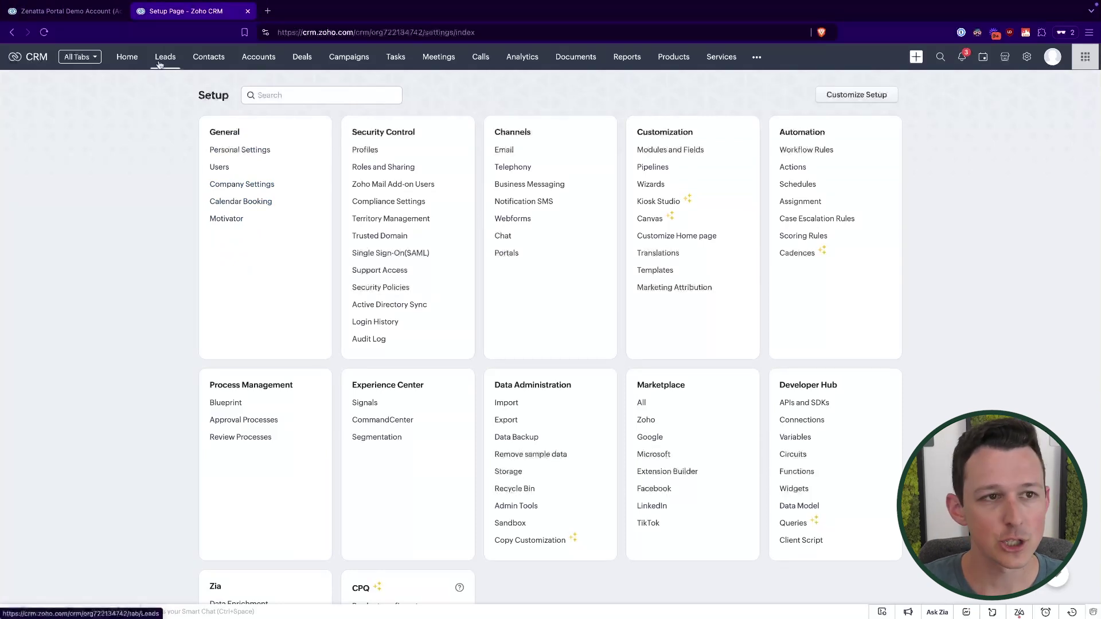
- Search Setup for 'canvas' and edit the Accounts Standard detail-view canvas
scroll(740, 321, down, 1)
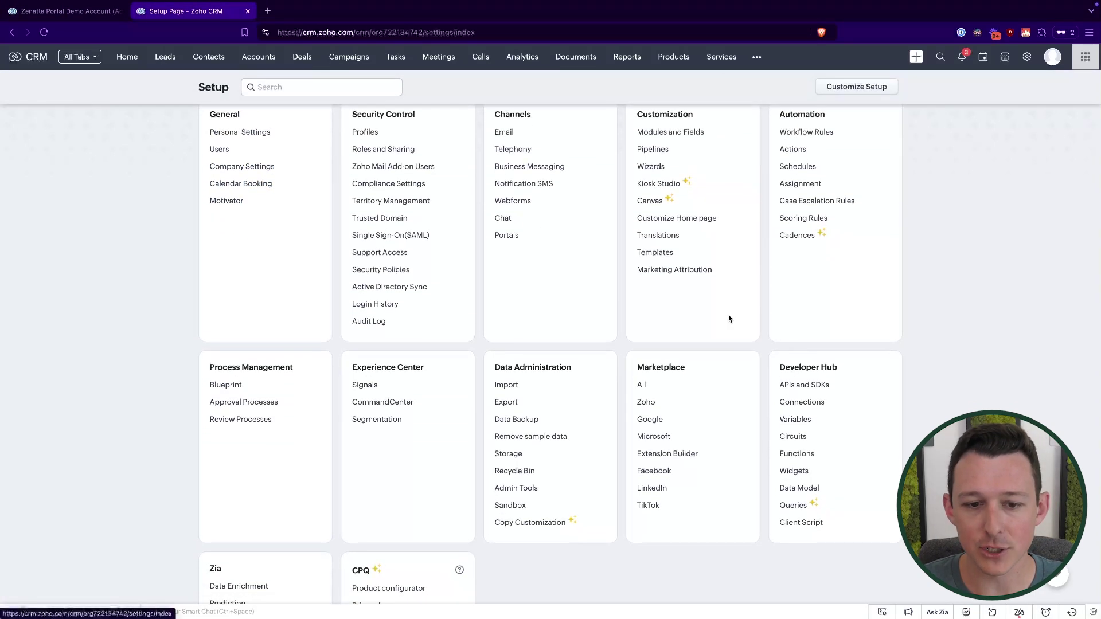
click(329, 89)
text(canvas)
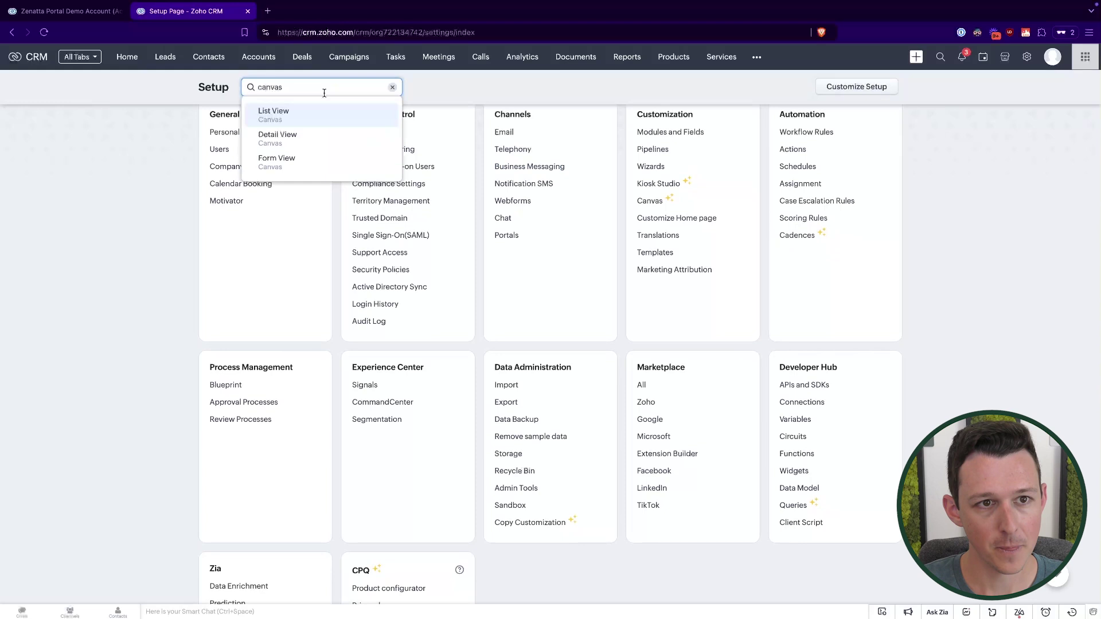
click(295, 139)
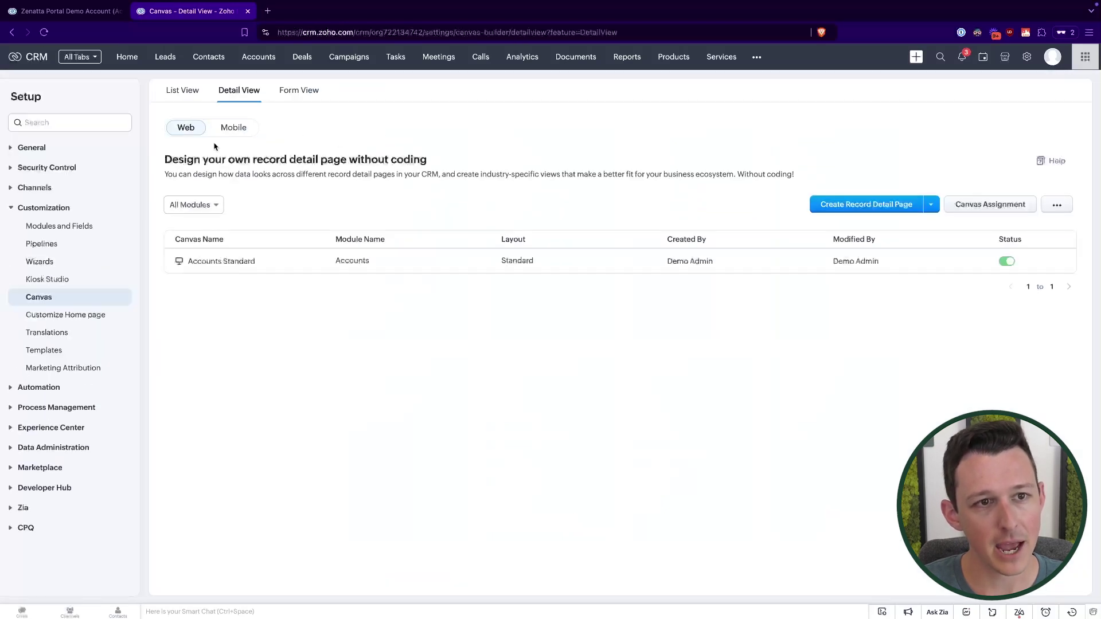
click(267, 261)
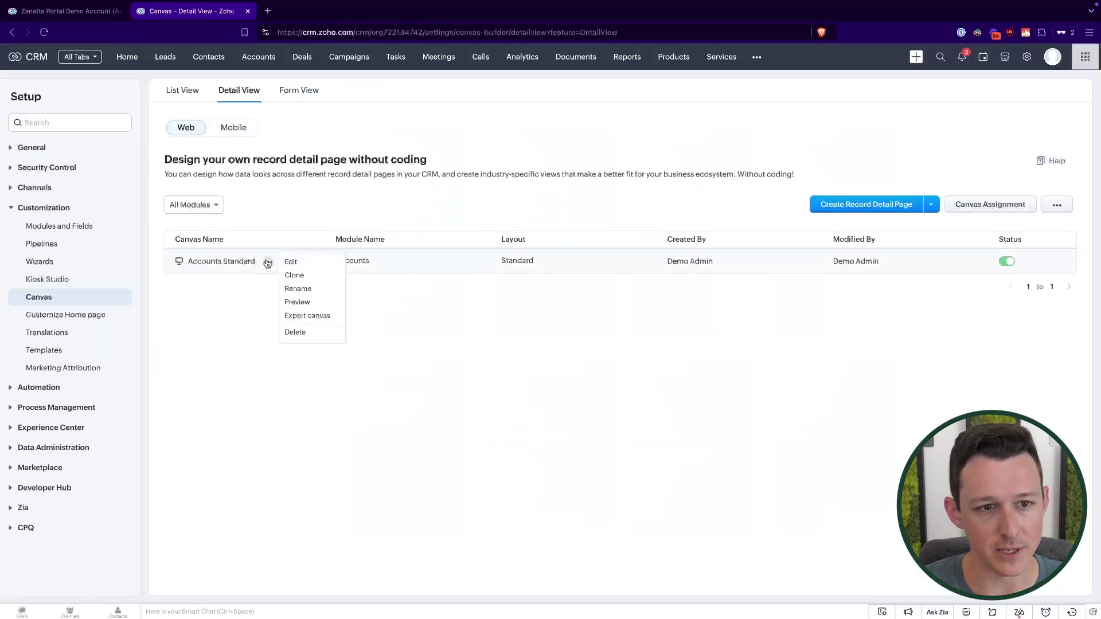
click(289, 261)
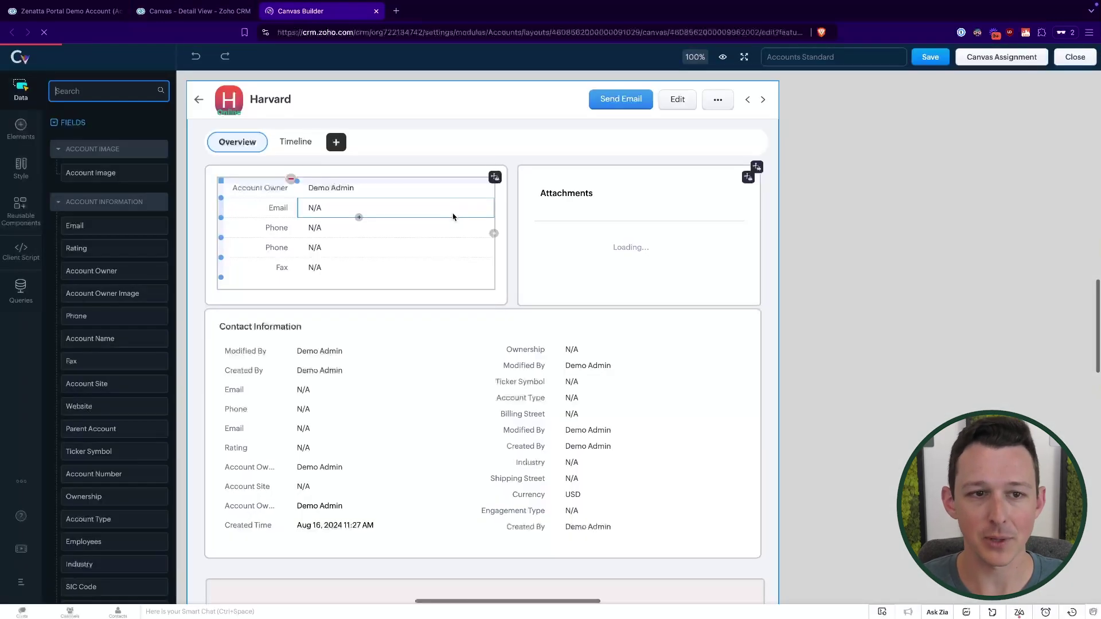
- Scroll the Accounts canvas down to the Quotes section and show the Queries panel
scroll(452, 217, down, 10)
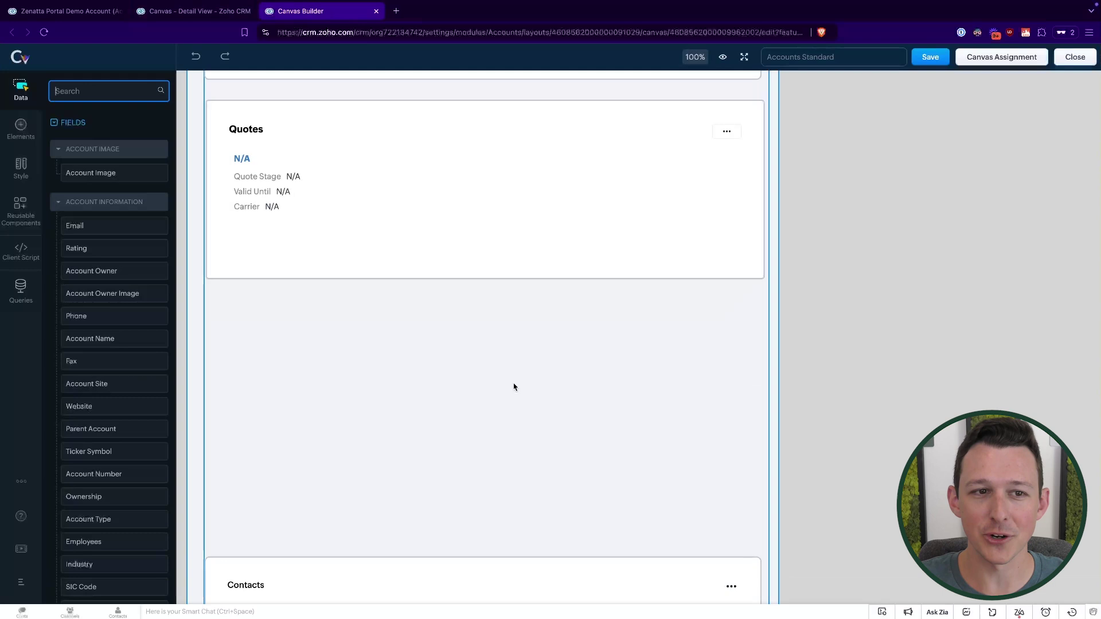
scroll(514, 385, up, 10)
scroll(514, 385, down, 5)
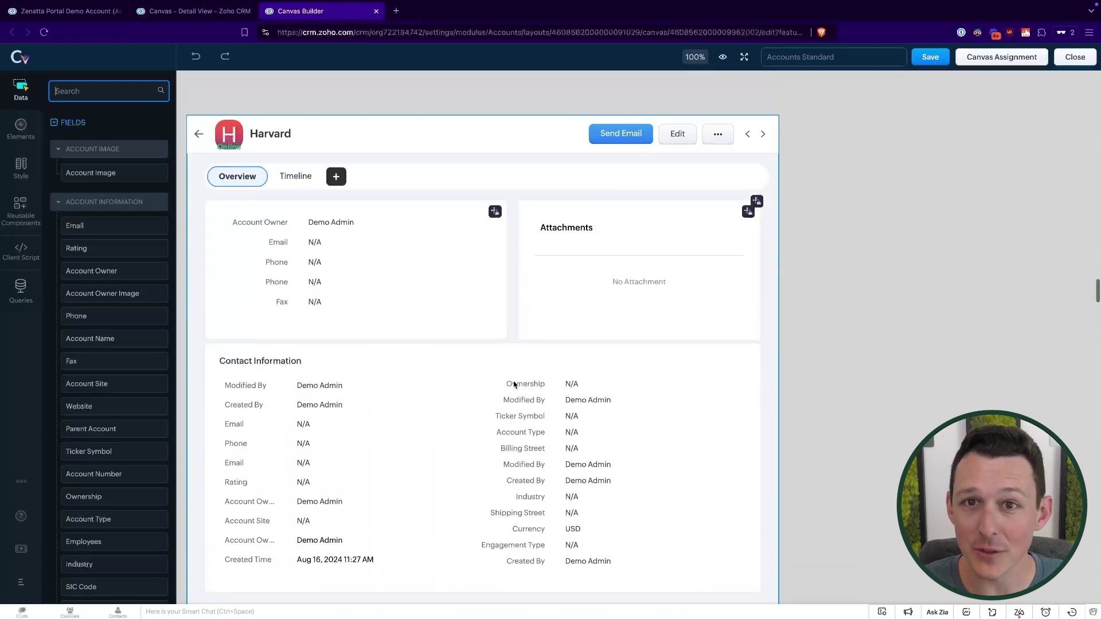
scroll(513, 382, down, 3)
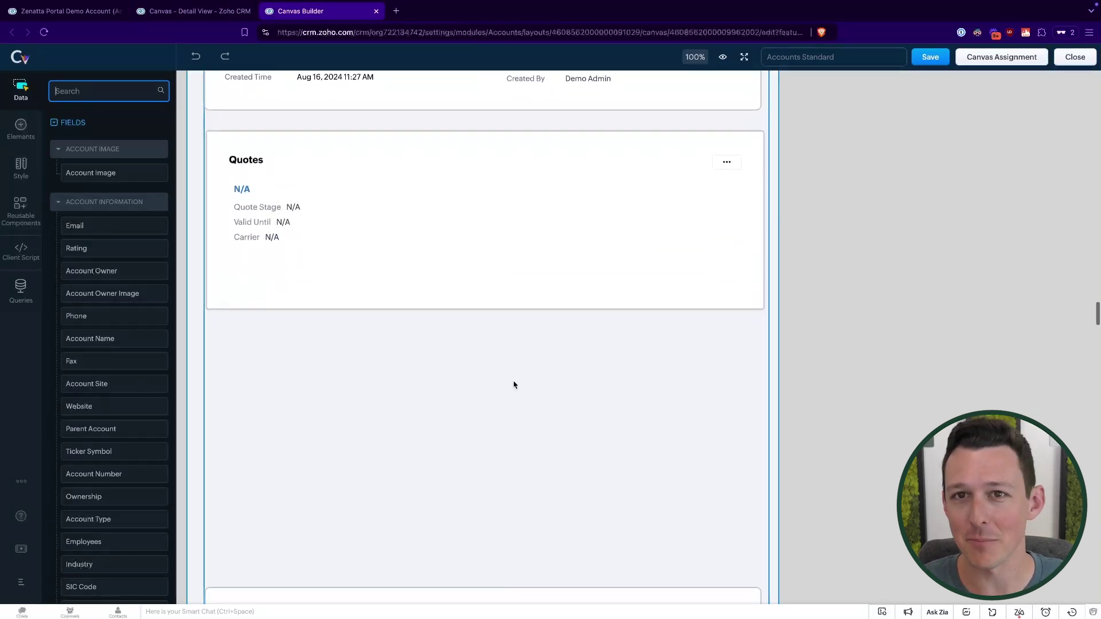
scroll(514, 384, down, 1)
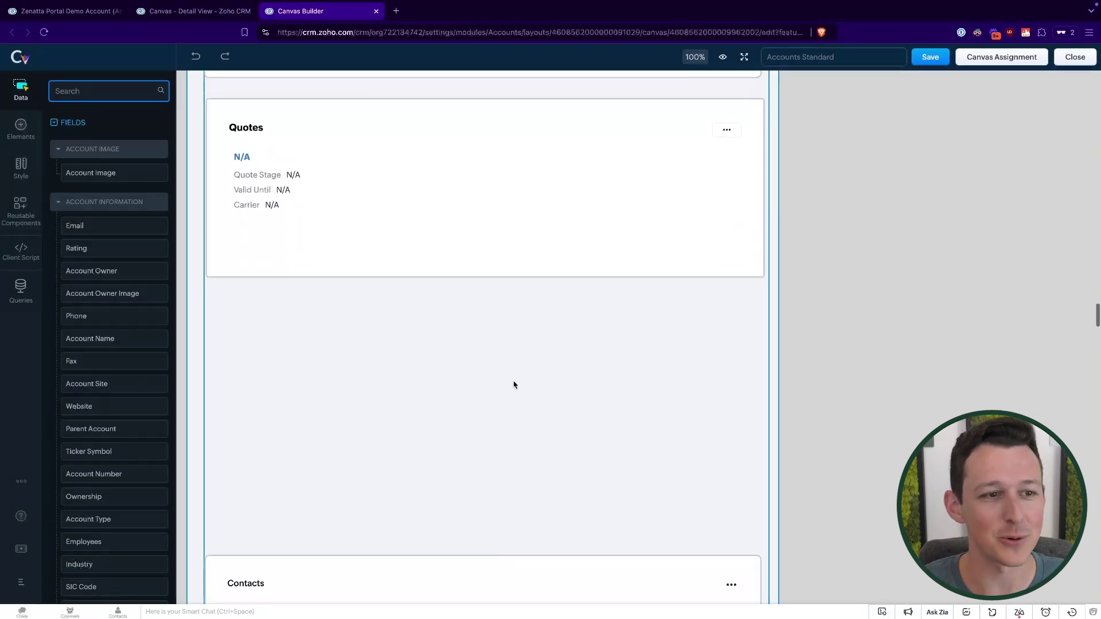
click(22, 293)
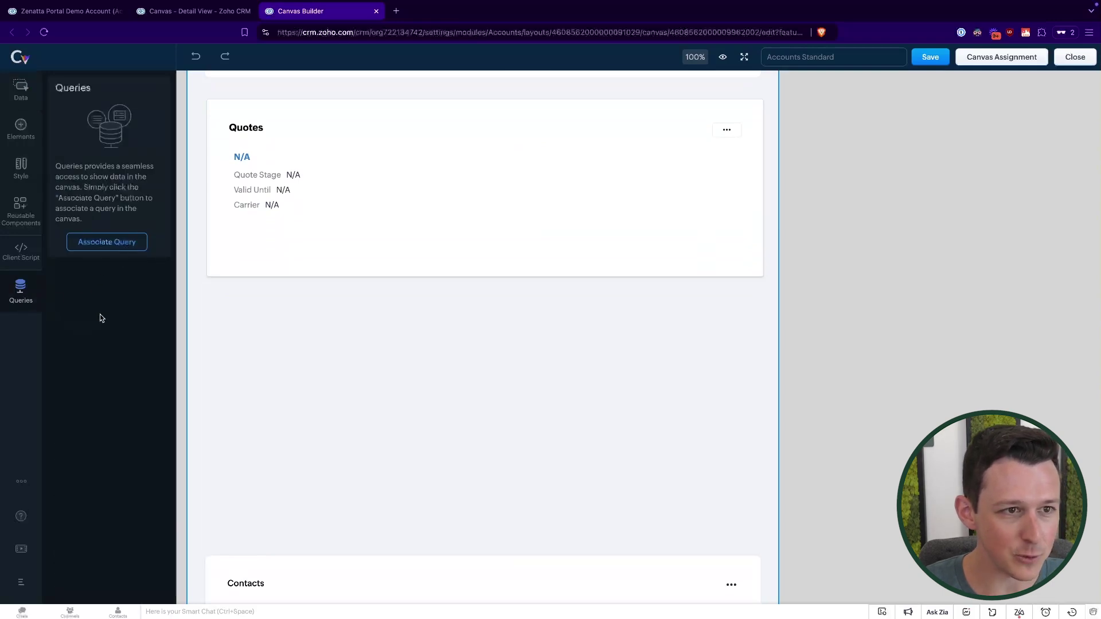
- Start a query association named 'Closed Won Quotes' using CRM/Modules and the Won Quotes query
click(102, 243)
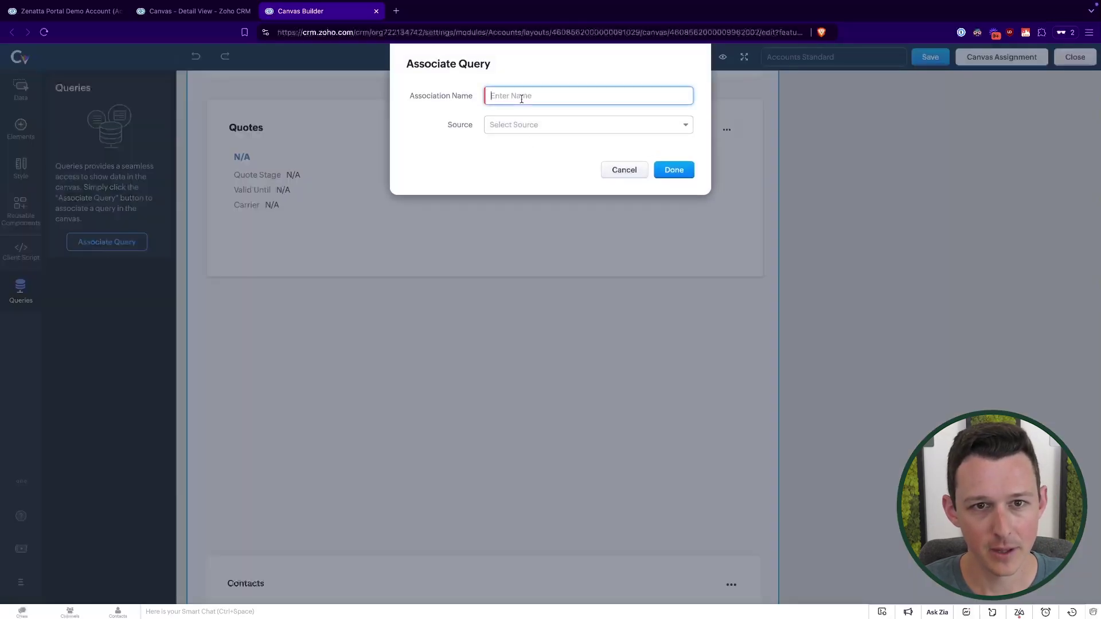
text(Acc)
key(BackSpace)
key(BackSpace)
key(BackSpace)
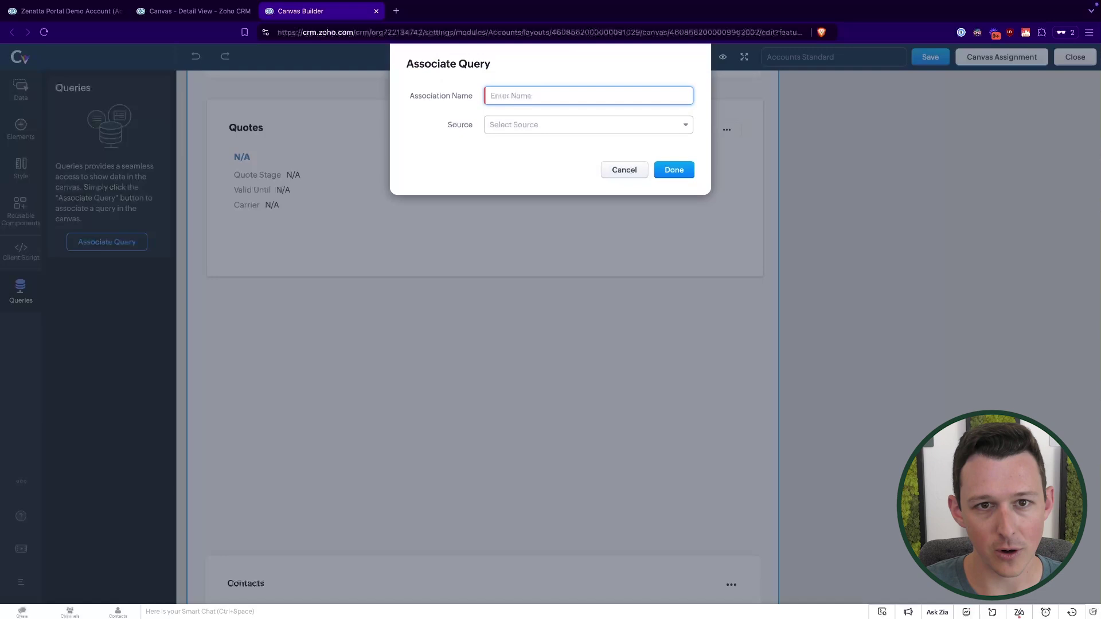
text(Closed Won Quotes)
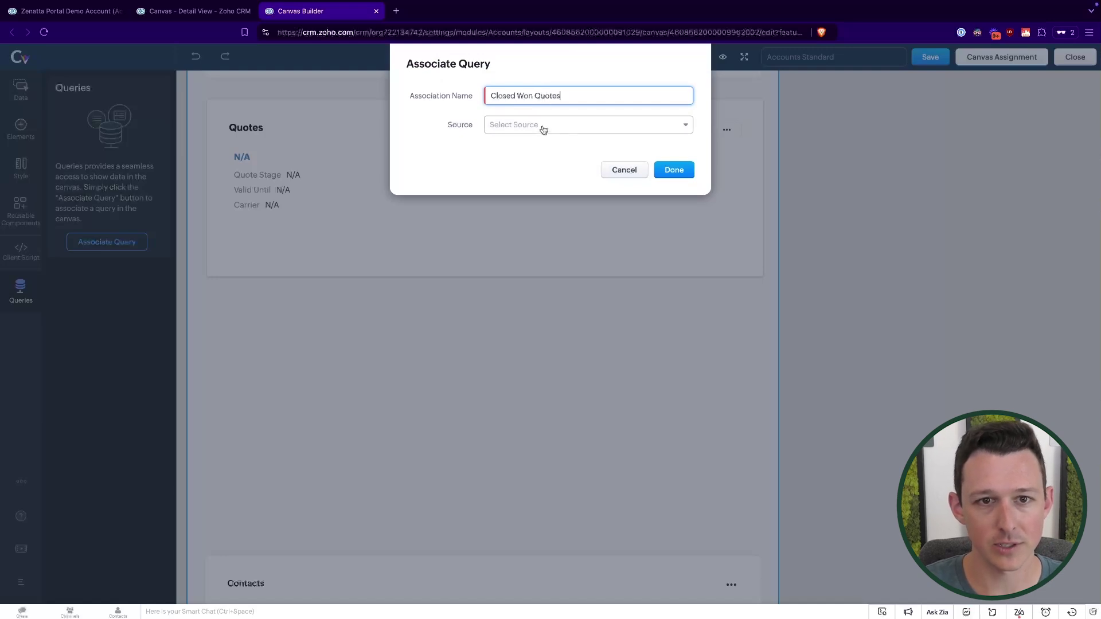
click(543, 128)
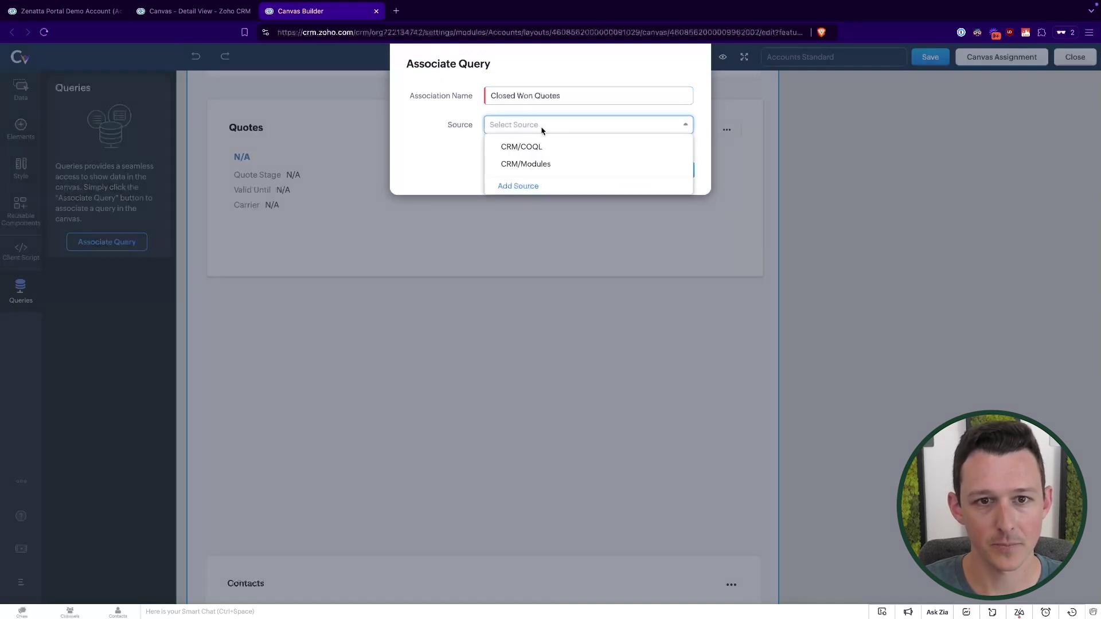
click(539, 165)
click(546, 155)
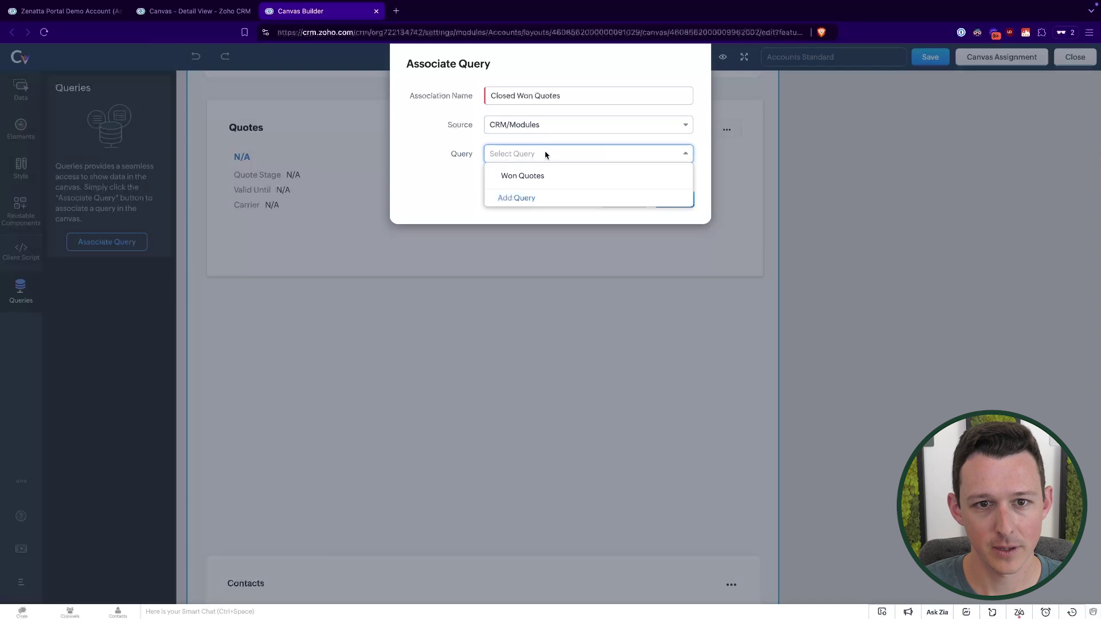
click(540, 176)
- Check CRM/COQL for queries, revert to CRM/Modules with Won Quotes, and confirm the association
click(562, 125)
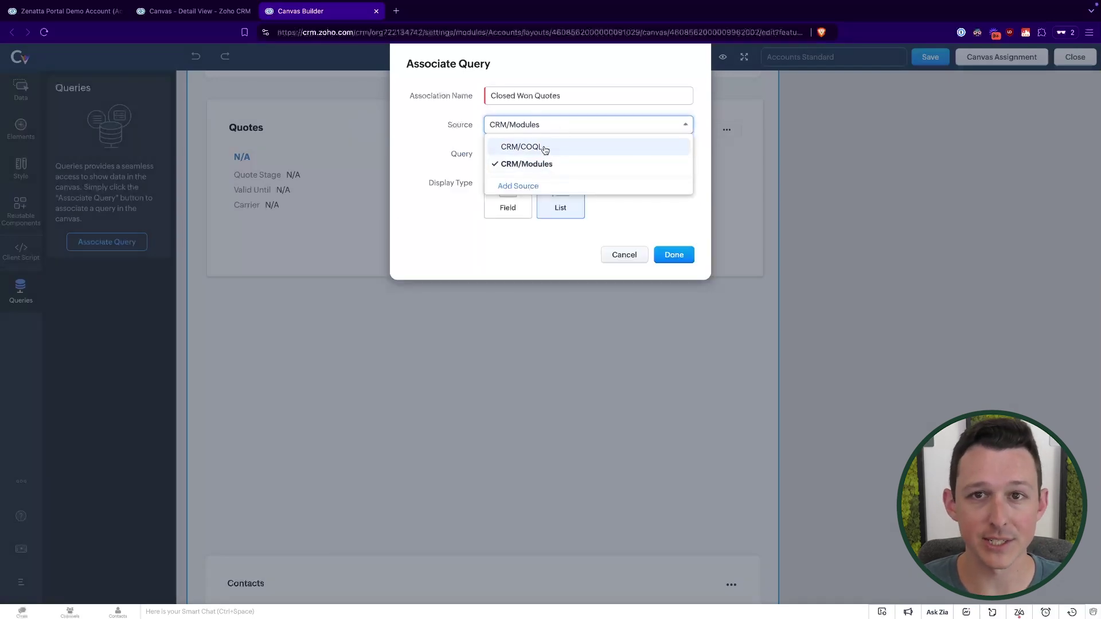
click(544, 148)
click(553, 127)
click(528, 147)
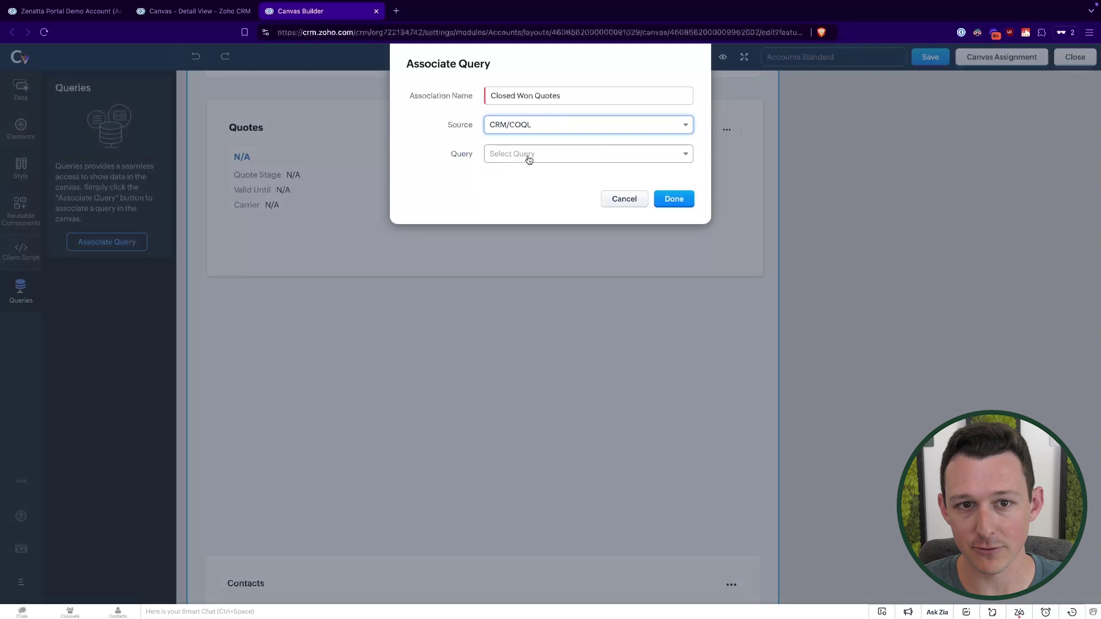
click(530, 156)
click(556, 138)
click(552, 126)
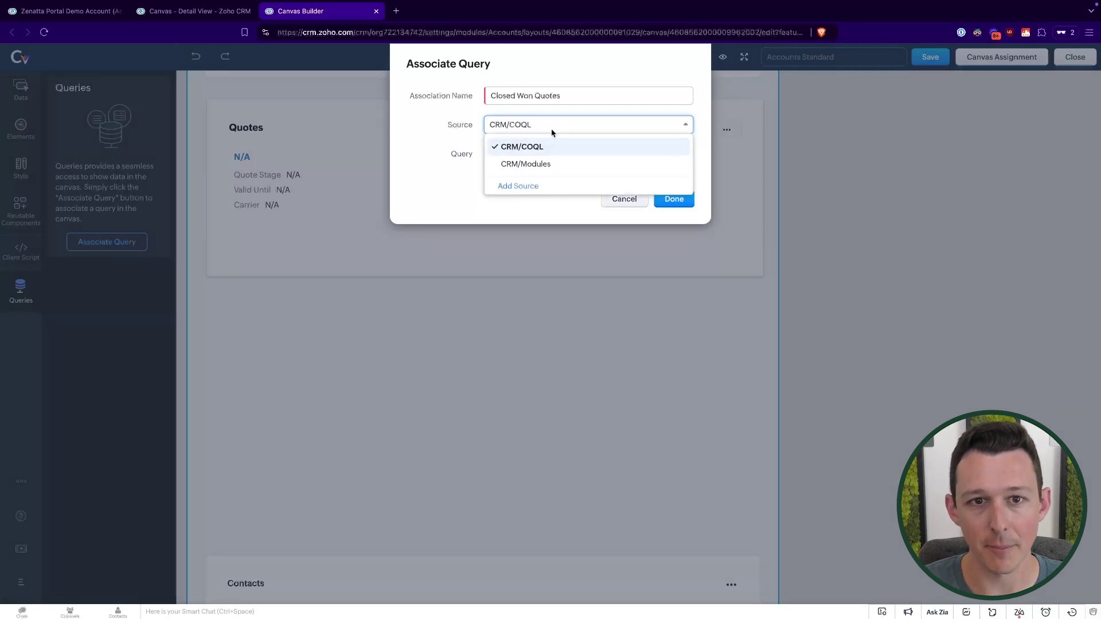
click(545, 163)
click(543, 157)
click(538, 181)
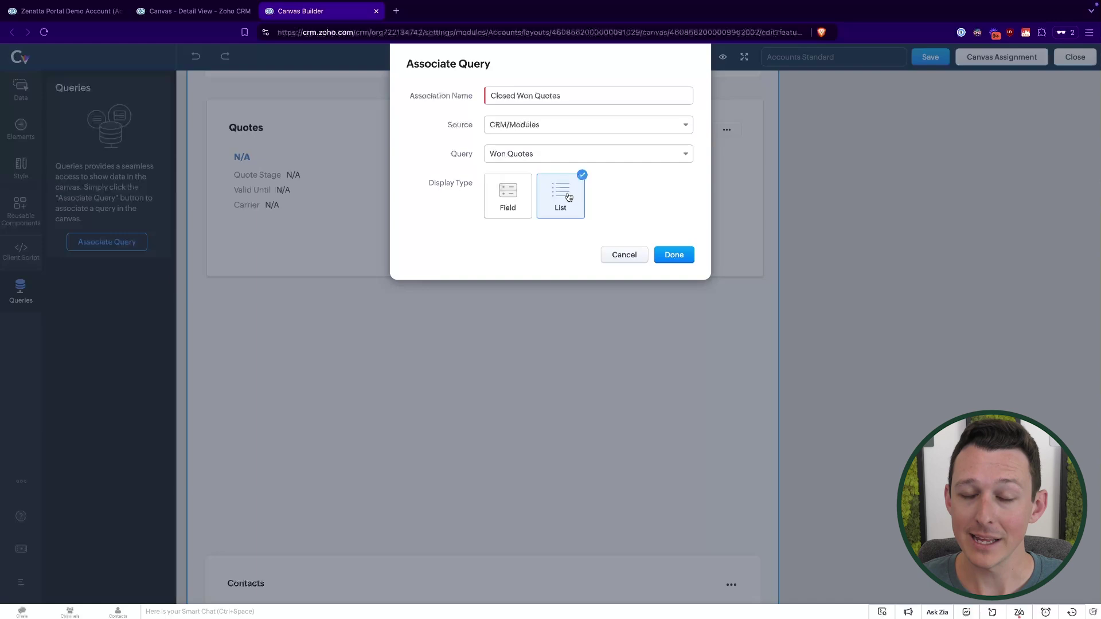
click(674, 253)
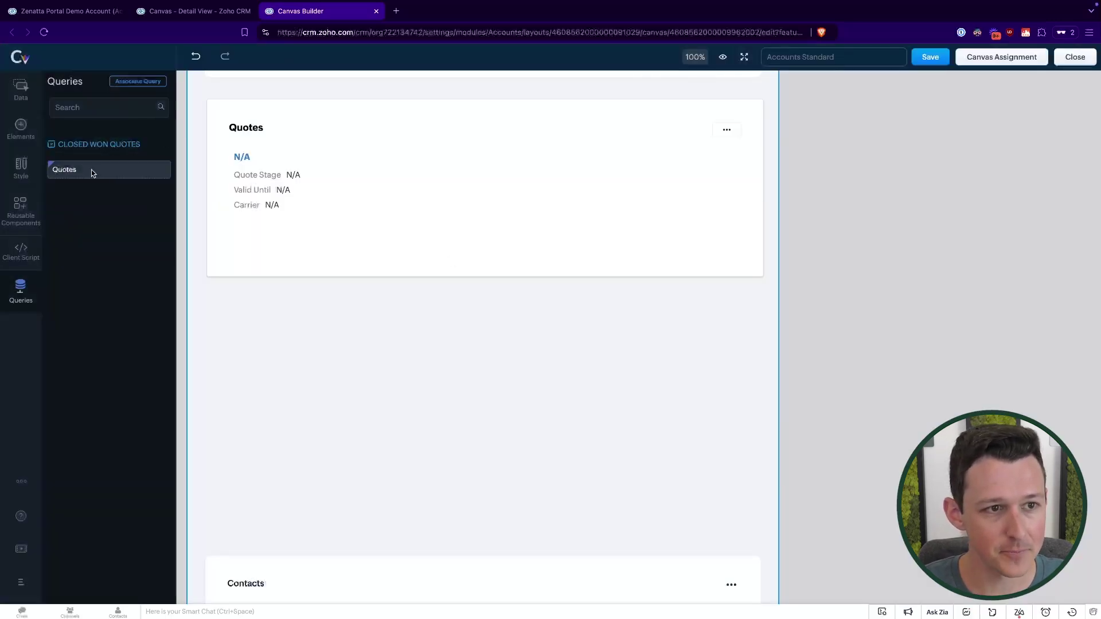
- Drop the Quotes query list below the existing Quotes section and select its title
drag(91, 170, 361, 302)
click(250, 321)
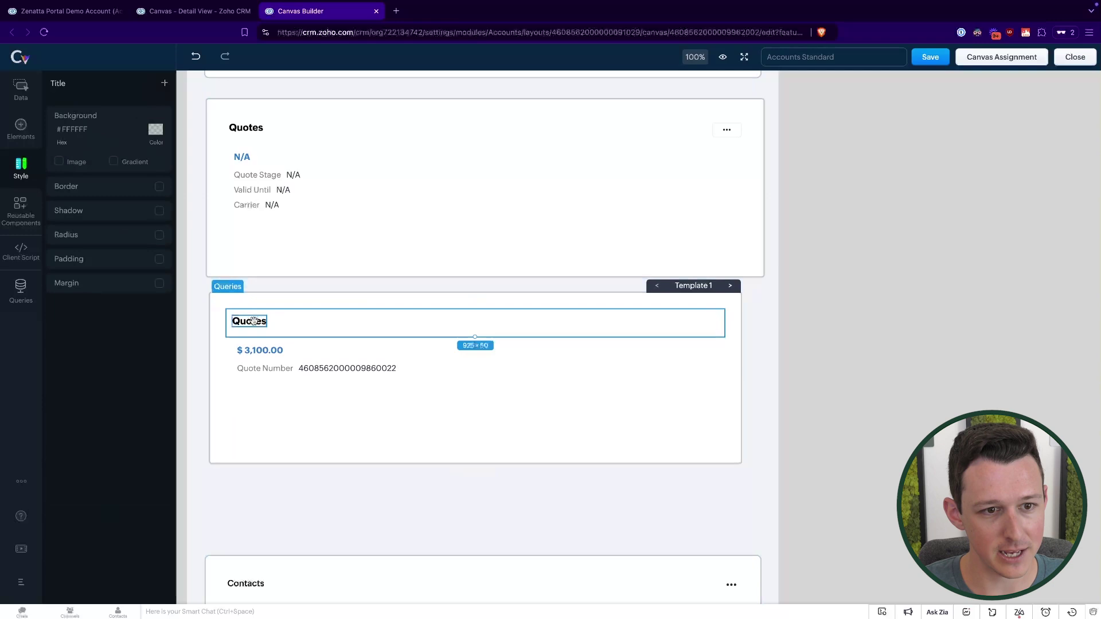
right_click(254, 320)
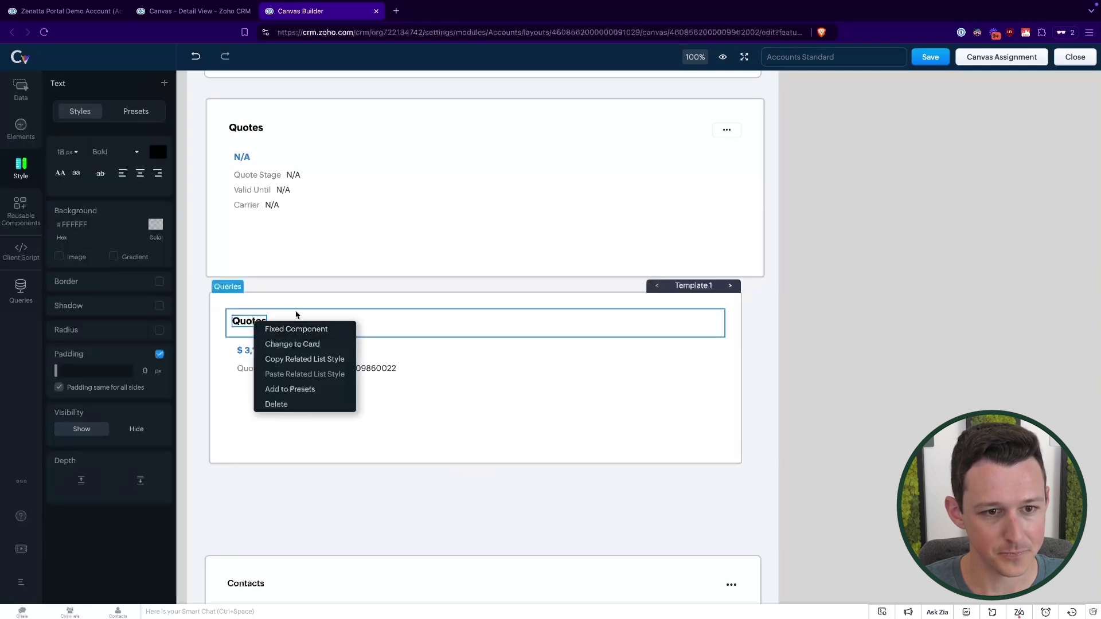
click(296, 310)
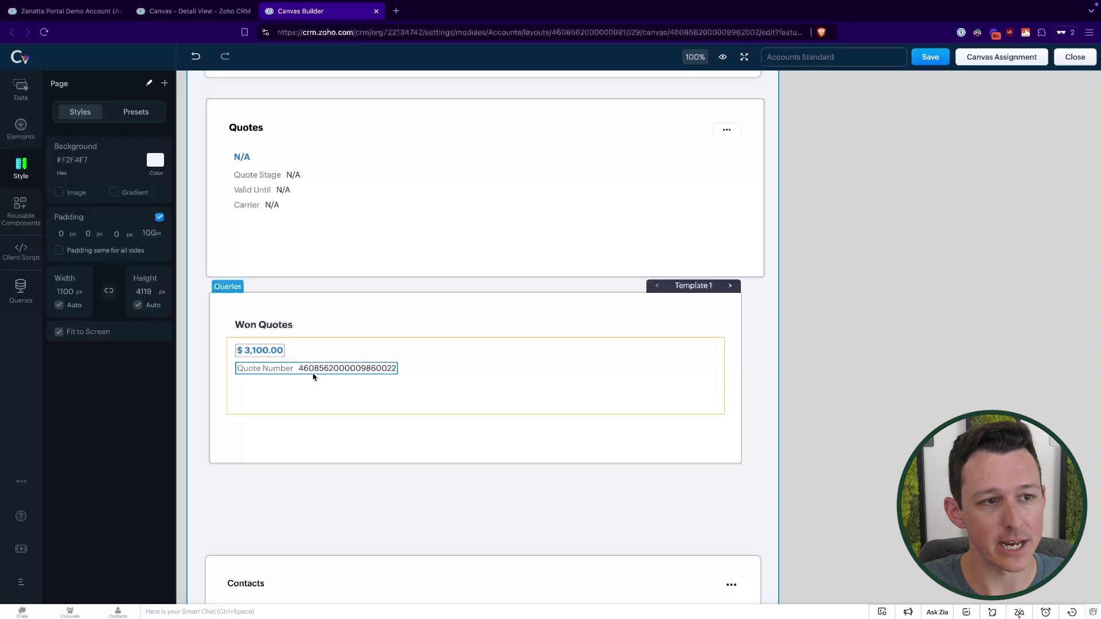
- Inspect the Won Quotes block's inner container, then save the canvas
click(21, 290)
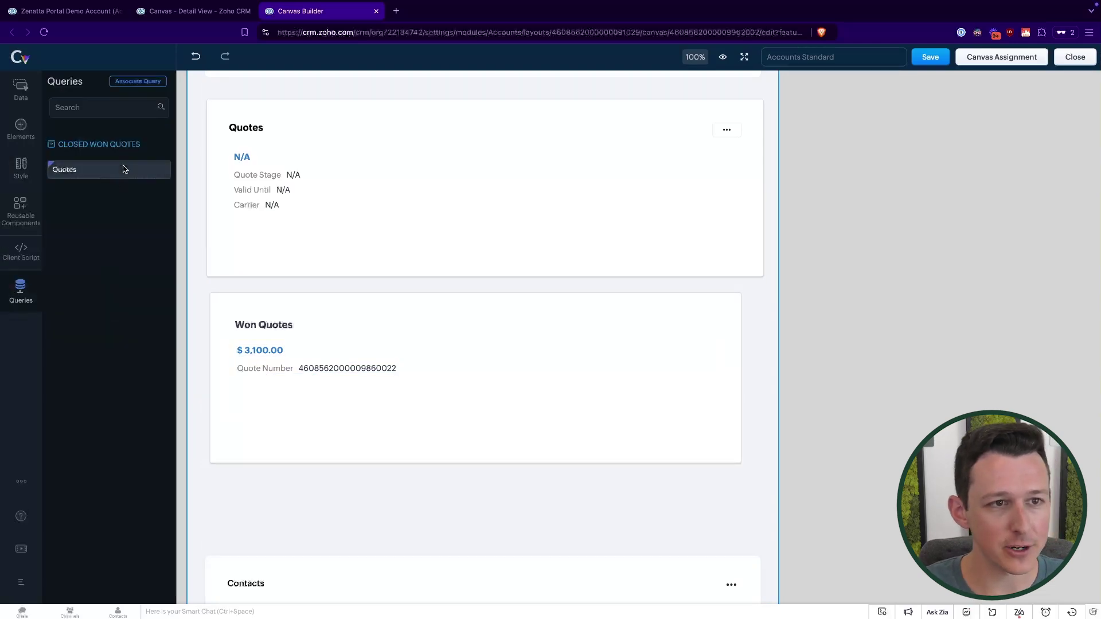
click(359, 370)
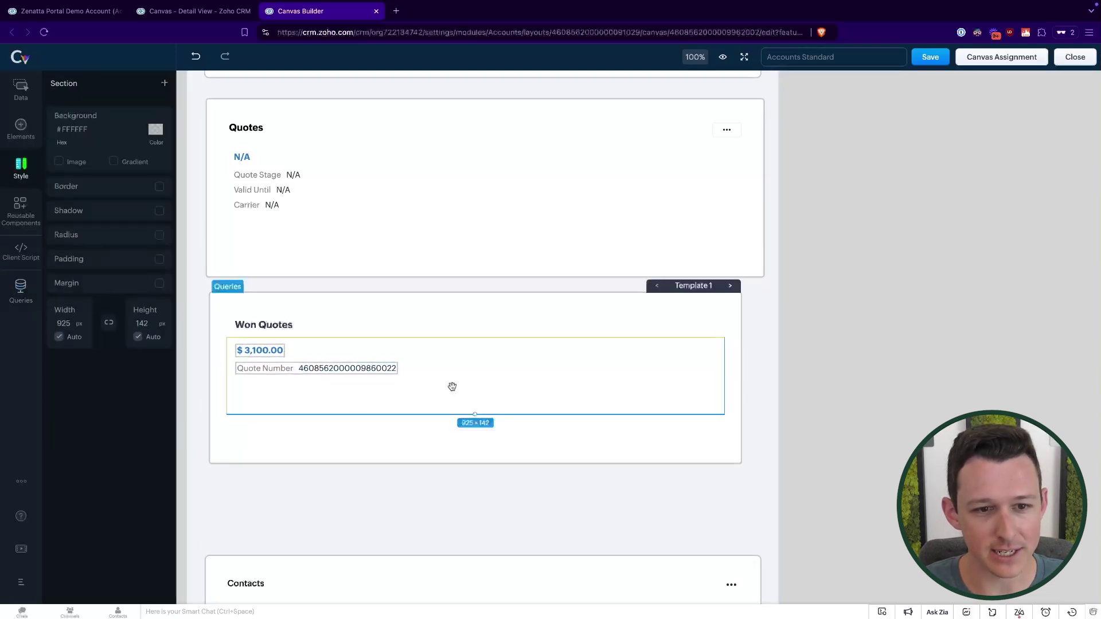
right_click(327, 392)
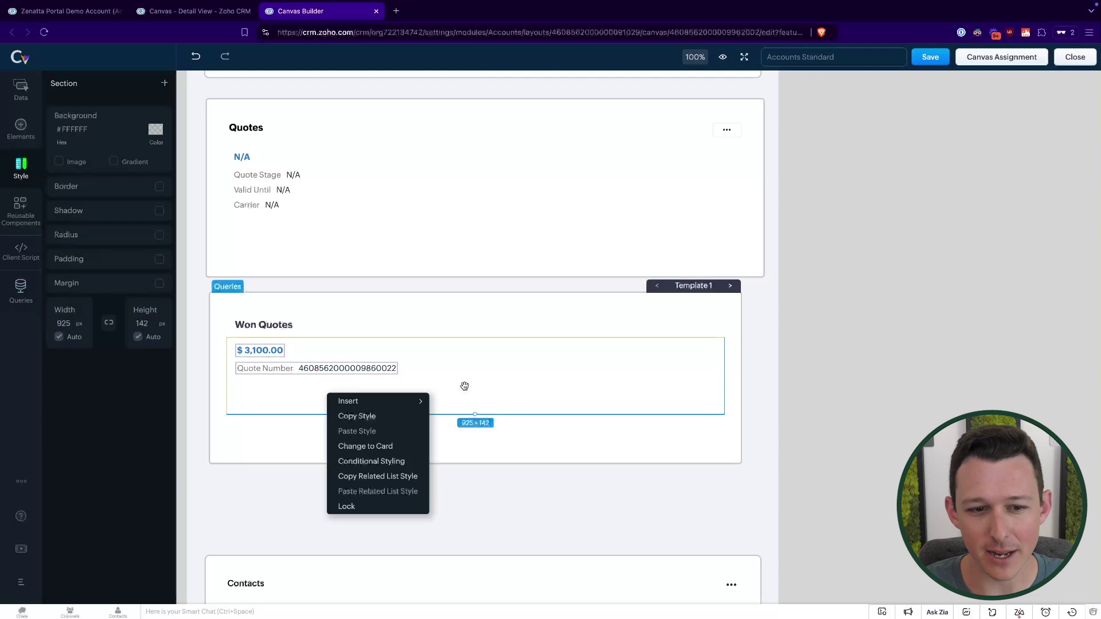
click(464, 387)
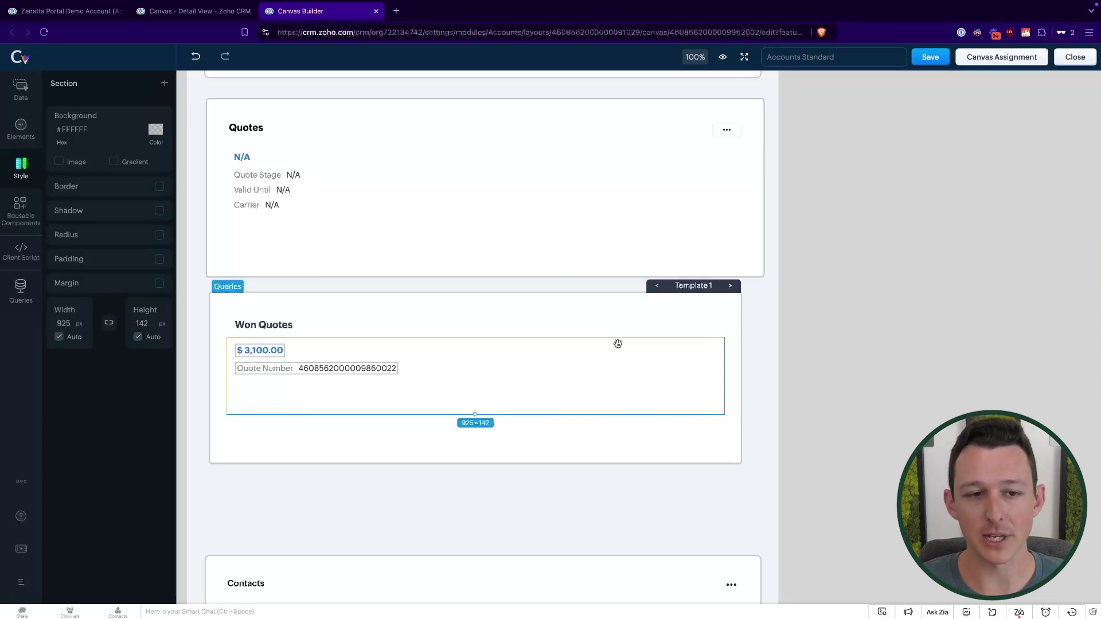
click(926, 60)
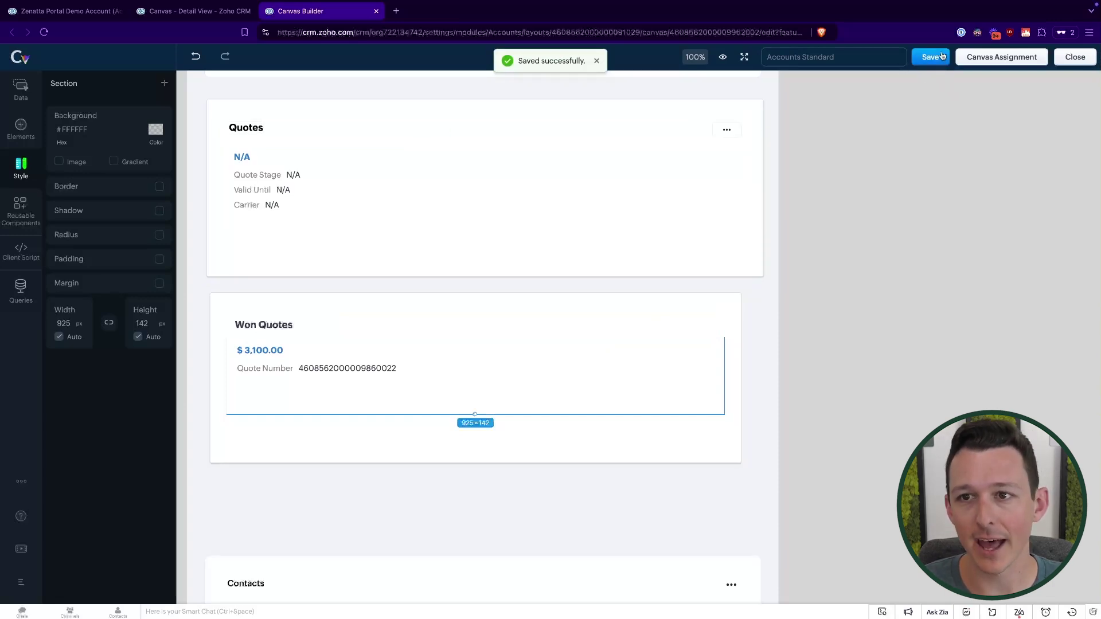
click(941, 56)
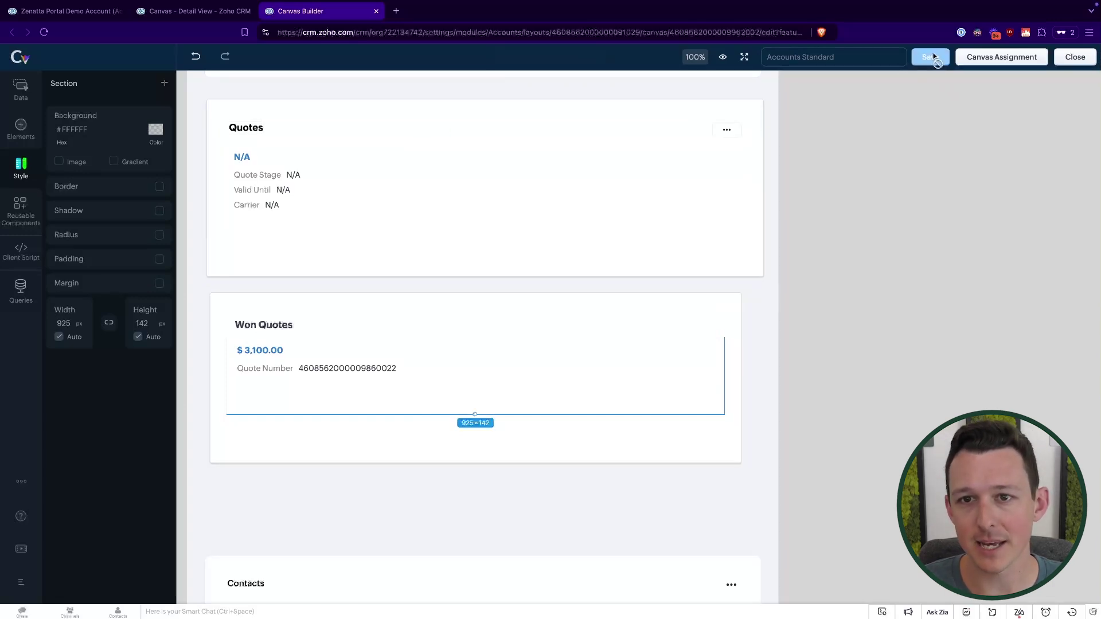
click(93, 18)
scroll(300, 275, up, 3)
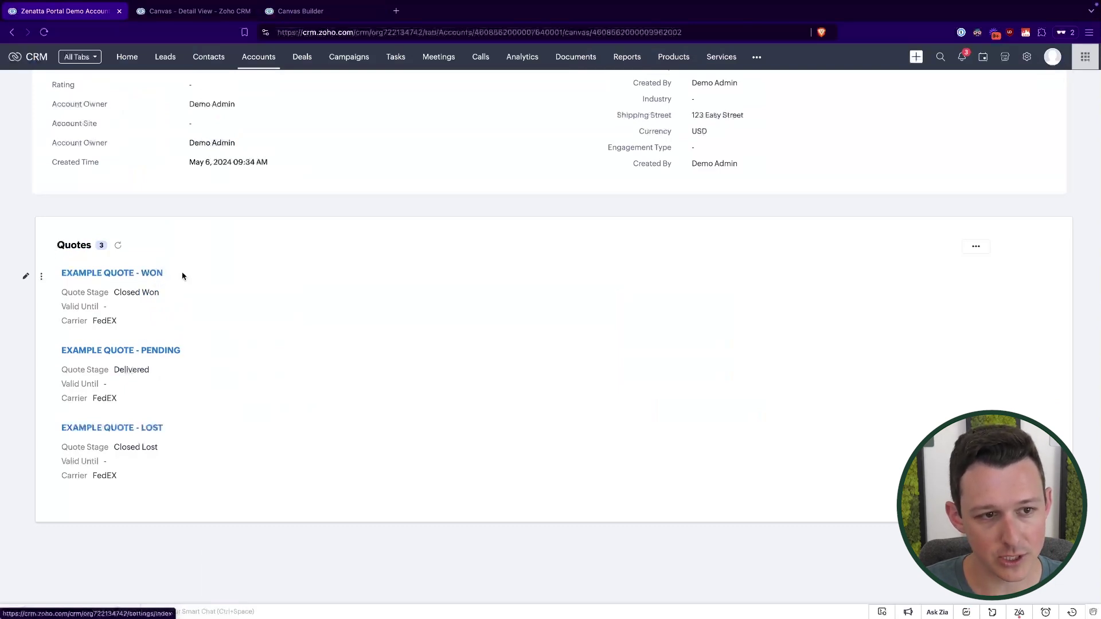
drag(198, 296, 163, 270)
drag(191, 379, 191, 346)
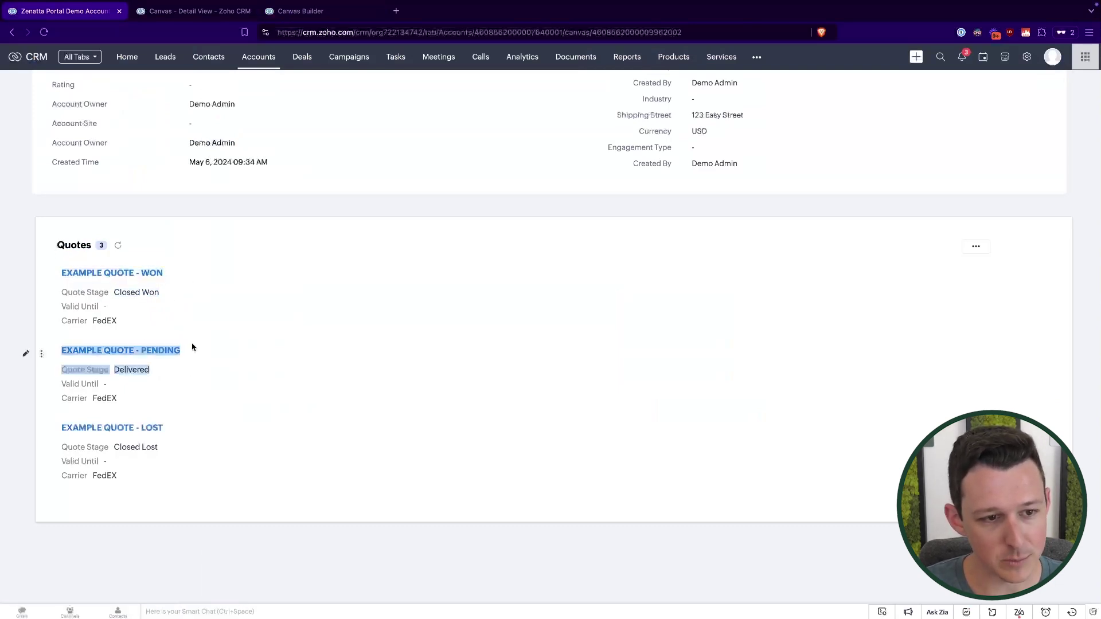
drag(183, 452, 185, 416)
click(212, 221)
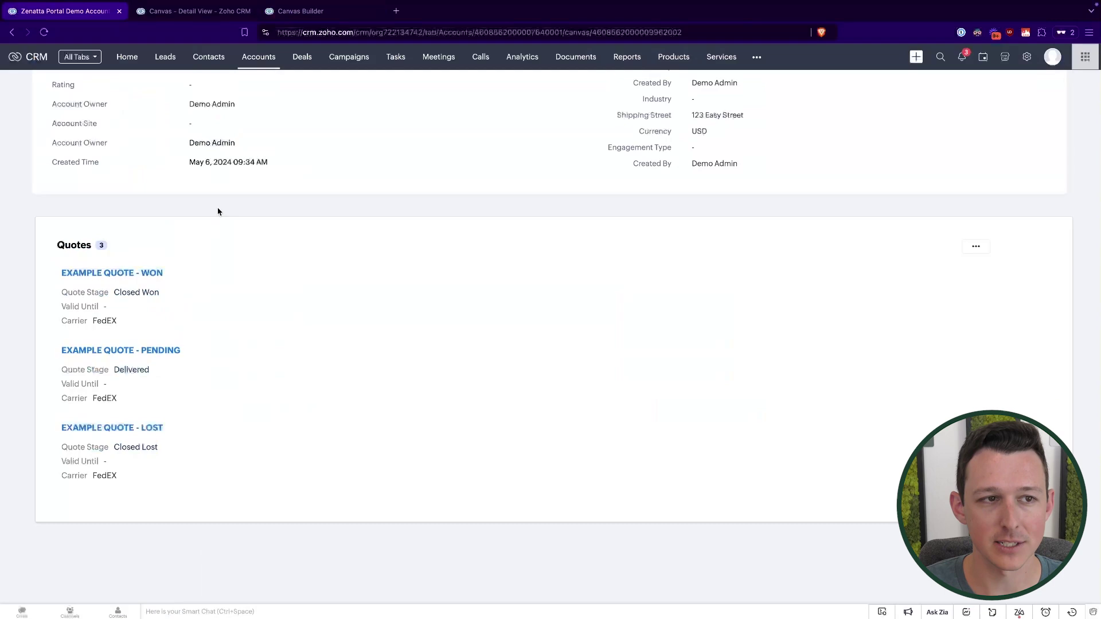
click(44, 32)
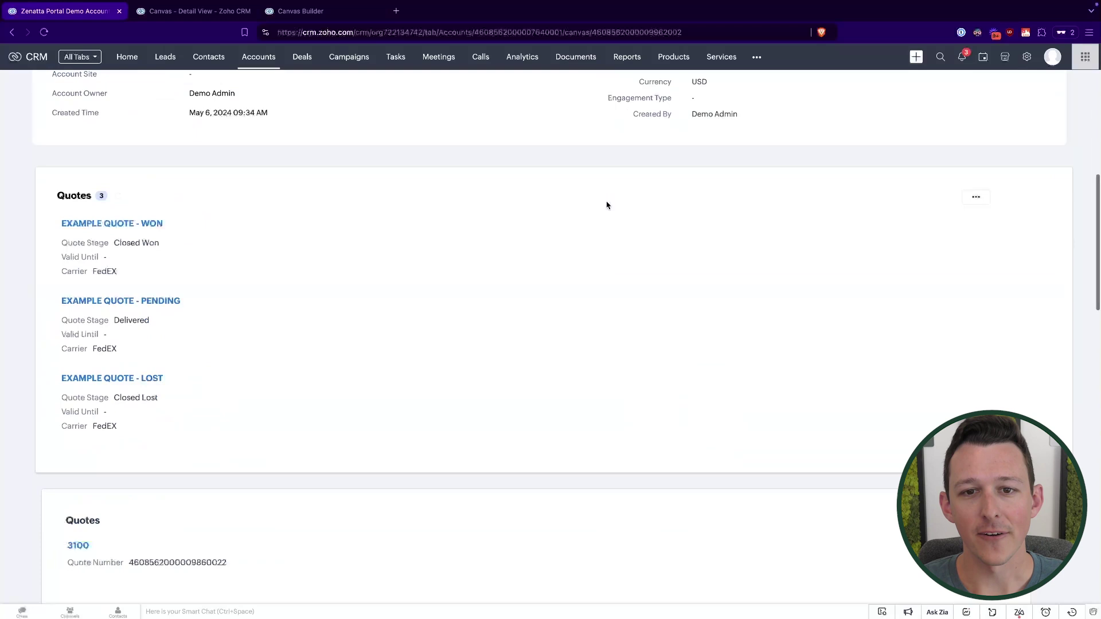
scroll(607, 204, down, 2)
scroll(292, 194, up, 1)
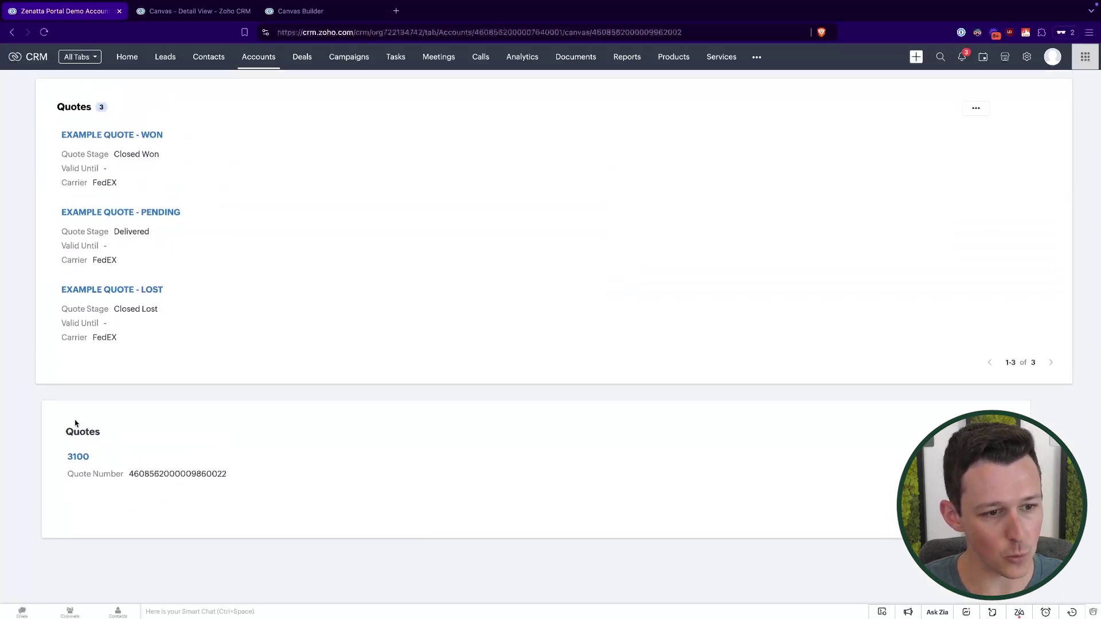
middle_click(147, 135)
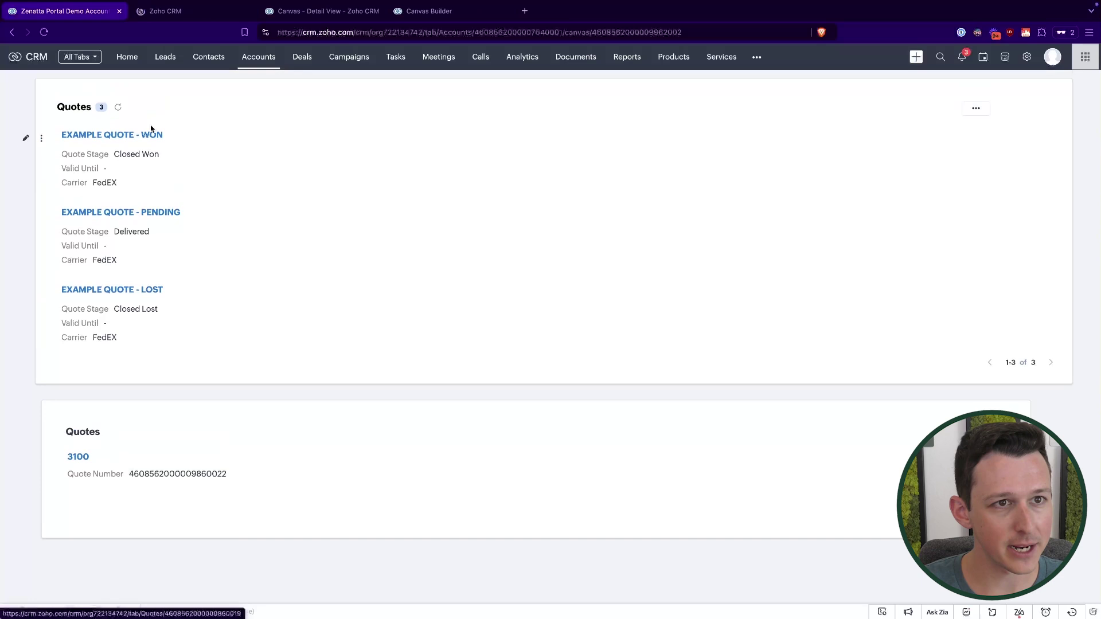
double_click(78, 457)
click(210, 14)
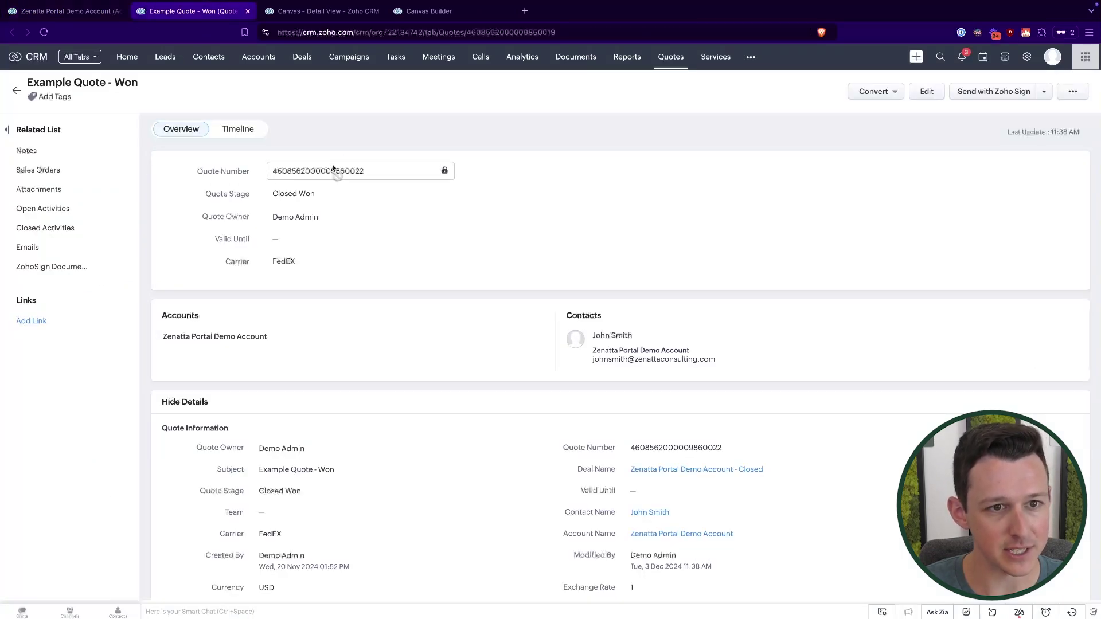
scroll(334, 170, down, 5)
scroll(333, 168, down, 2)
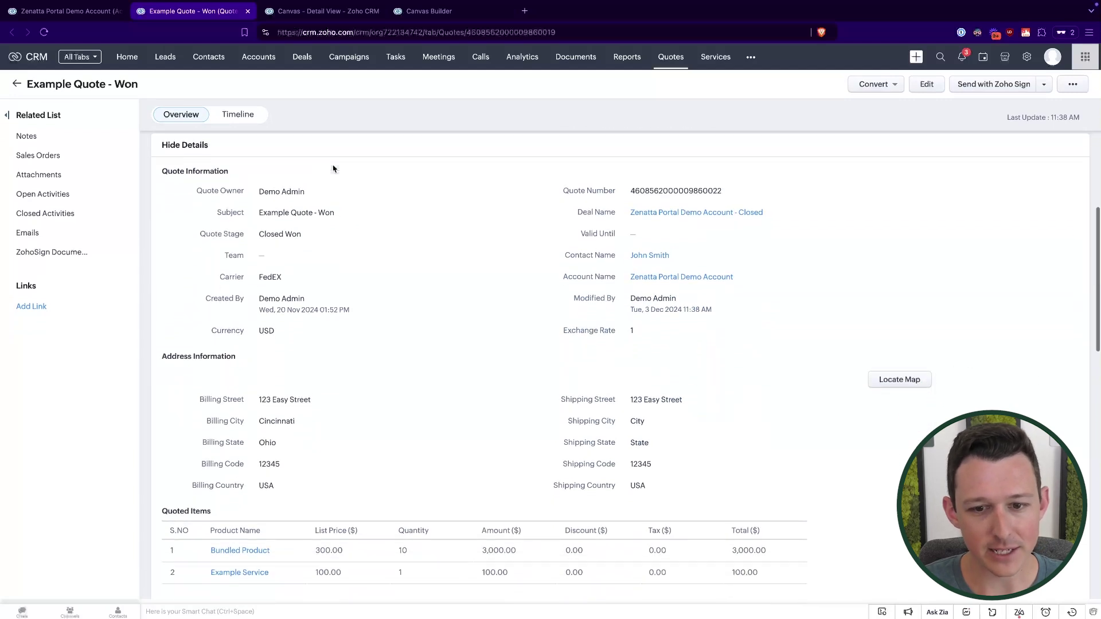
scroll(367, 206, down, 8)
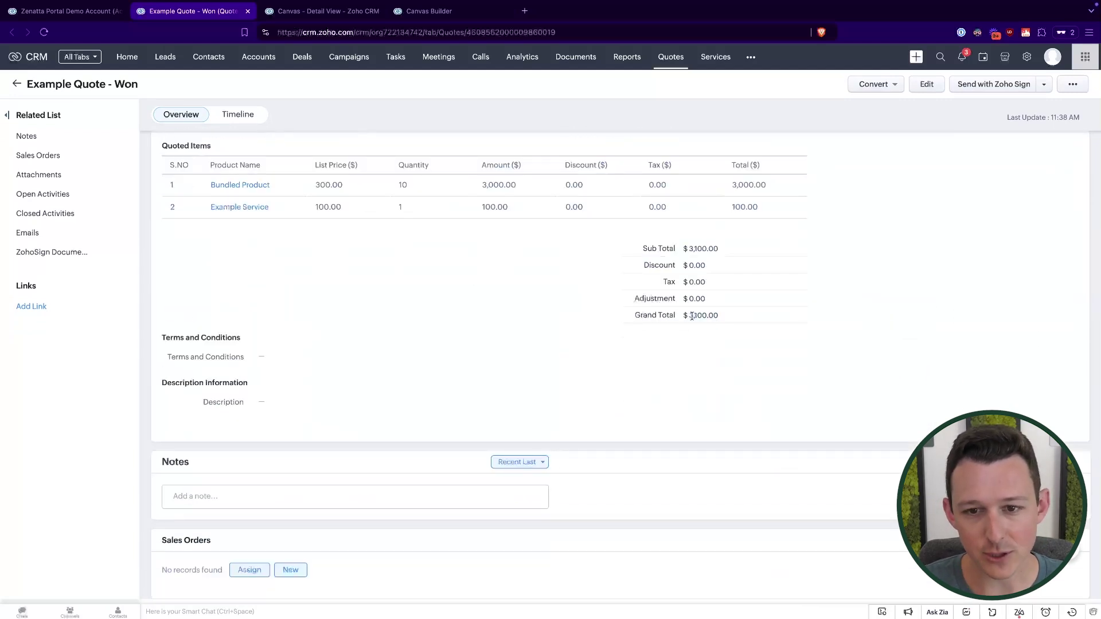
click(90, 12)
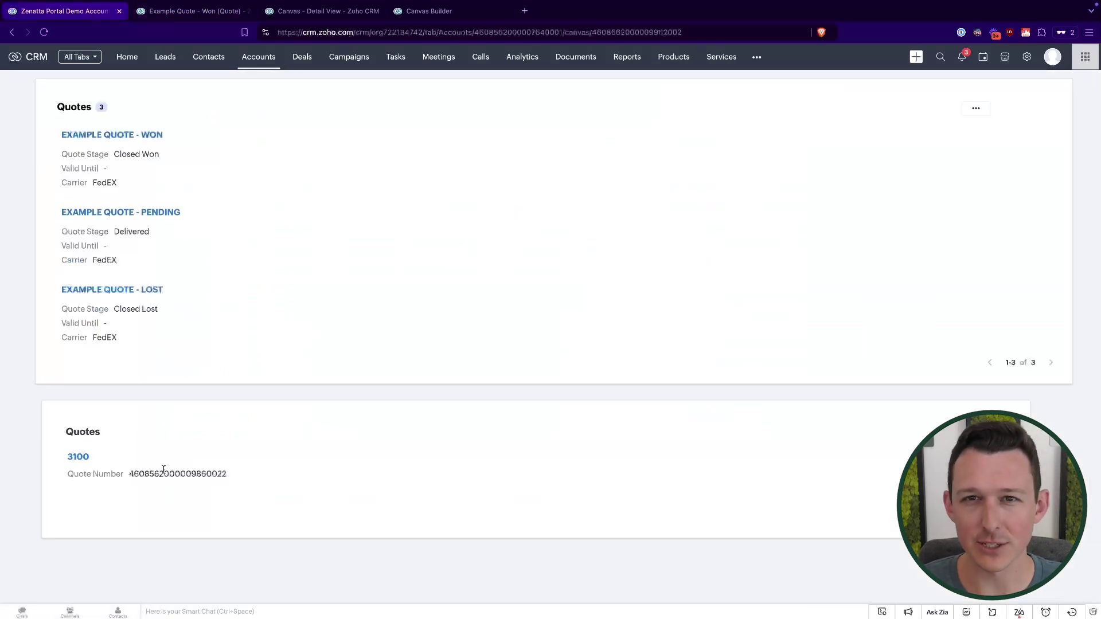
- Highlight the new Quotes block on the account page, then return to the Canvas Builder
drag(64, 436, 209, 484)
click(211, 485)
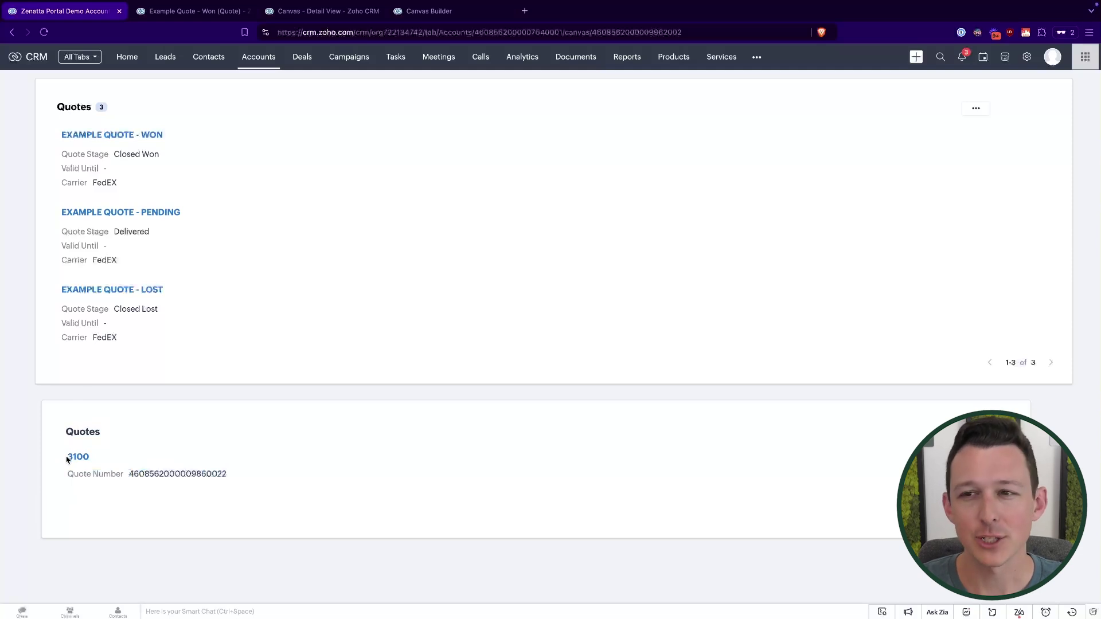
click(428, 13)
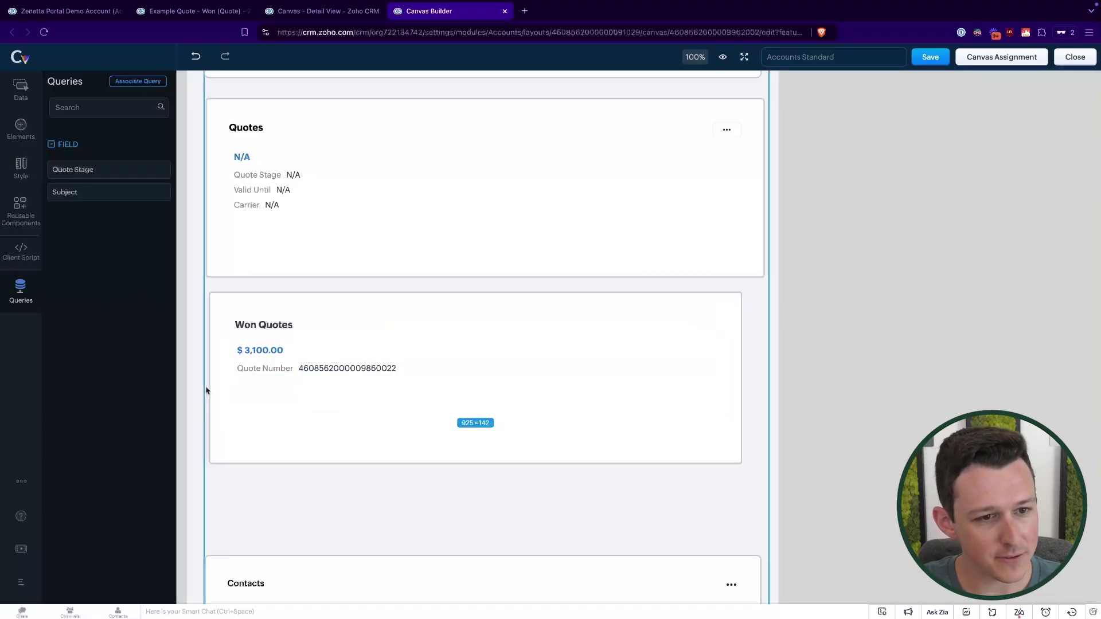
- Select the Won Quotes container and add the Quote Stage field to the card
click(207, 386)
click(20, 290)
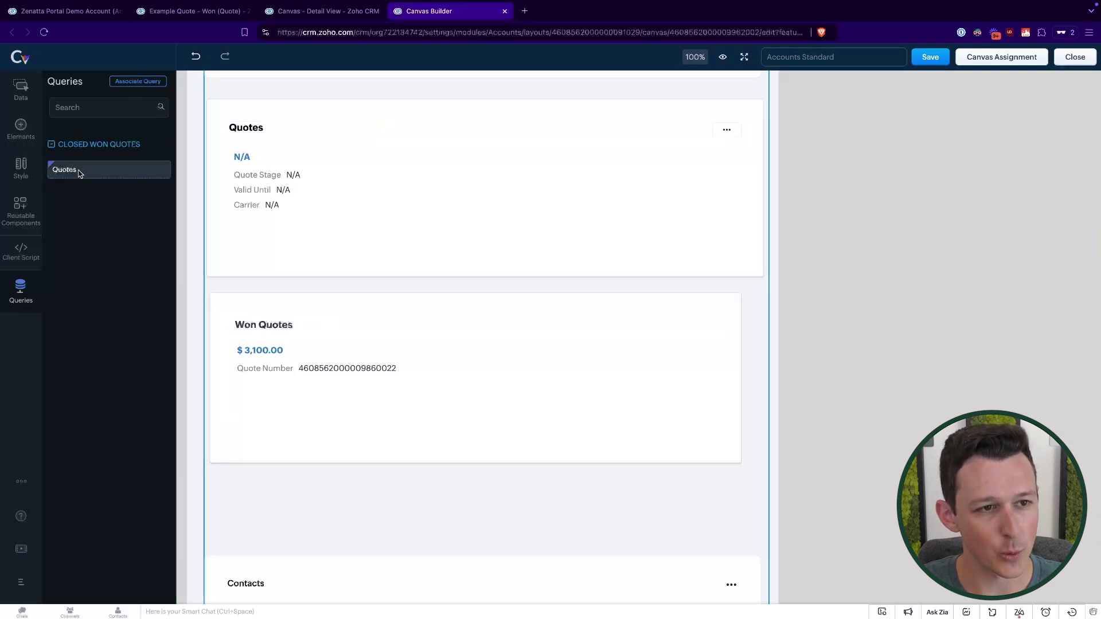
mouse_move(76, 171)
mouse_down()
mouse_move(262, 273)
mouse_move(61, 169)
mouse_up()
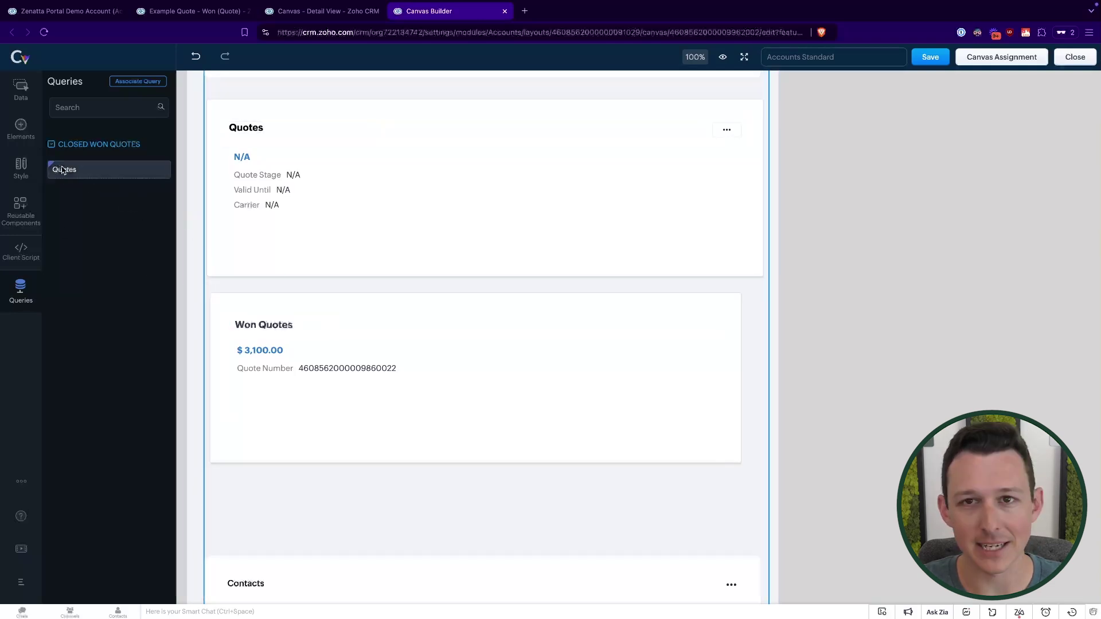
click(321, 328)
click(333, 307)
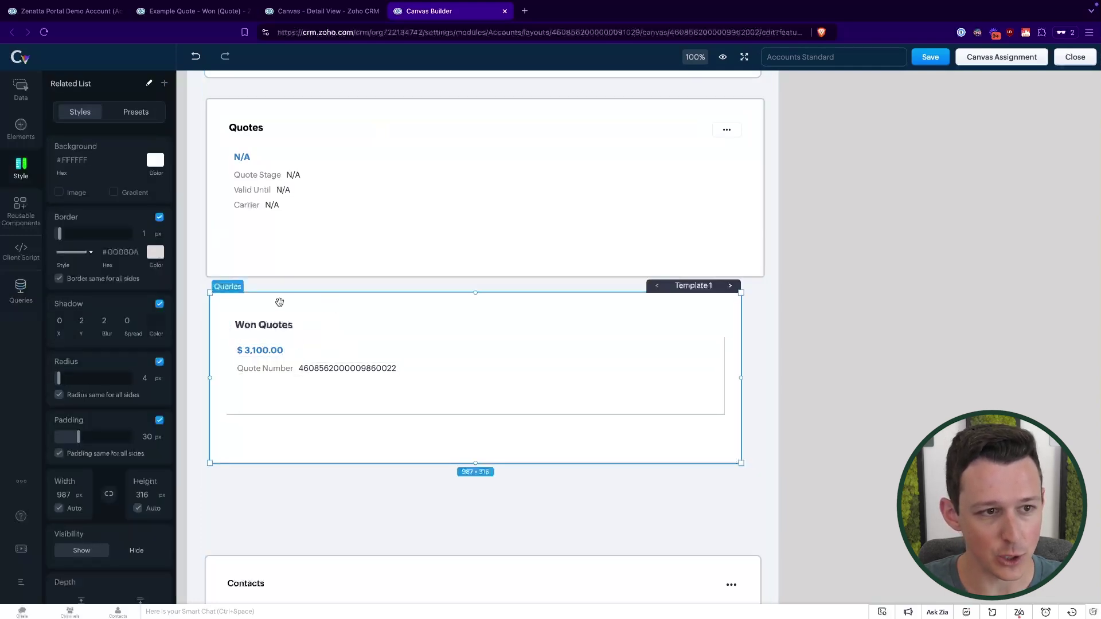
click(20, 294)
drag(71, 172, 235, 398)
- Reorder the card to Subject, Quote Number, Quote Stage, then the $3,100.00 amount
click(263, 355)
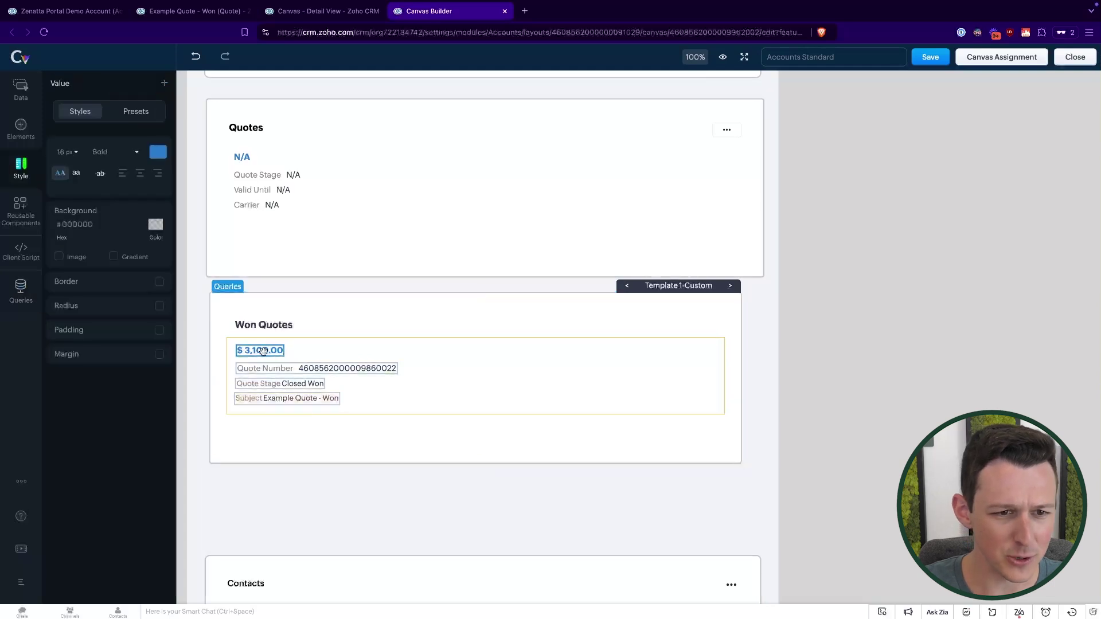
drag(262, 355, 373, 399)
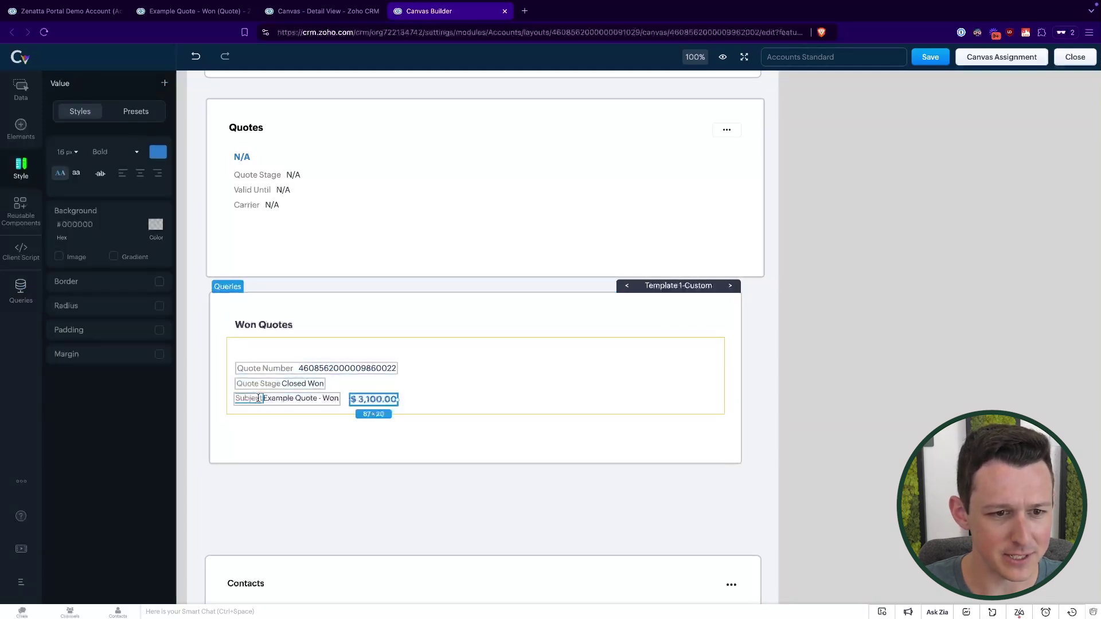
click(280, 399)
drag(279, 400, 334, 409)
click(333, 409)
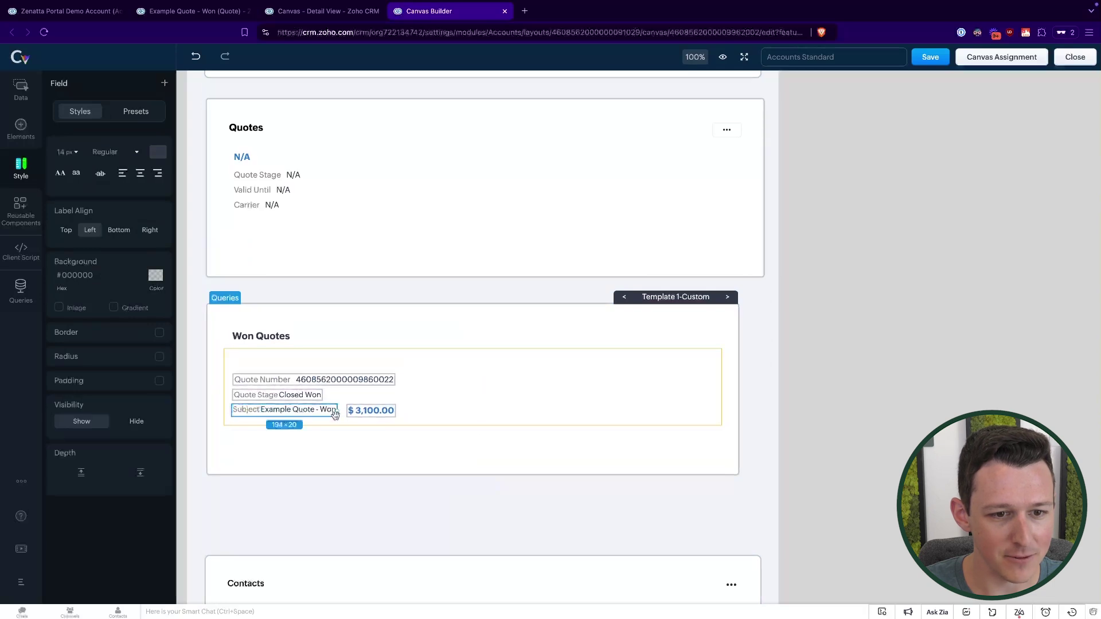
drag(359, 408, 275, 410)
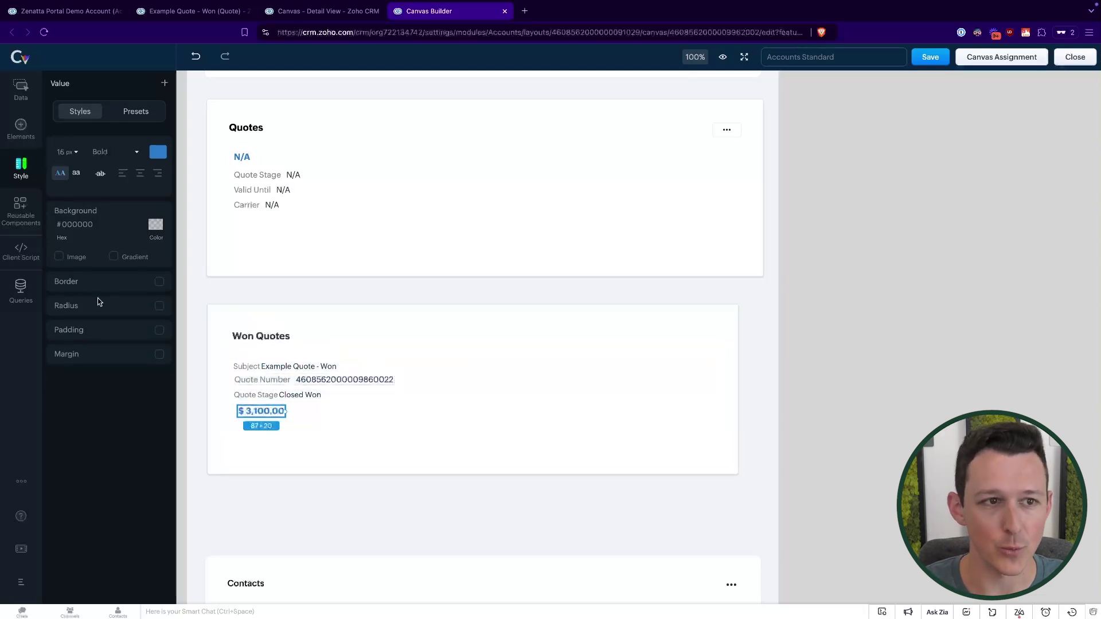
click(19, 289)
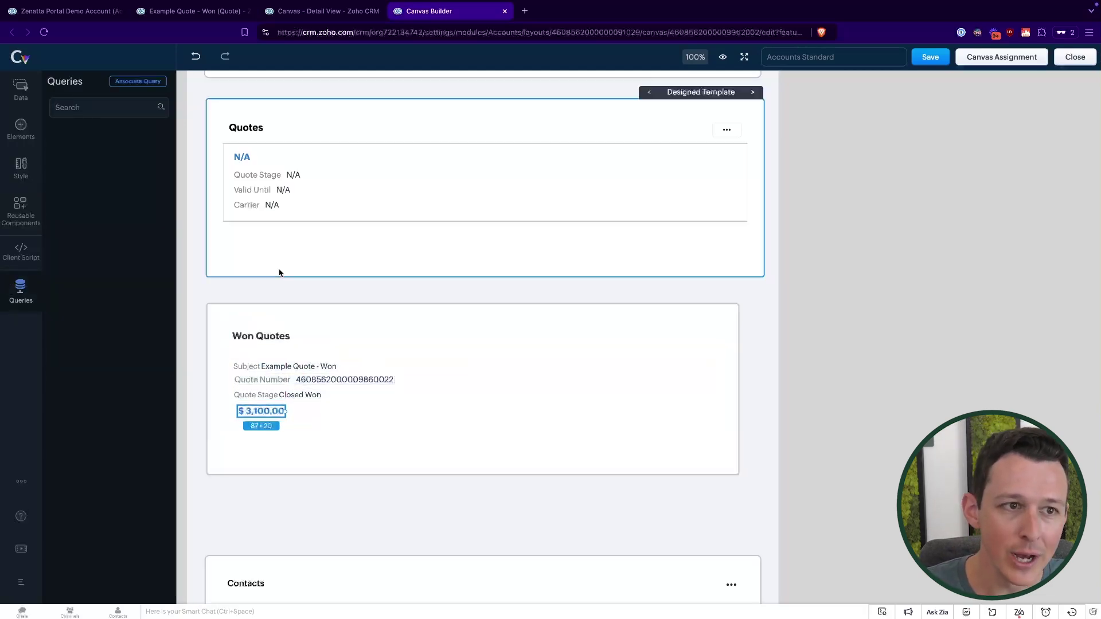
- Save the Accounts Standard canvas changes in Canvas Builder
click(919, 59)
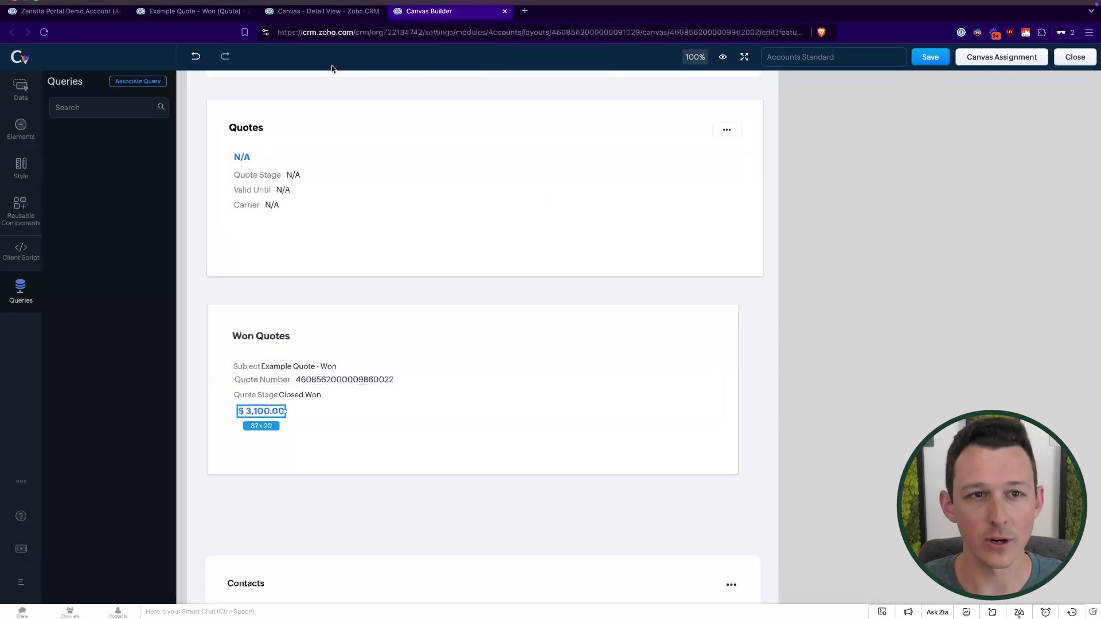
click(338, 11)
click(268, 261)
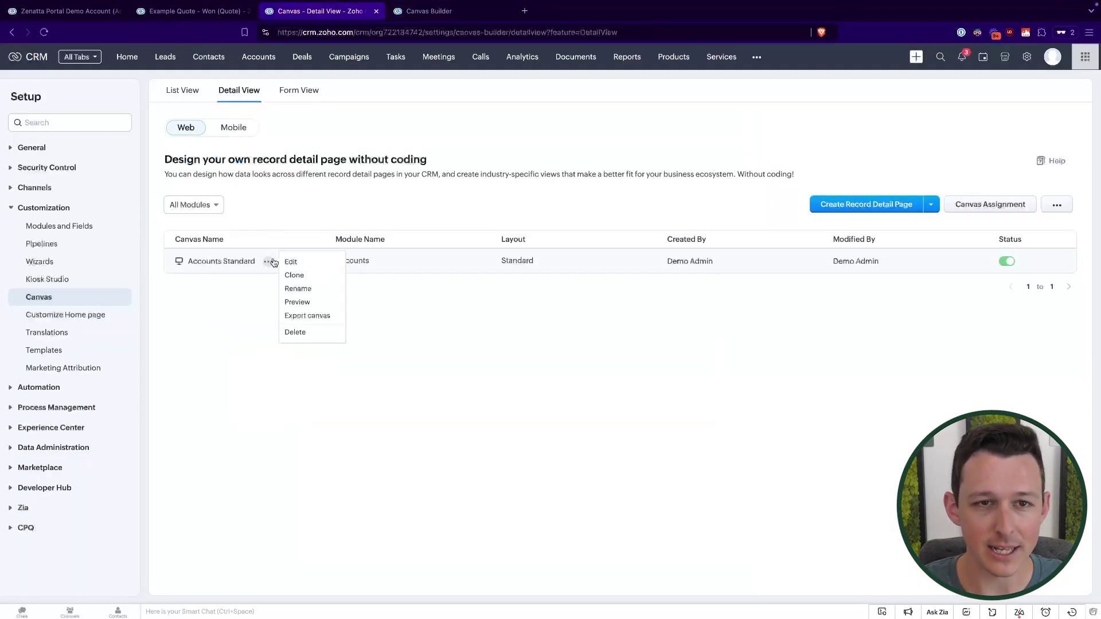
click(290, 262)
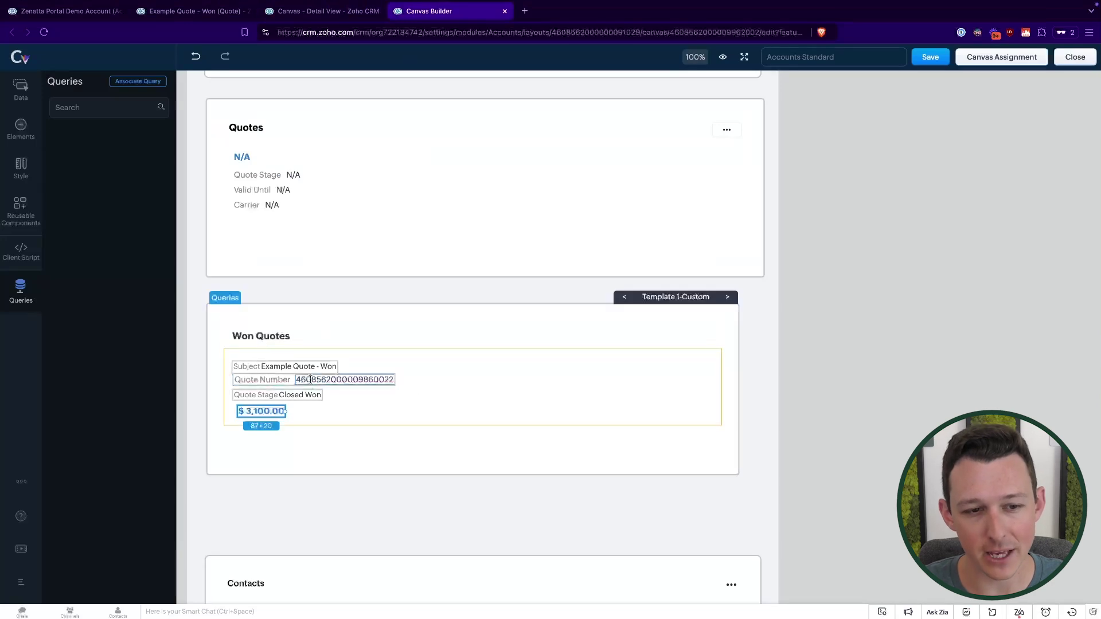
click(688, 170)
click(920, 58)
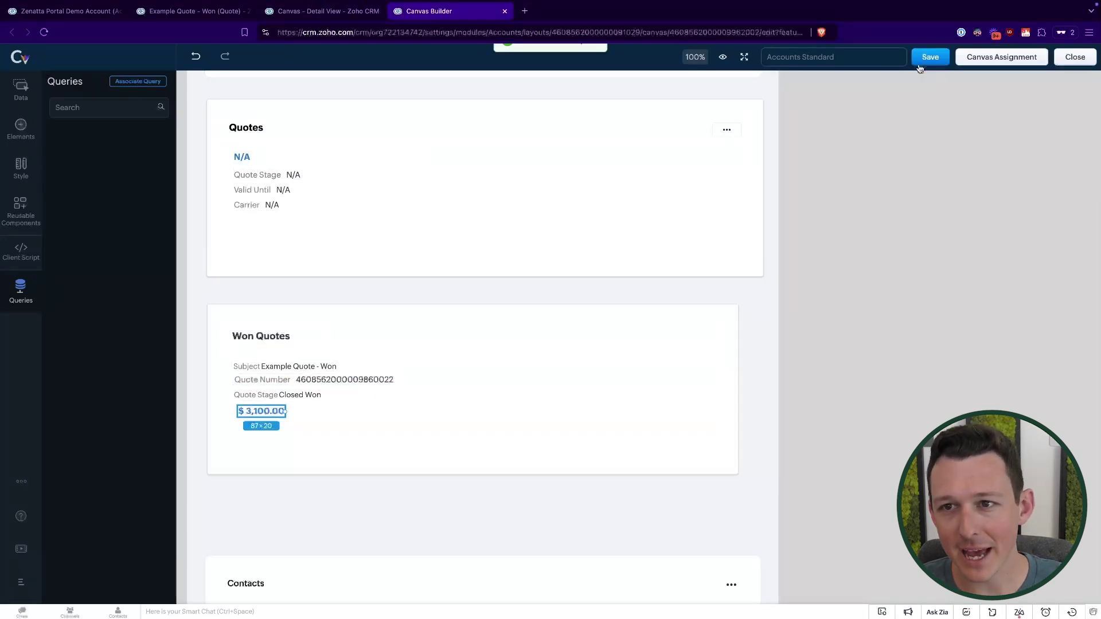
click(397, 133)
- Reload the Zenatta account page and check the updated Quotes block
click(66, 11)
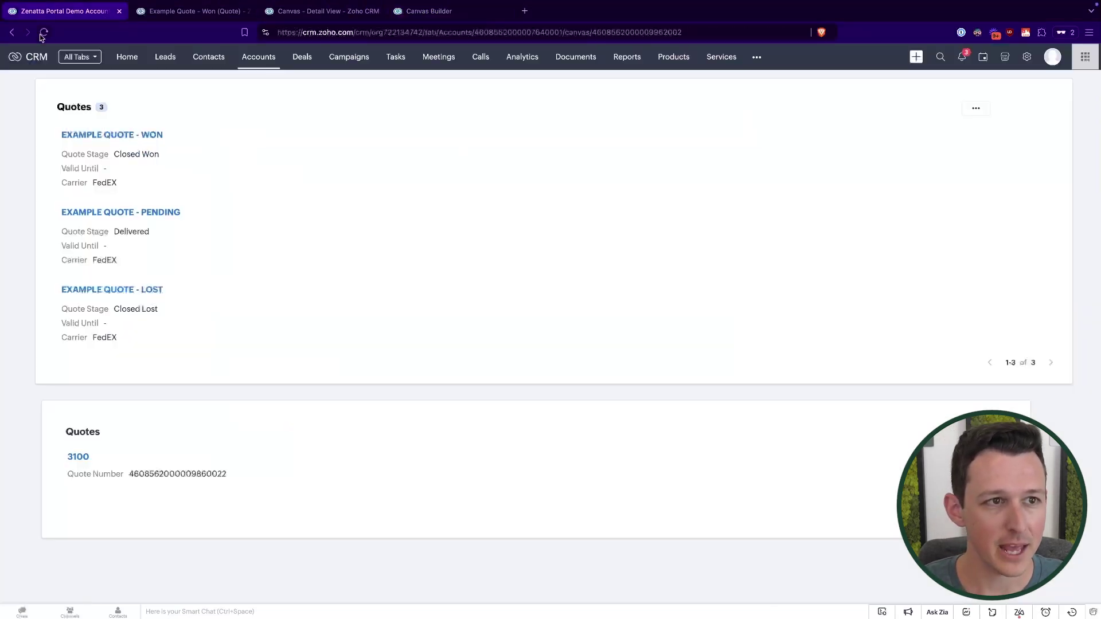
click(44, 32)
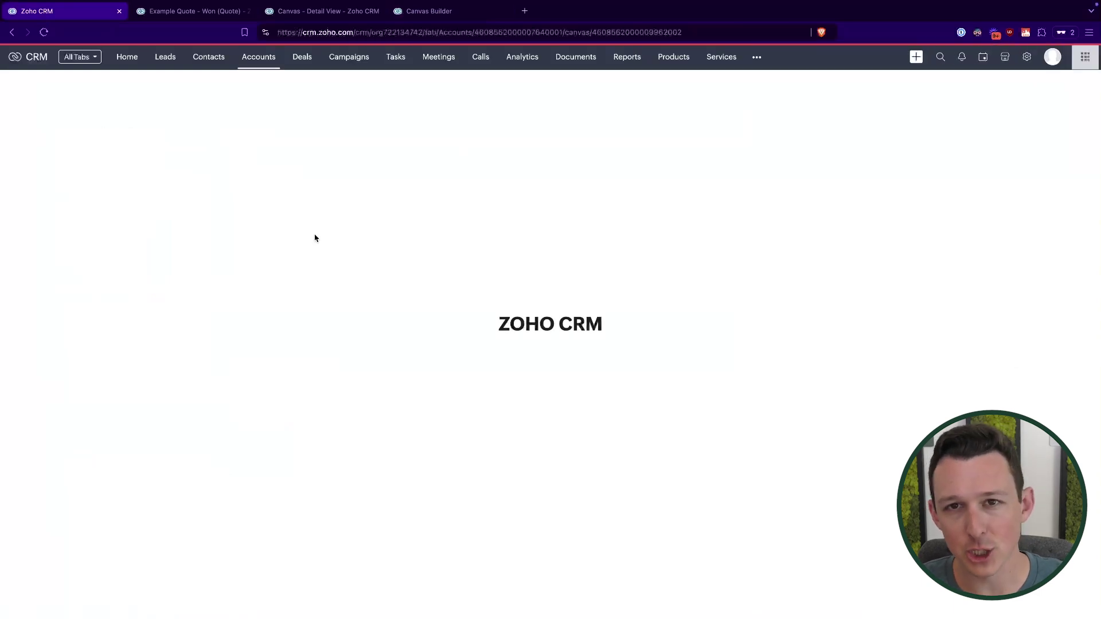
scroll(320, 227, down, 12)
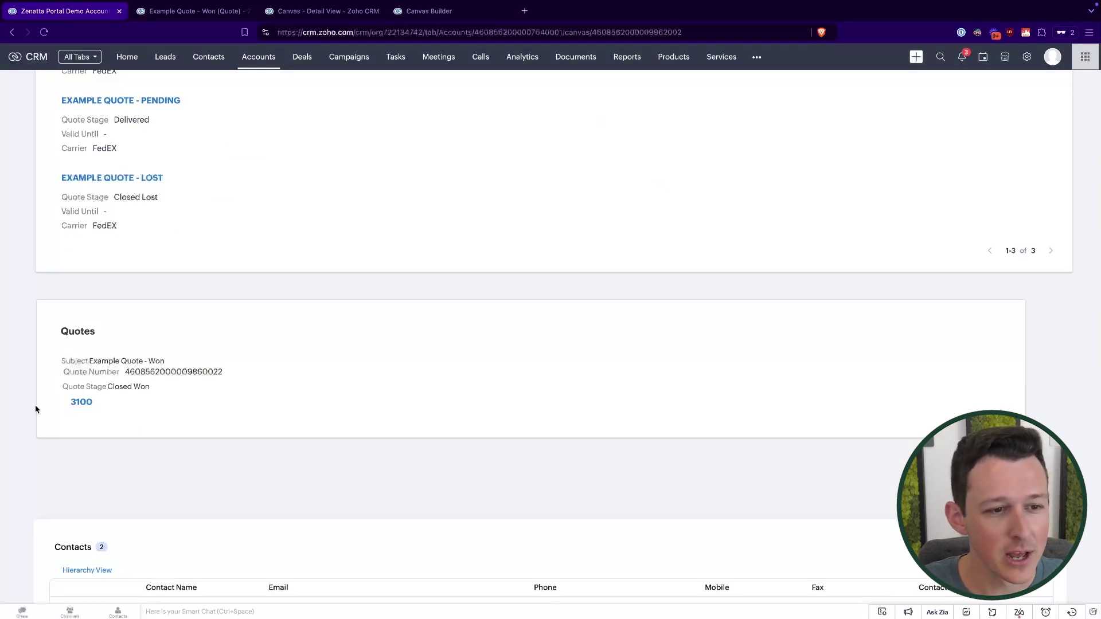
scroll(132, 411, up, 1)
scroll(148, 288, up, 1)
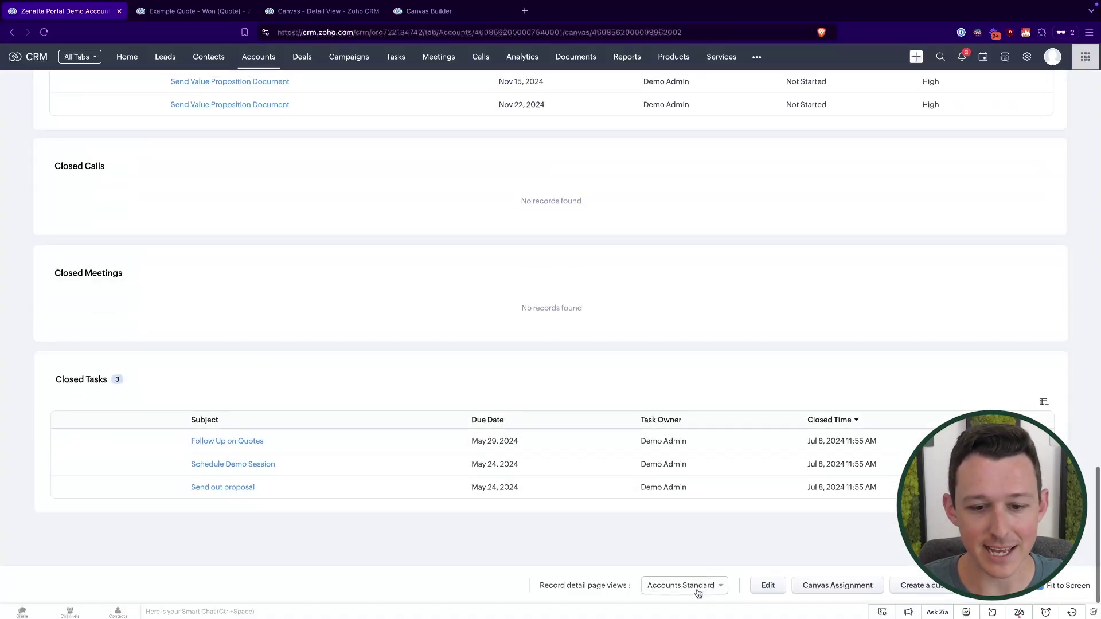
- Switch the Zenatta account to Standard View and jump to its Quotes and Open Activities lists
click(698, 586)
click(688, 546)
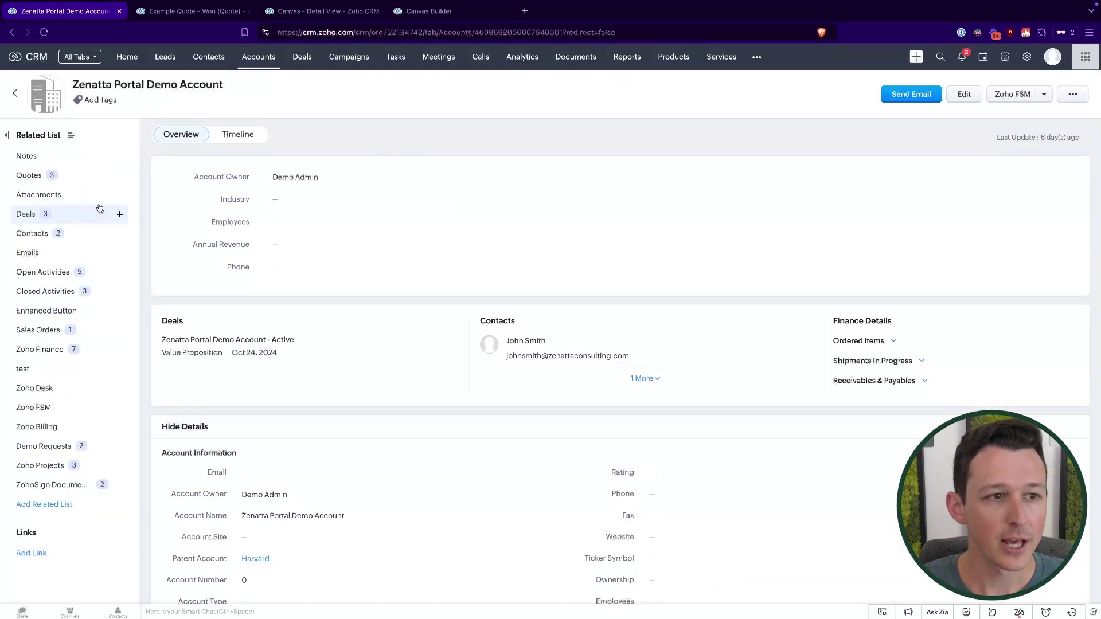
click(90, 178)
click(75, 266)
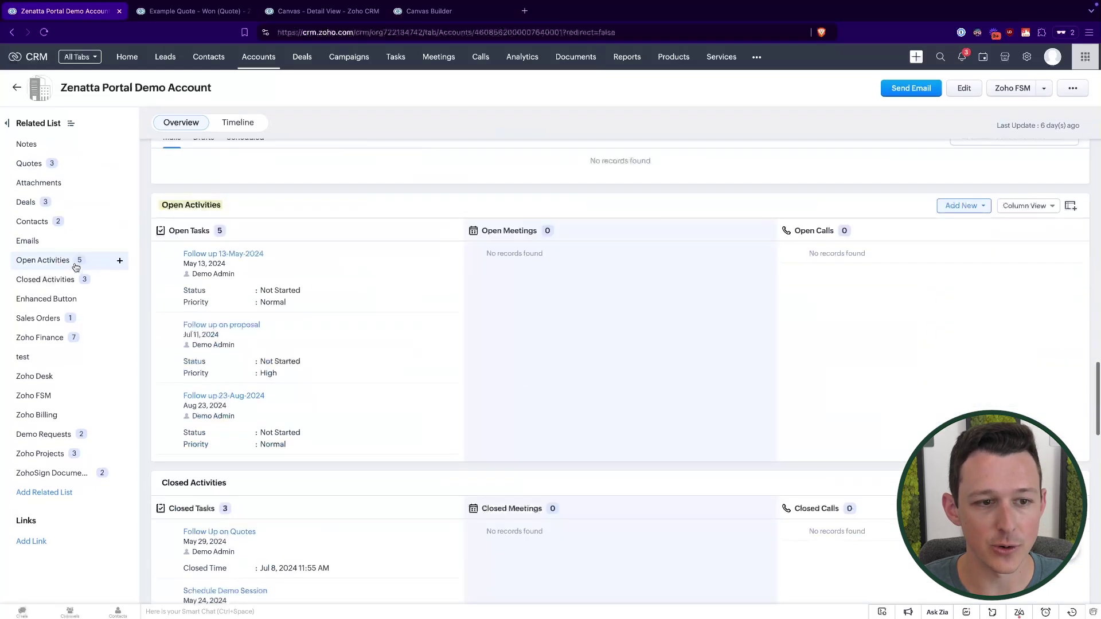
scroll(442, 312, up, 15)
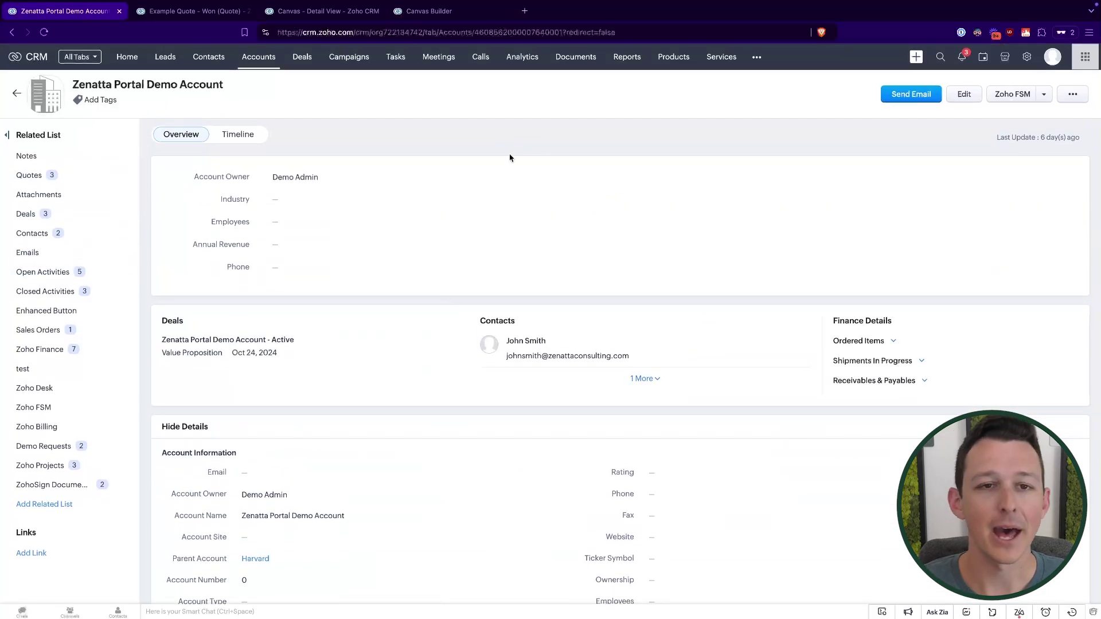